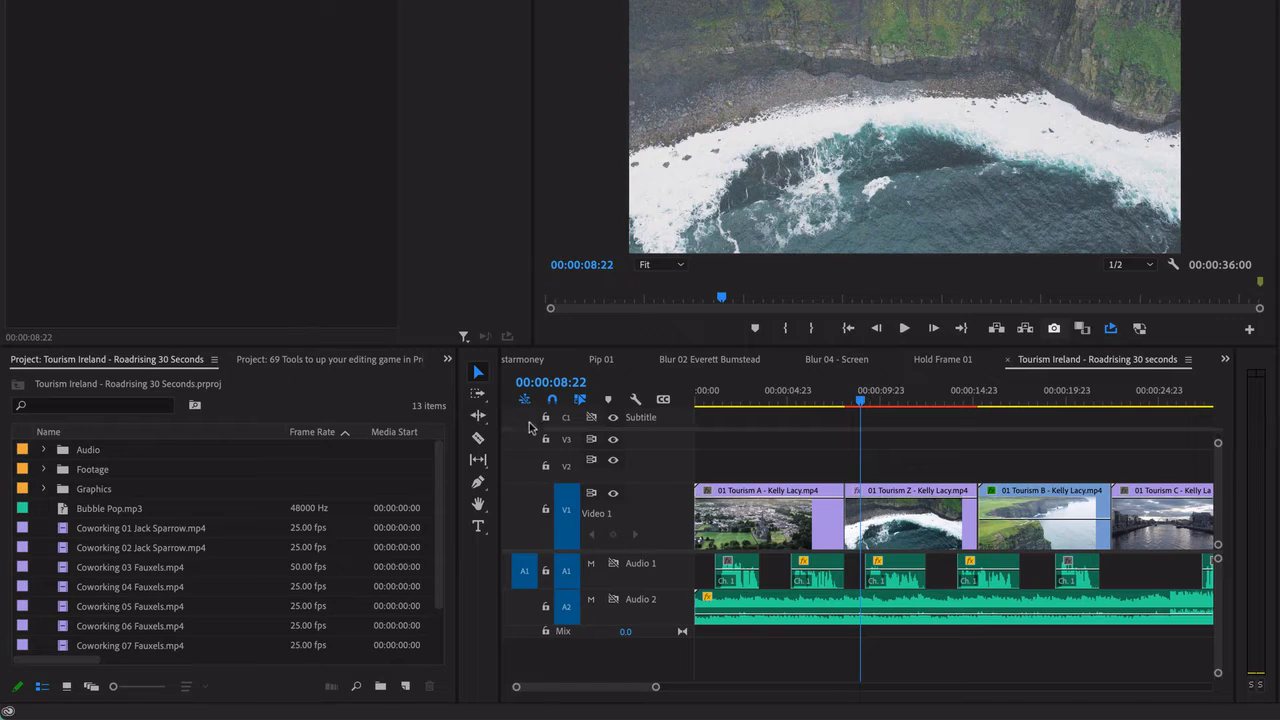
Shorten the end of the 01 Tourism A clip and the start of the 01 Tourism Z clip with ripple trims on Video 1
click(480, 416)
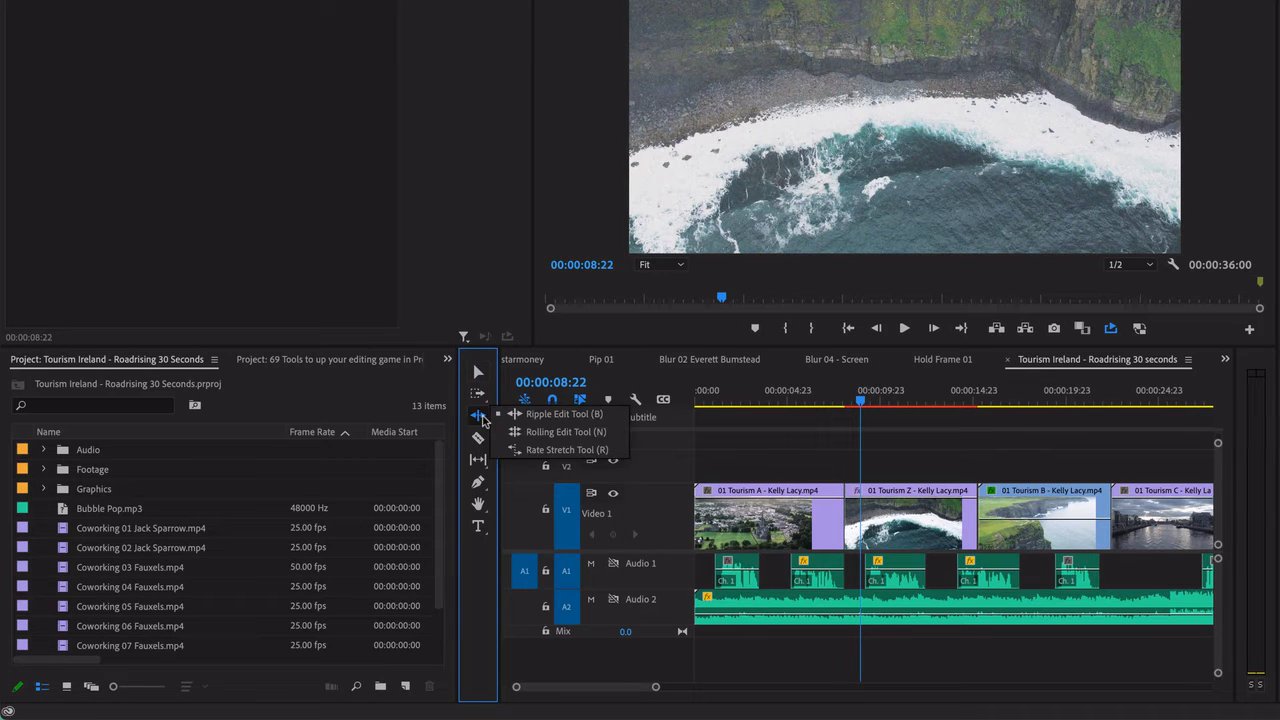
click(578, 413)
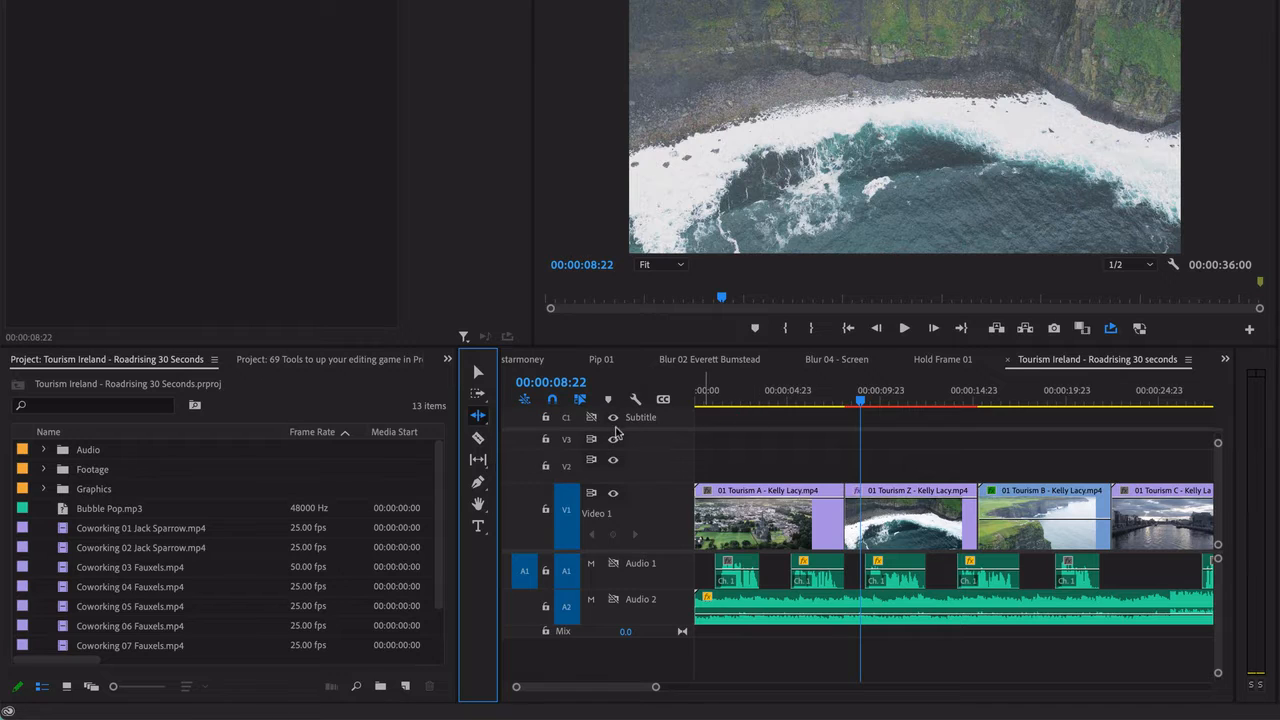
click(478, 373)
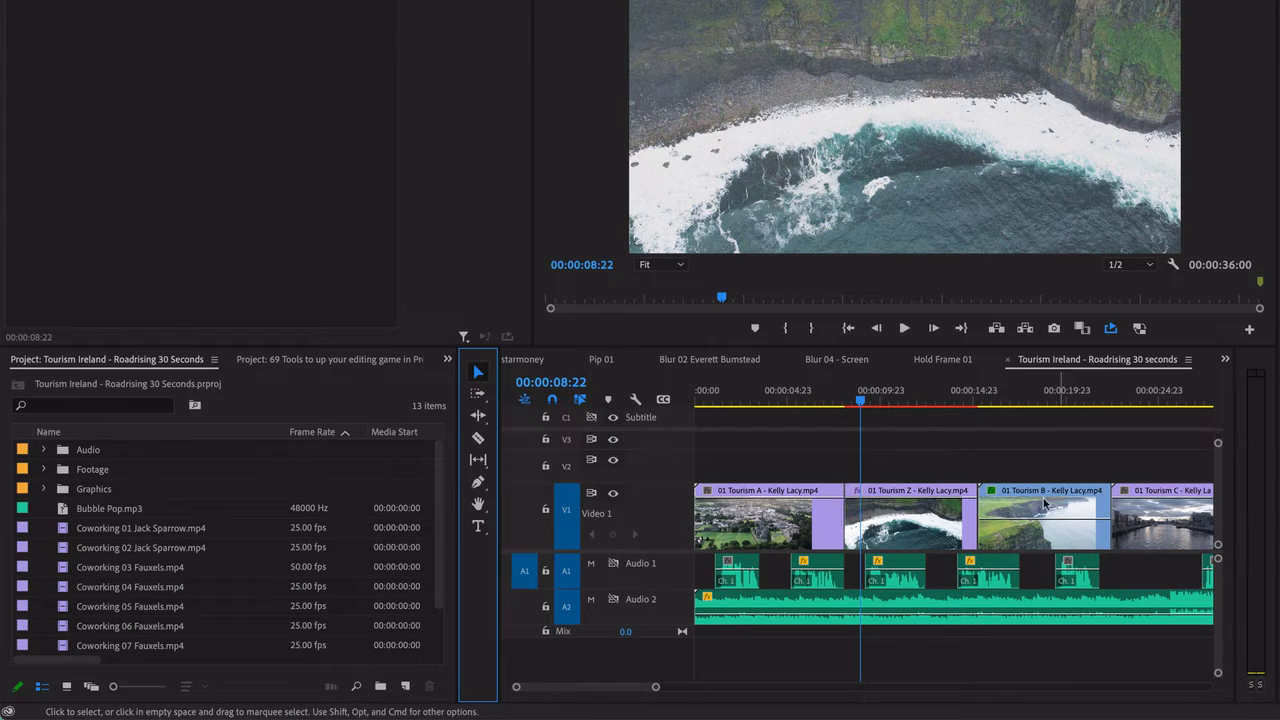
click(827, 515)
drag(827, 515, 818, 515)
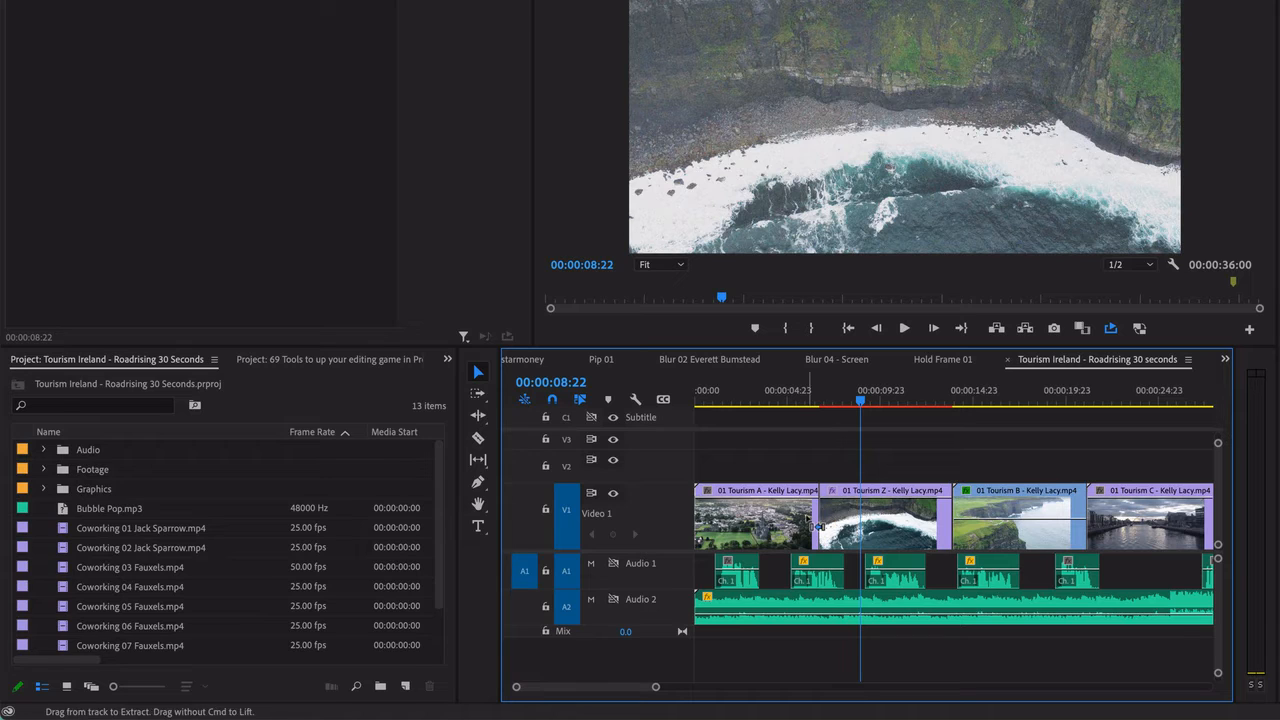
drag(830, 513, 846, 517)
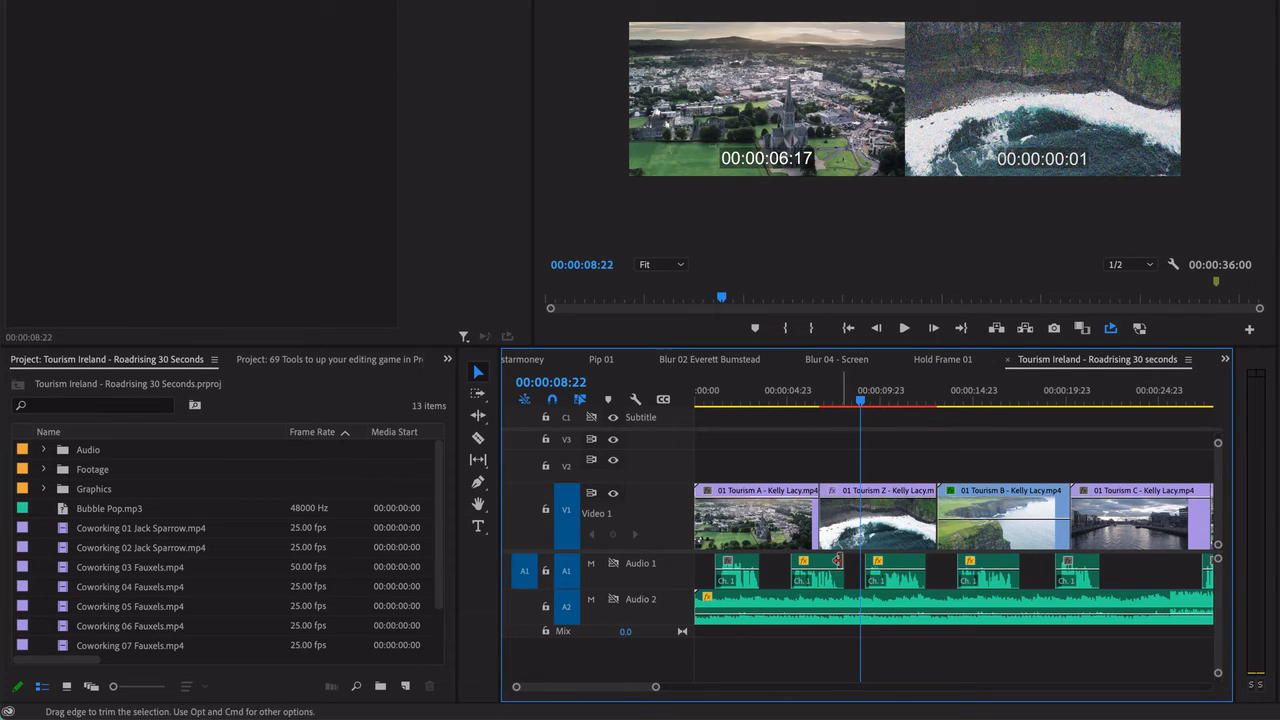
key(b)
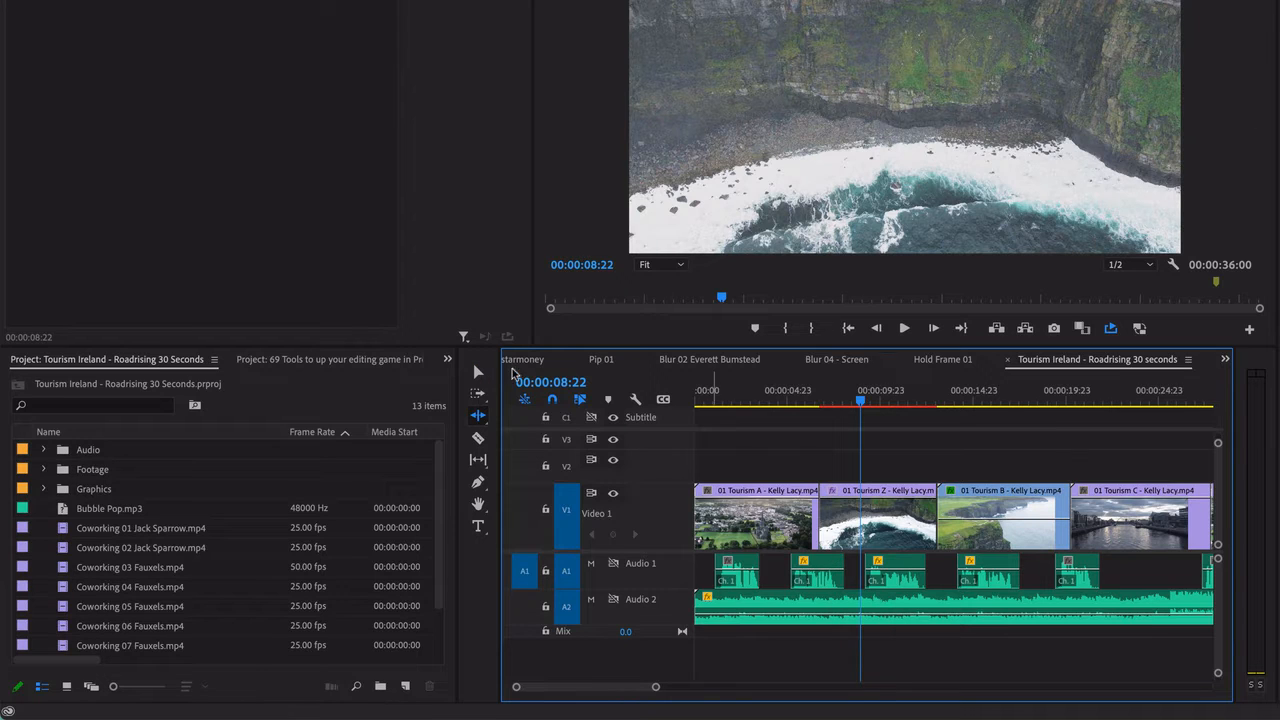
click(478, 414)
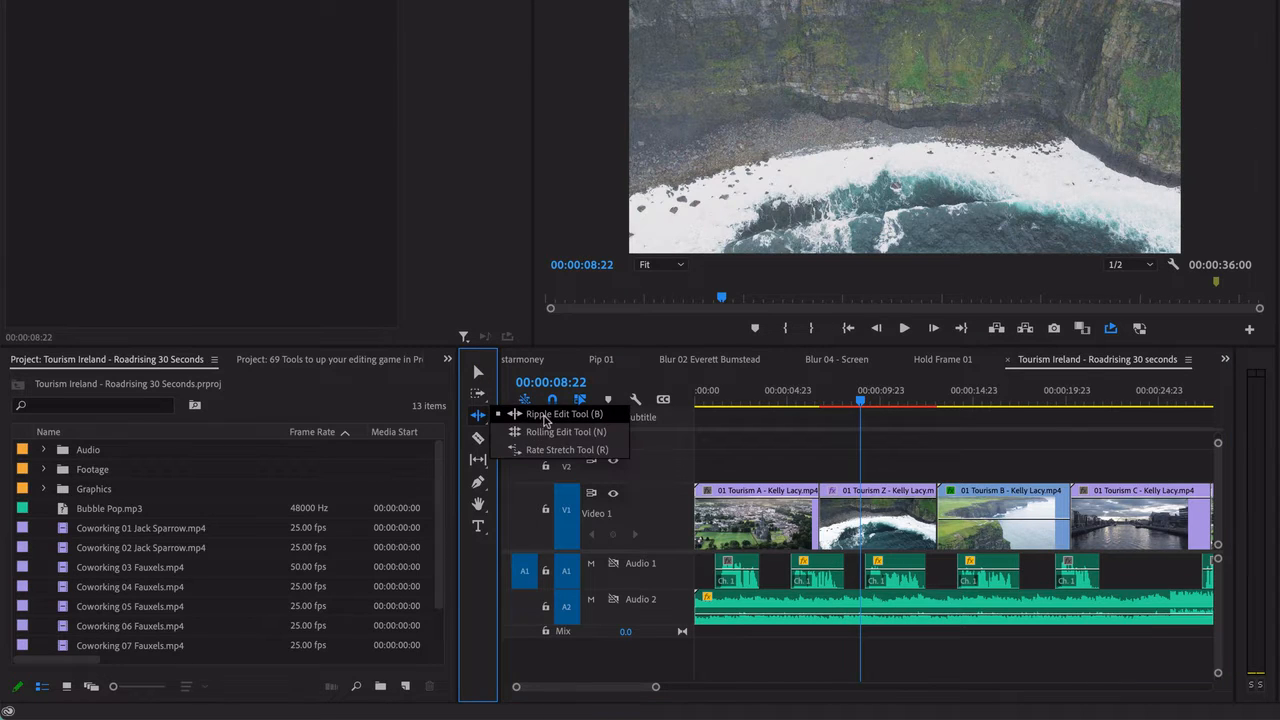
click(478, 373)
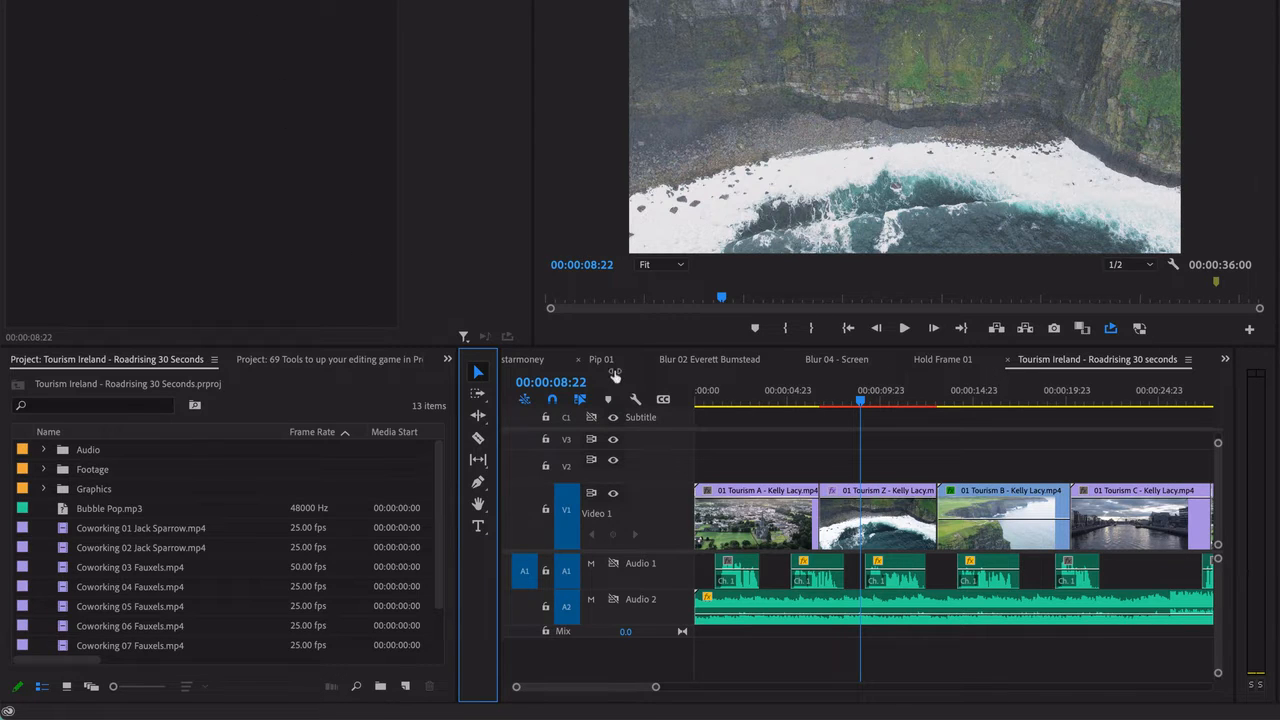
Open the Hold Frame 01 sequence and select the Hold Frame 02 clip on Video 2 with its linked audio
click(955, 362)
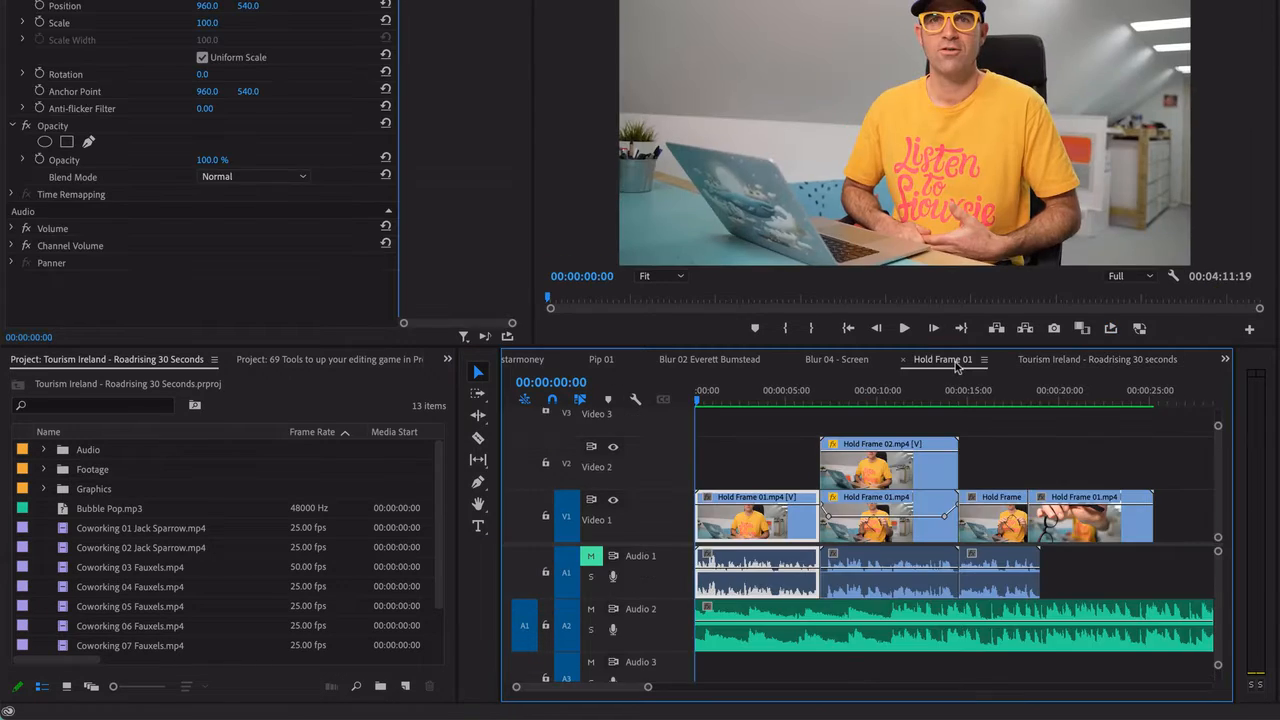
click(858, 607)
click(860, 570)
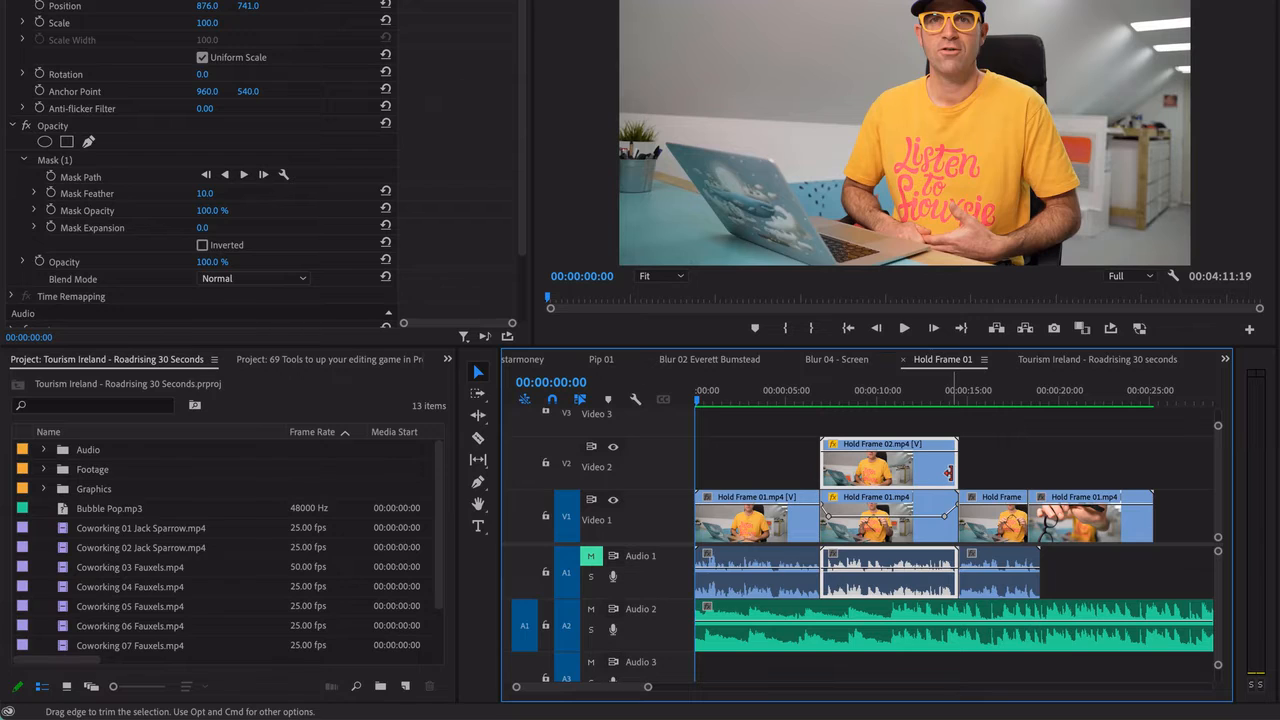
Try to ripple-trim the end of the Hold Frame 02 clip on its own with the Ripple Edit tool
click(478, 415)
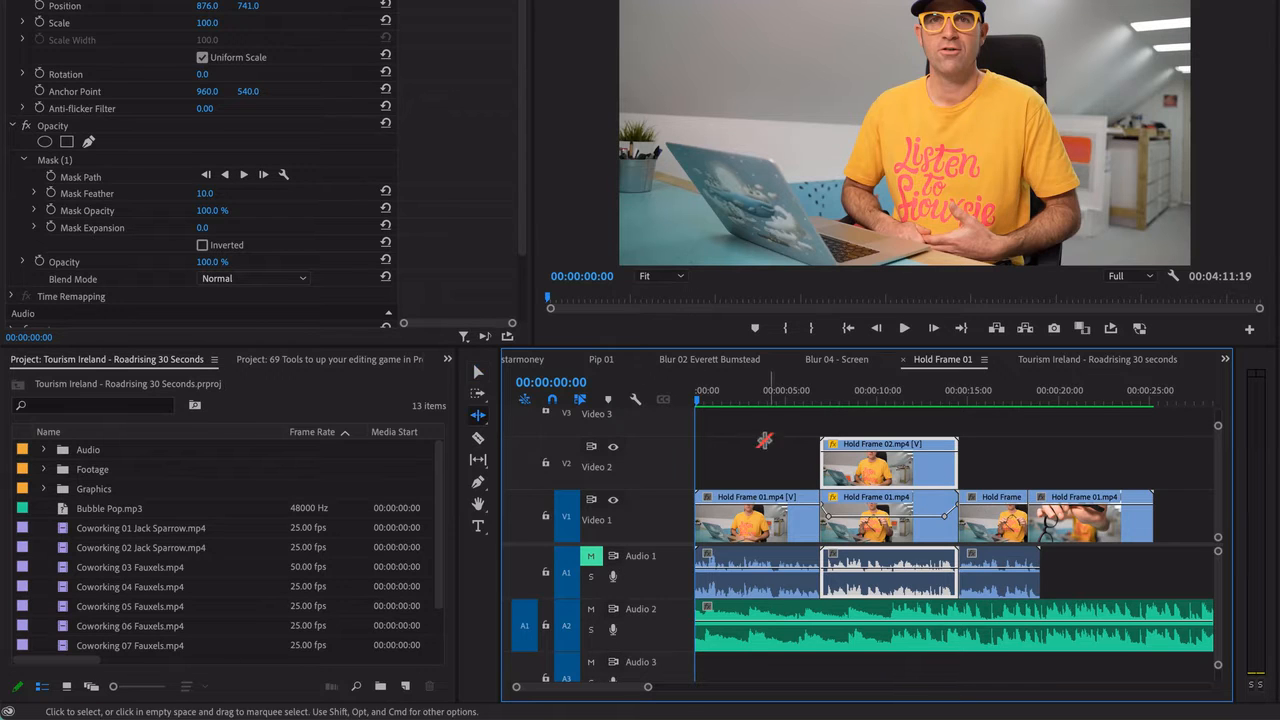
mouse_move(953, 470)
mouse_down()
mouse_move(896, 468)
mouse_move(1006, 506)
mouse_move(1178, 515)
mouse_move(916, 464)
mouse_move(1128, 516)
mouse_move(1048, 506)
mouse_move(950, 461)
mouse_up()
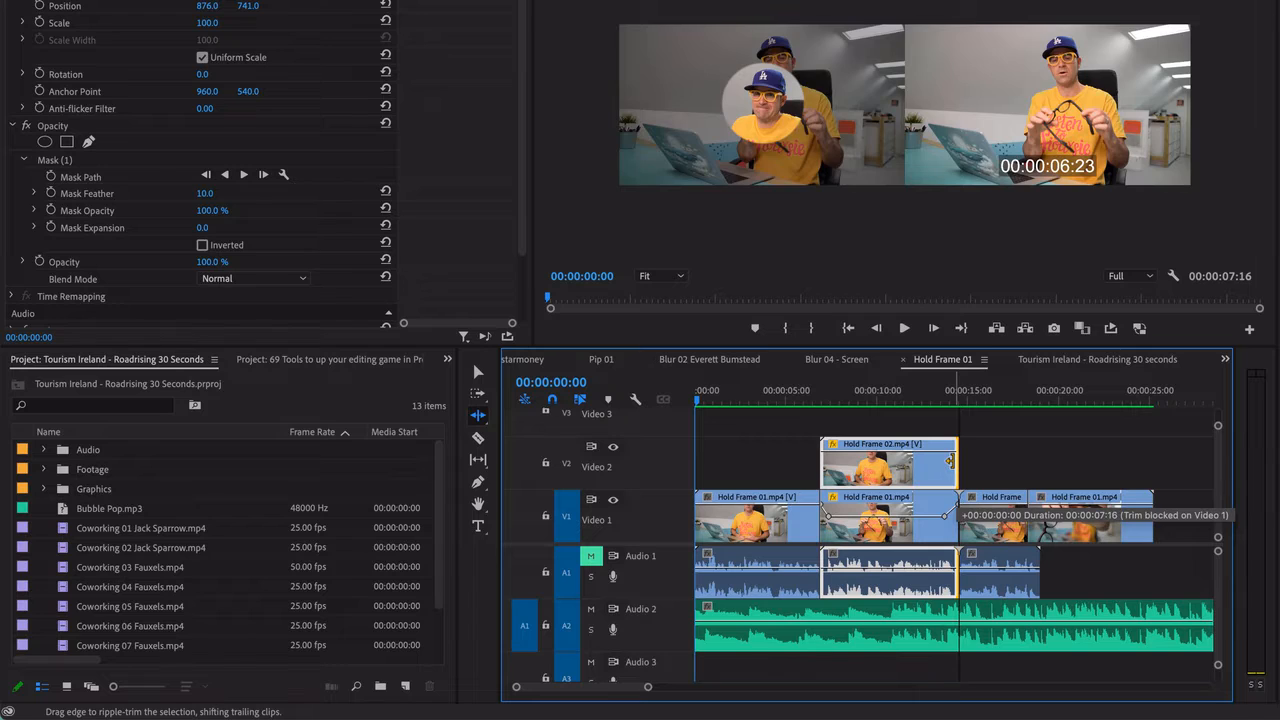
drag(950, 461, 950, 462)
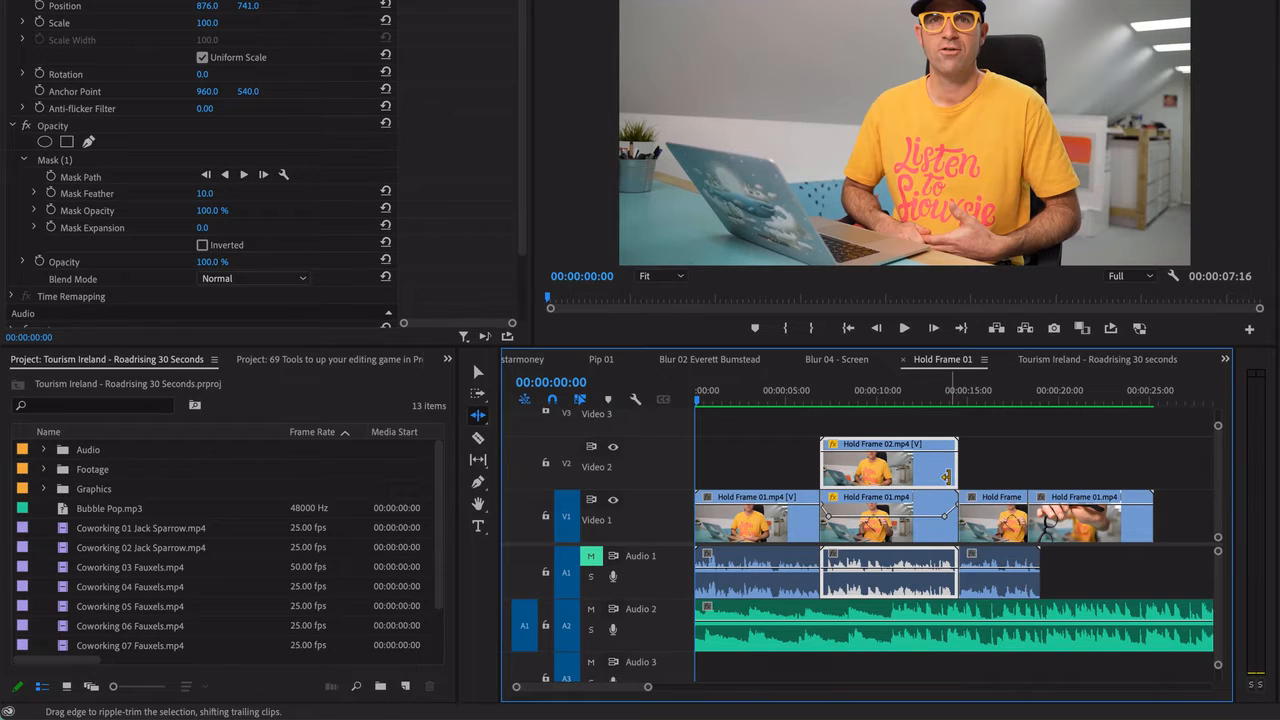
Add the Hold Frame 01 clip beneath to the selection, ripple-trim both ends shorter together, and undo the trim
key(v)
click(932, 492)
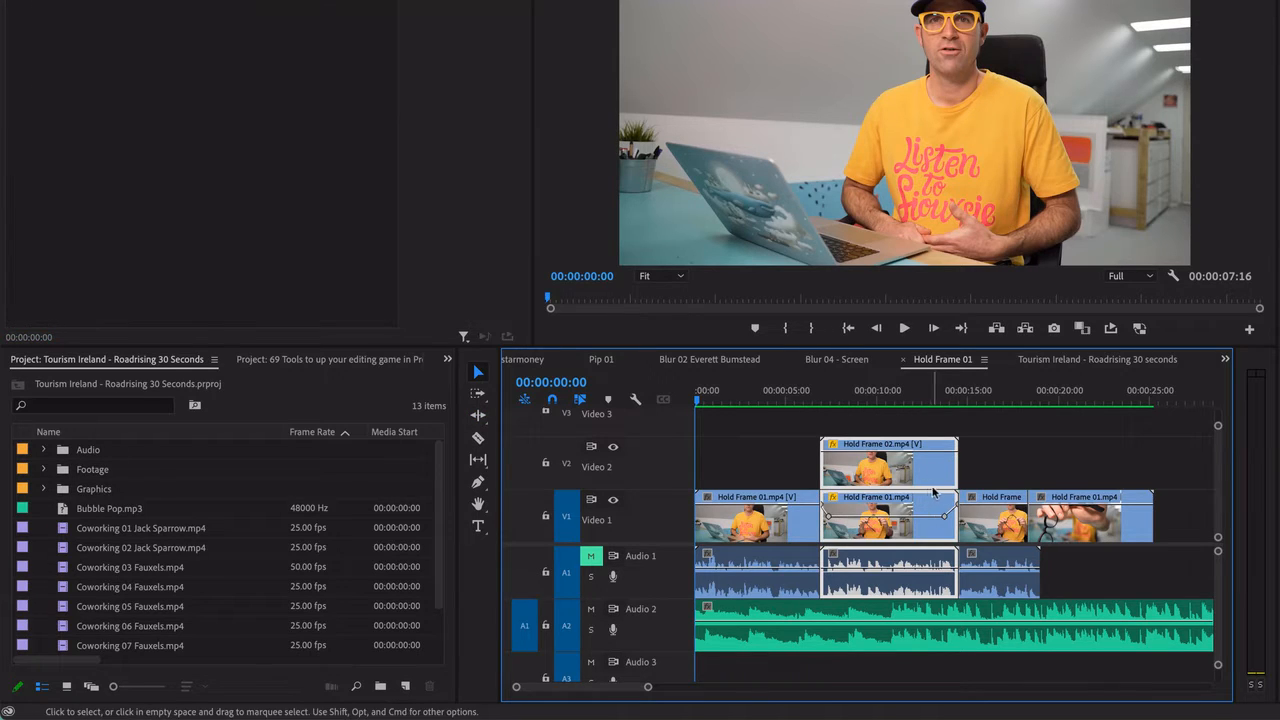
key(b)
drag(955, 471, 933, 471)
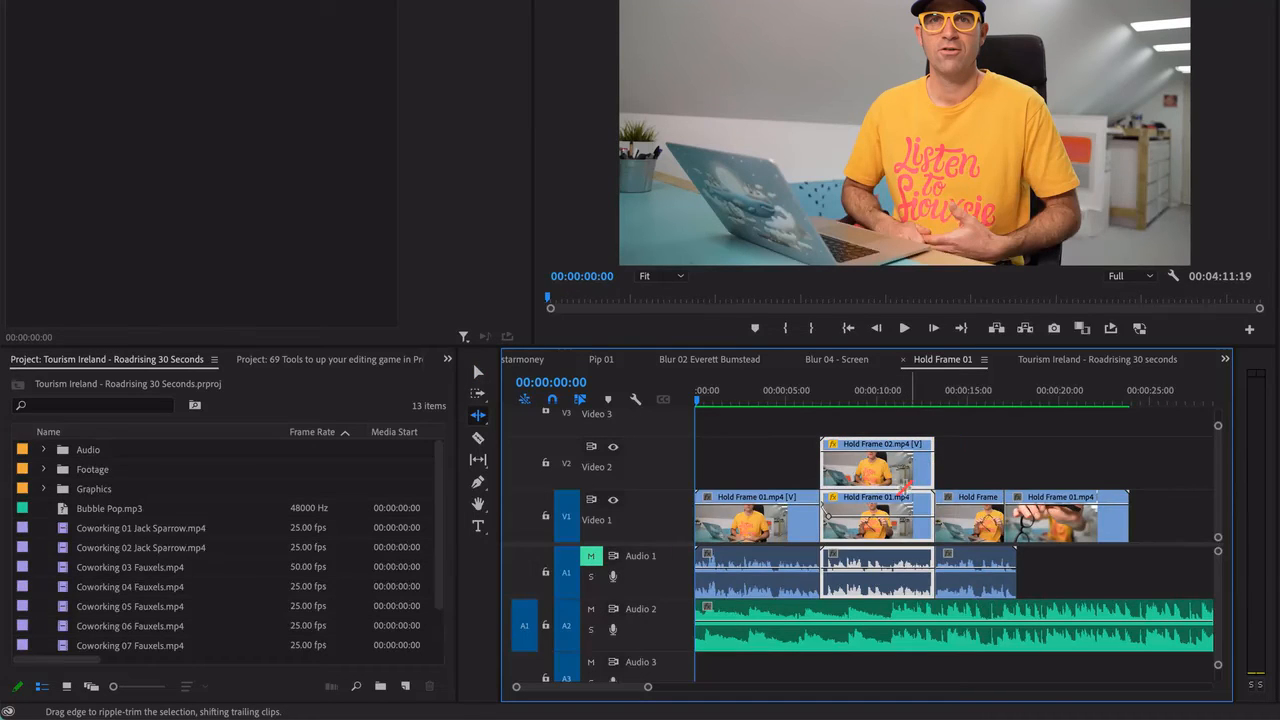
key(ctrl+z)
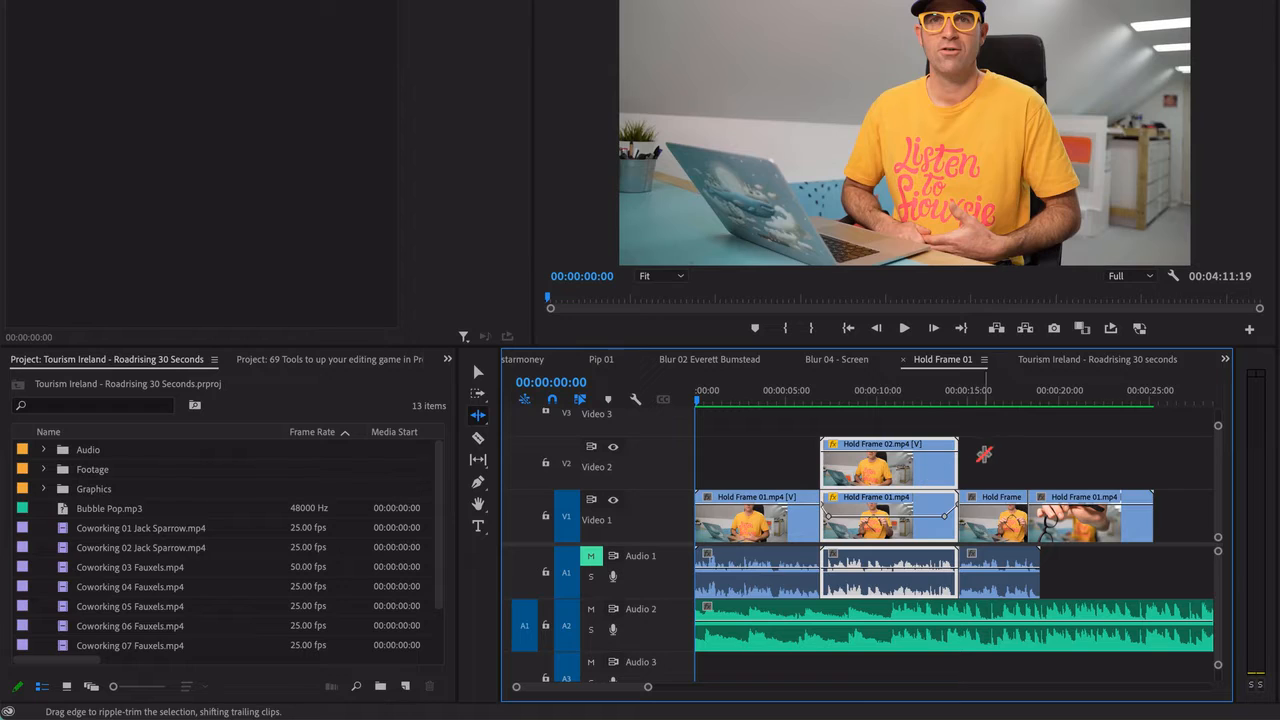
Clear the selection and split the music clip on Audio 2 at about 9 seconds with the Razor tool
key(v)
click(986, 455)
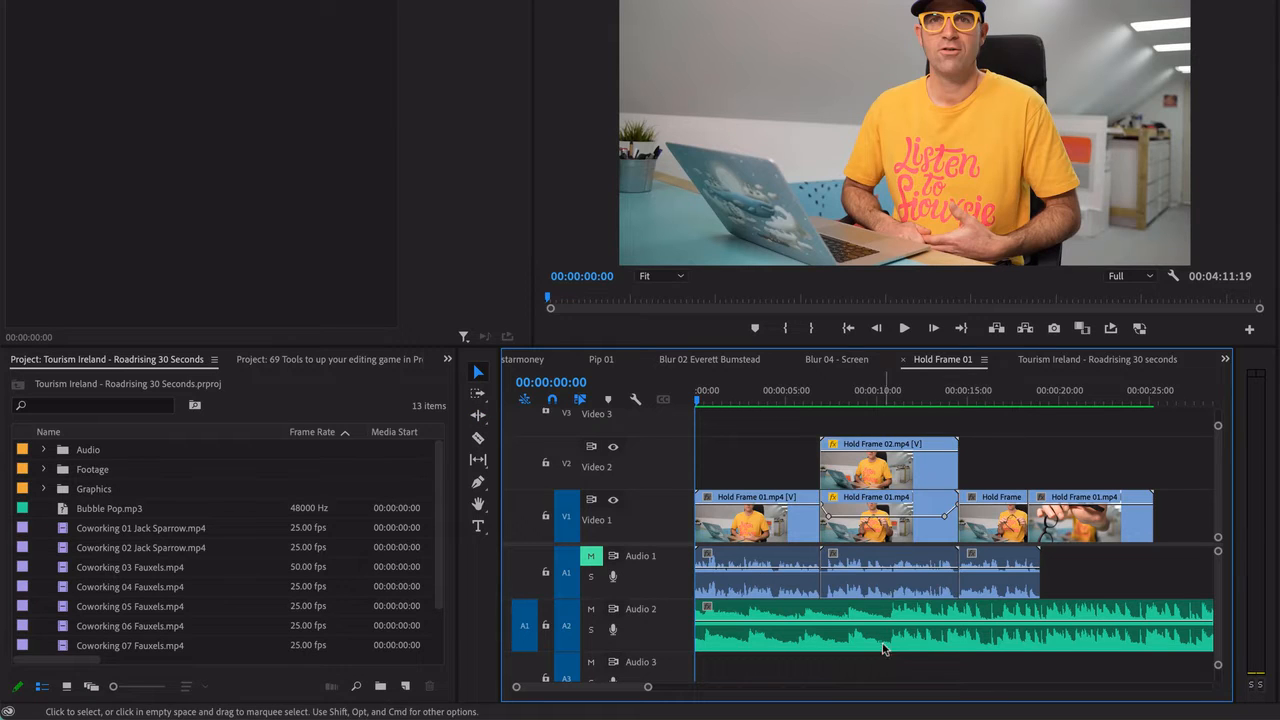
key(c)
click(862, 625)
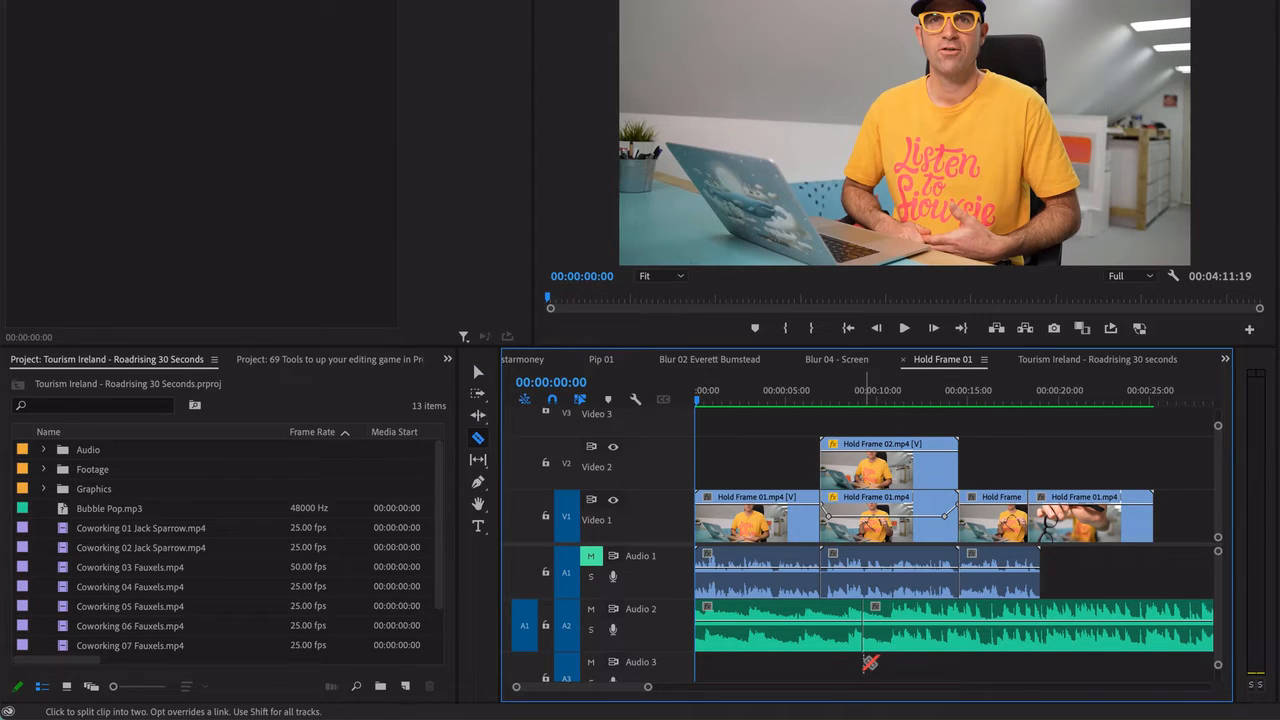
Select the stacked Hold Frame clips on Video 1 and Video 2, ripple-trim their ends shorter, and undo it
key(v)
click(946, 524)
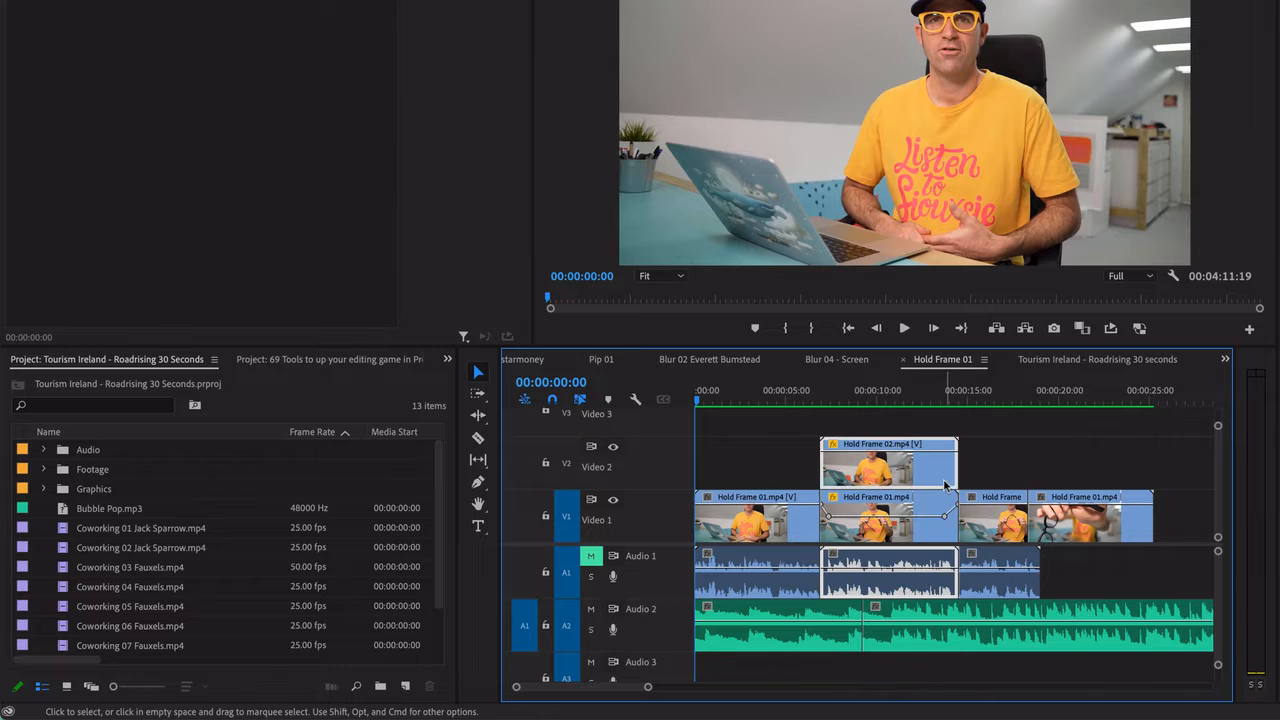
shift+click(946, 531)
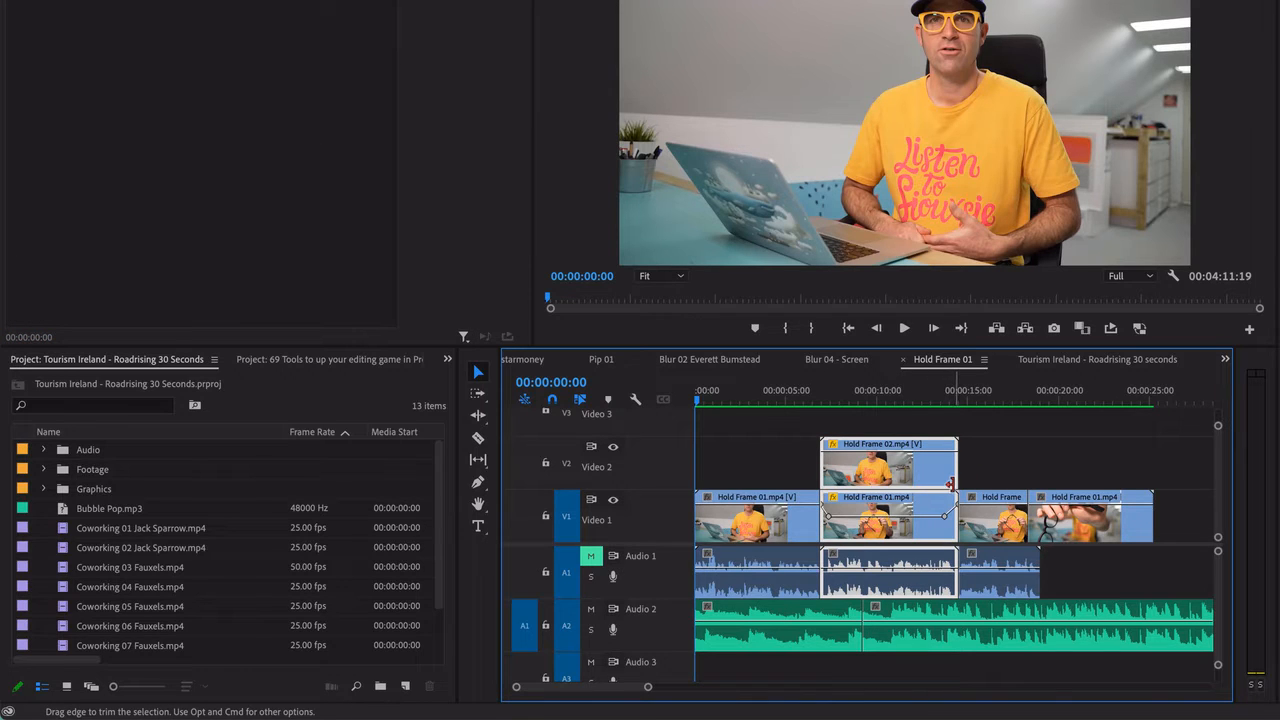
key(b)
drag(955, 474, 931, 475)
key(ctrl+z)
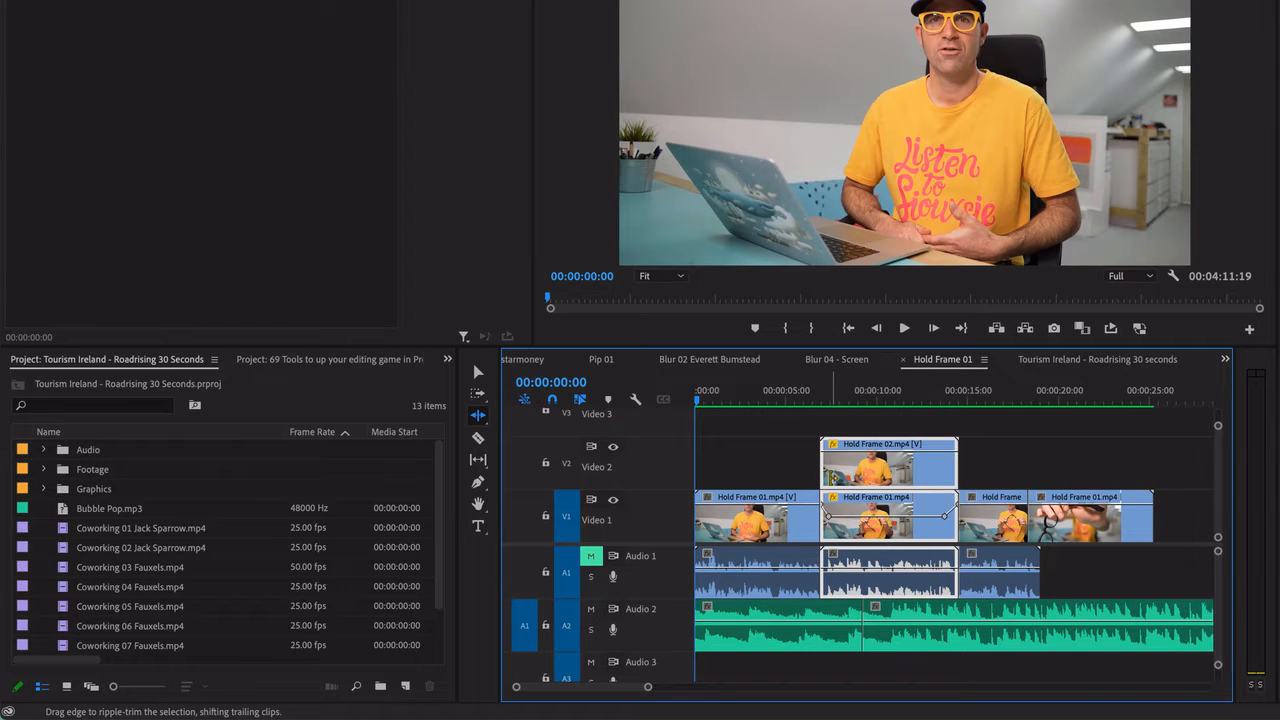
Ripple-trim the starts of both selected Hold Frame clips inward and undo the trim
mouse_move(831, 476)
mouse_down()
mouse_move(1053, 521)
mouse_move(836, 491)
mouse_up()
drag(824, 471, 844, 470)
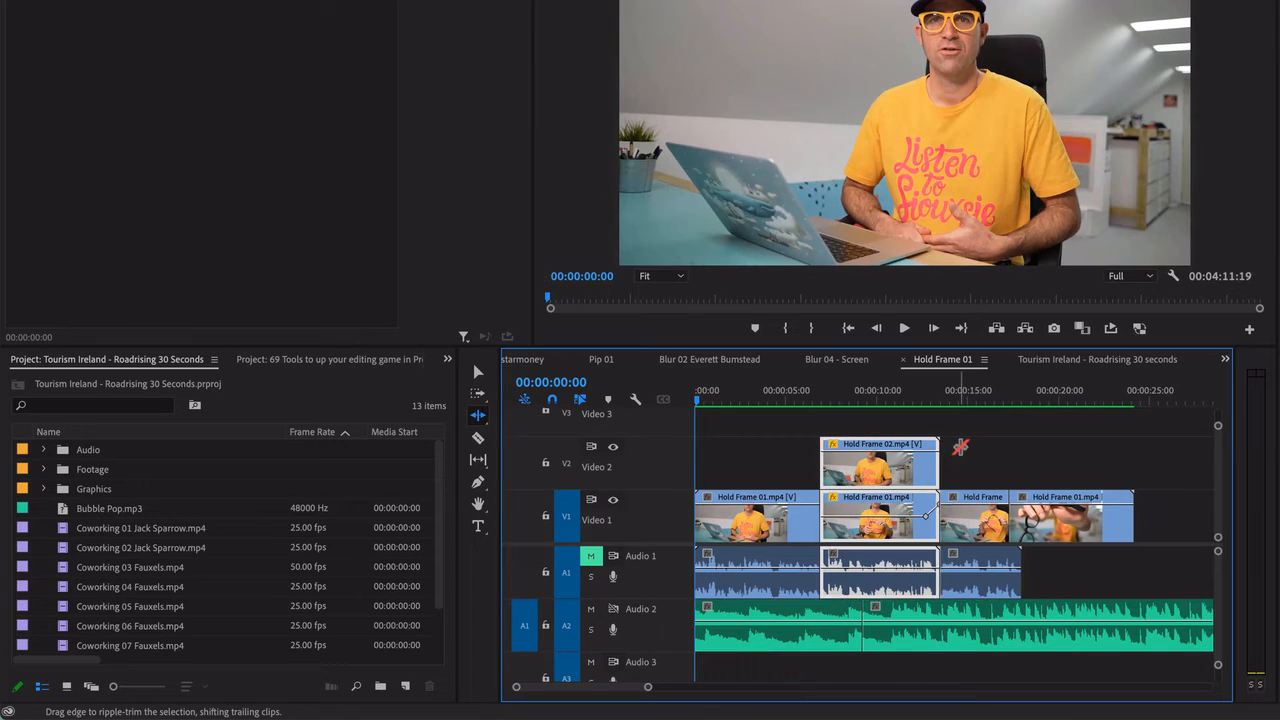
drag(960, 447, 966, 447)
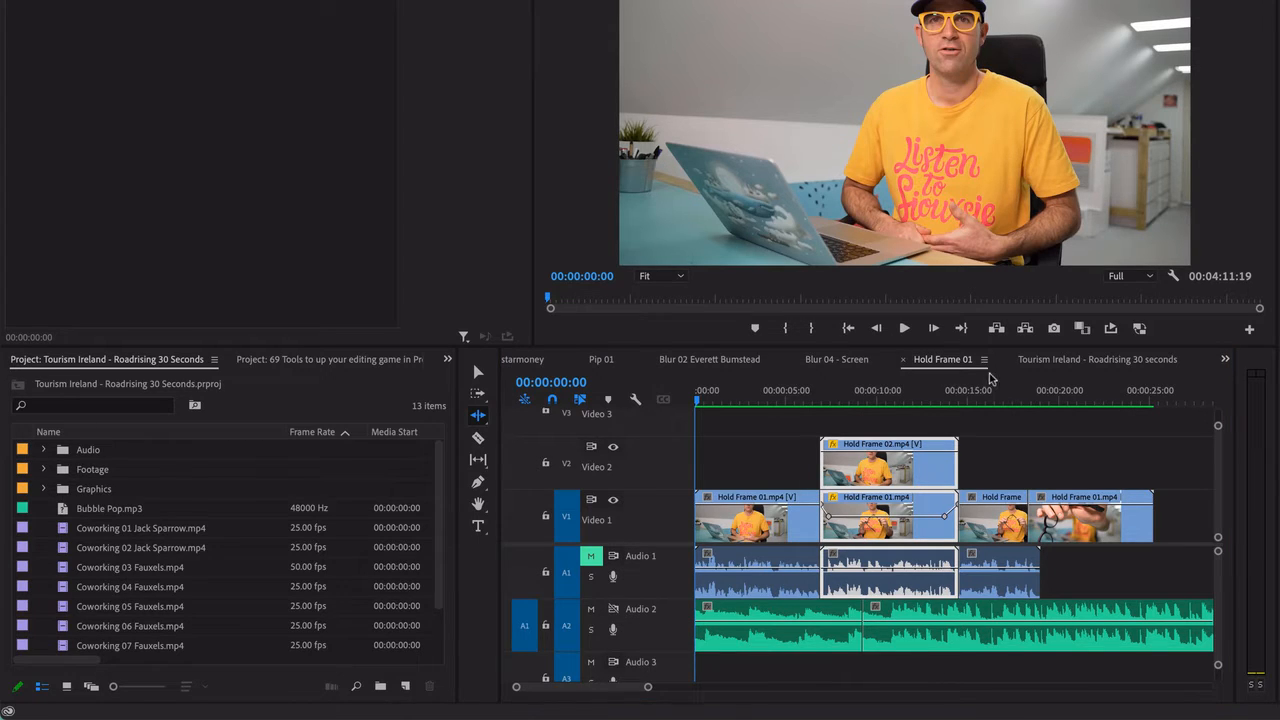
In the Tourism Ireland - Roadrising 30 Seconds sequence, roll the cut between 01 Tourism A and 01 Tourism Z later and back to 00:00:06:18
click(1077, 360)
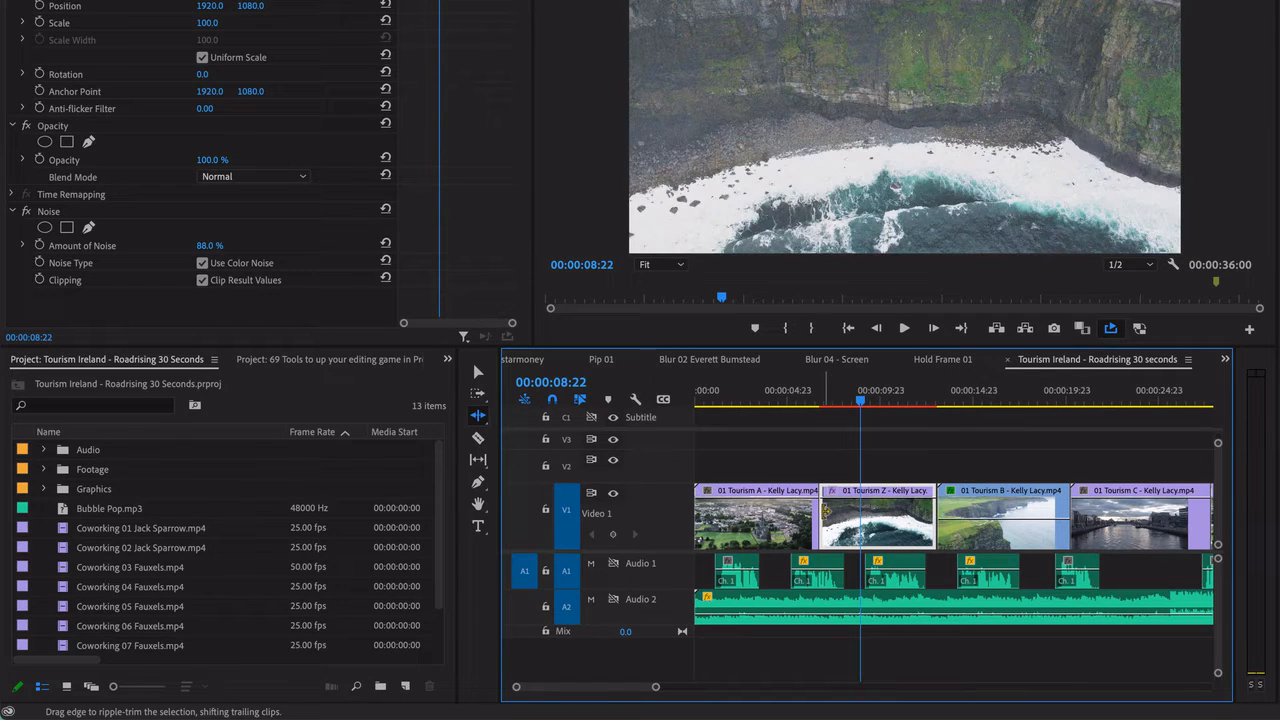
click(478, 415)
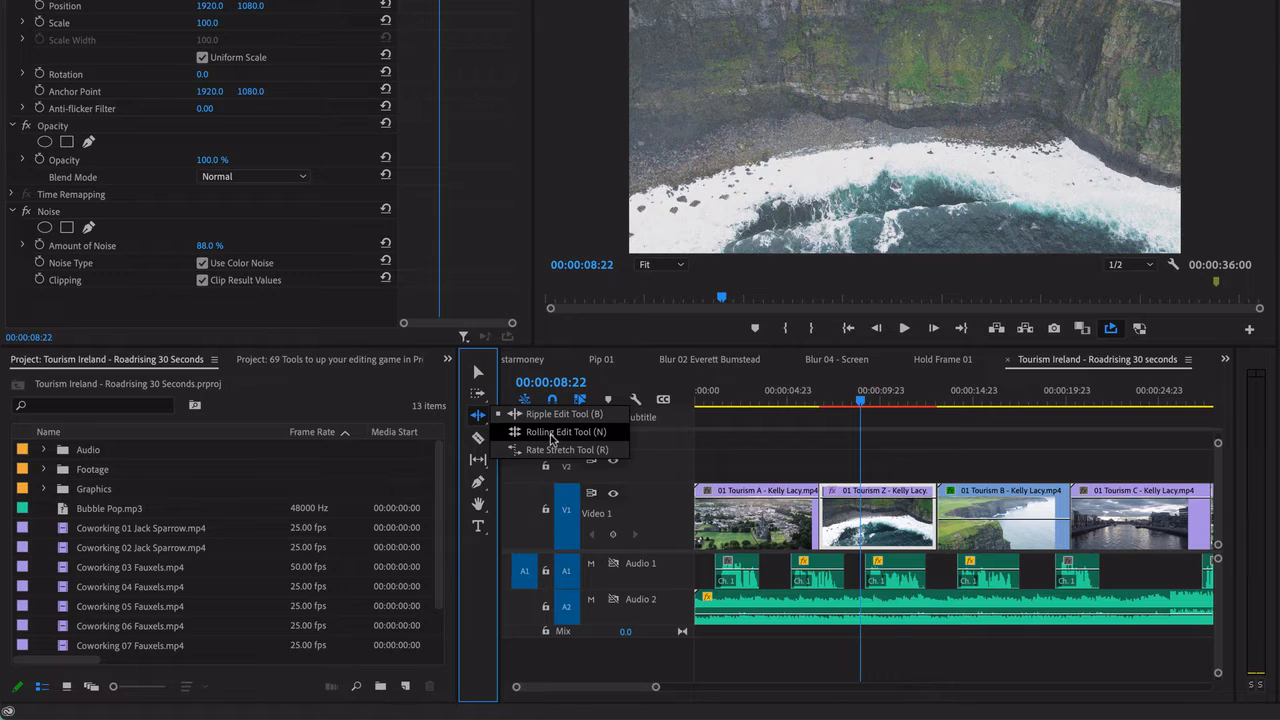
click(545, 432)
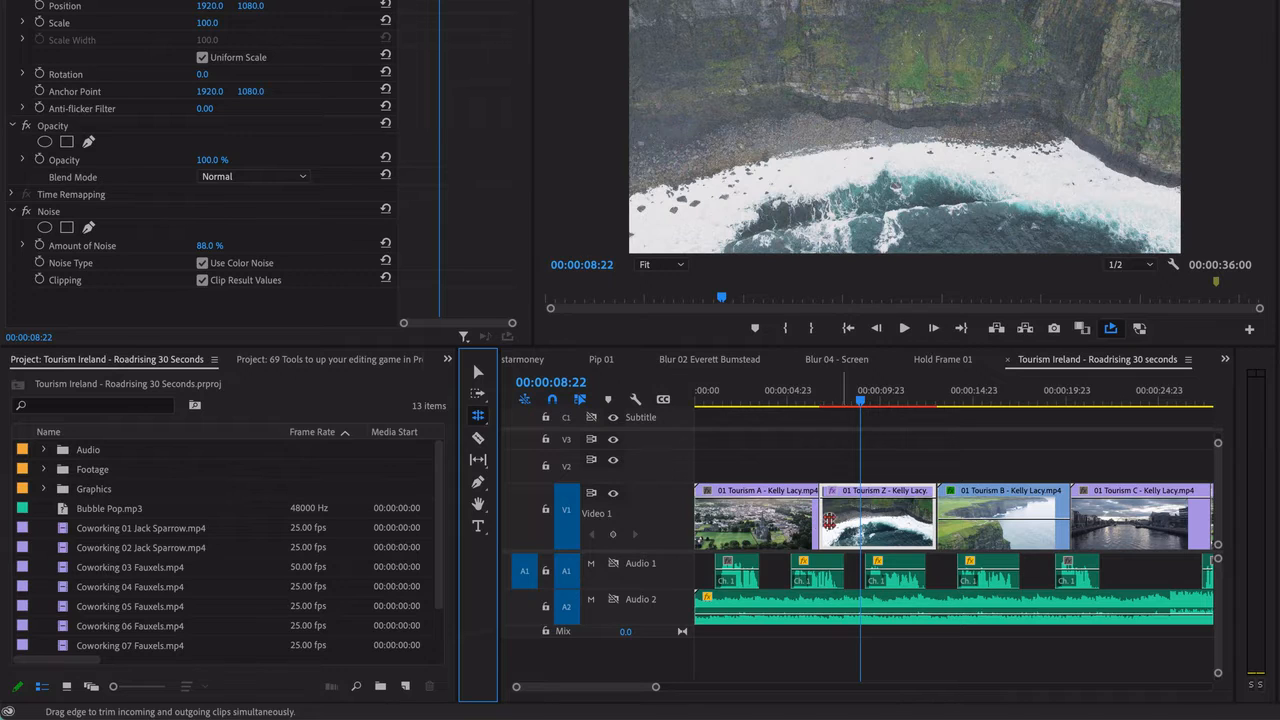
drag(816, 519, 833, 519)
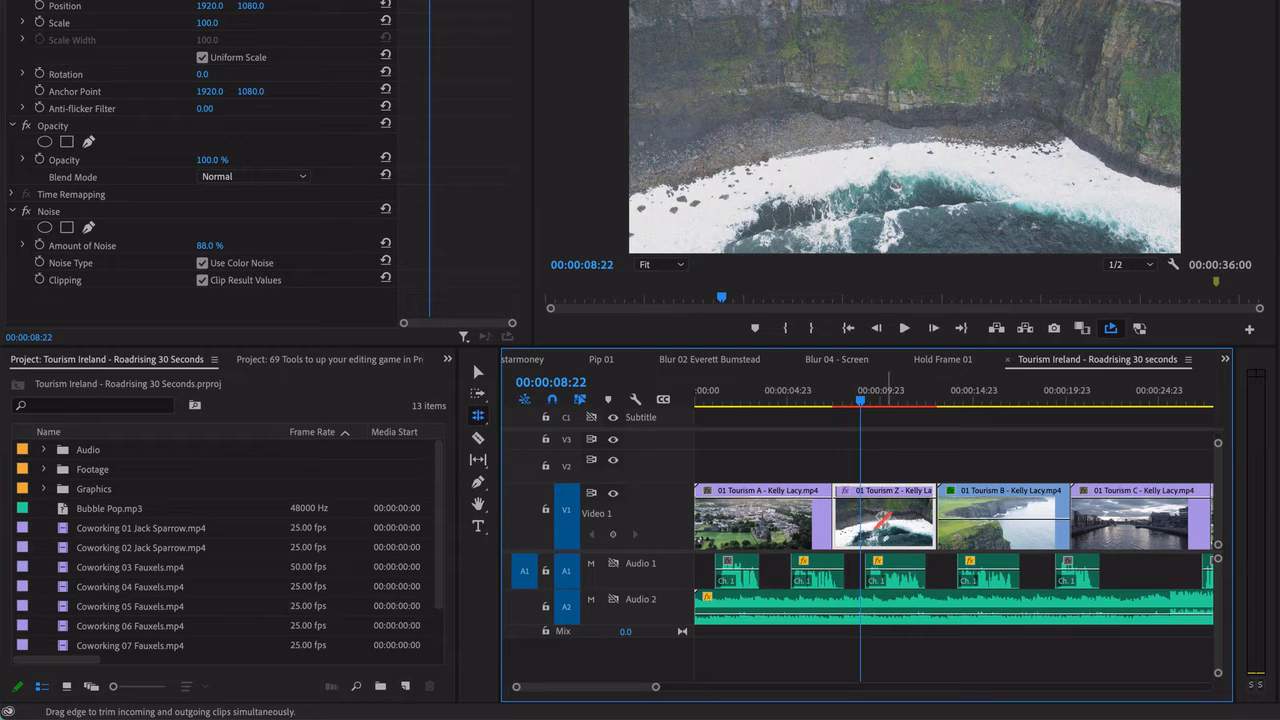
drag(828, 519, 818, 515)
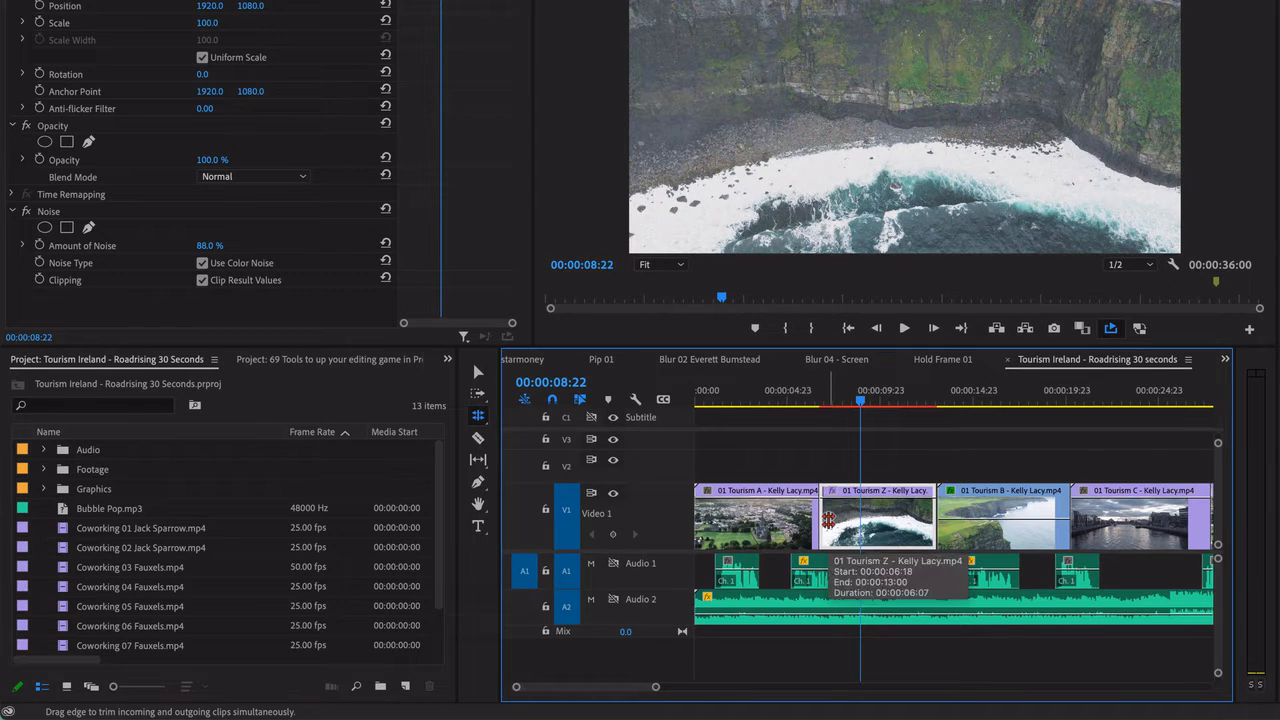
Using the Selection tool, roll the cut between 01 Tourism A and 01 Tourism Z slightly earlier, play across it, and roll it earlier again
key(v)
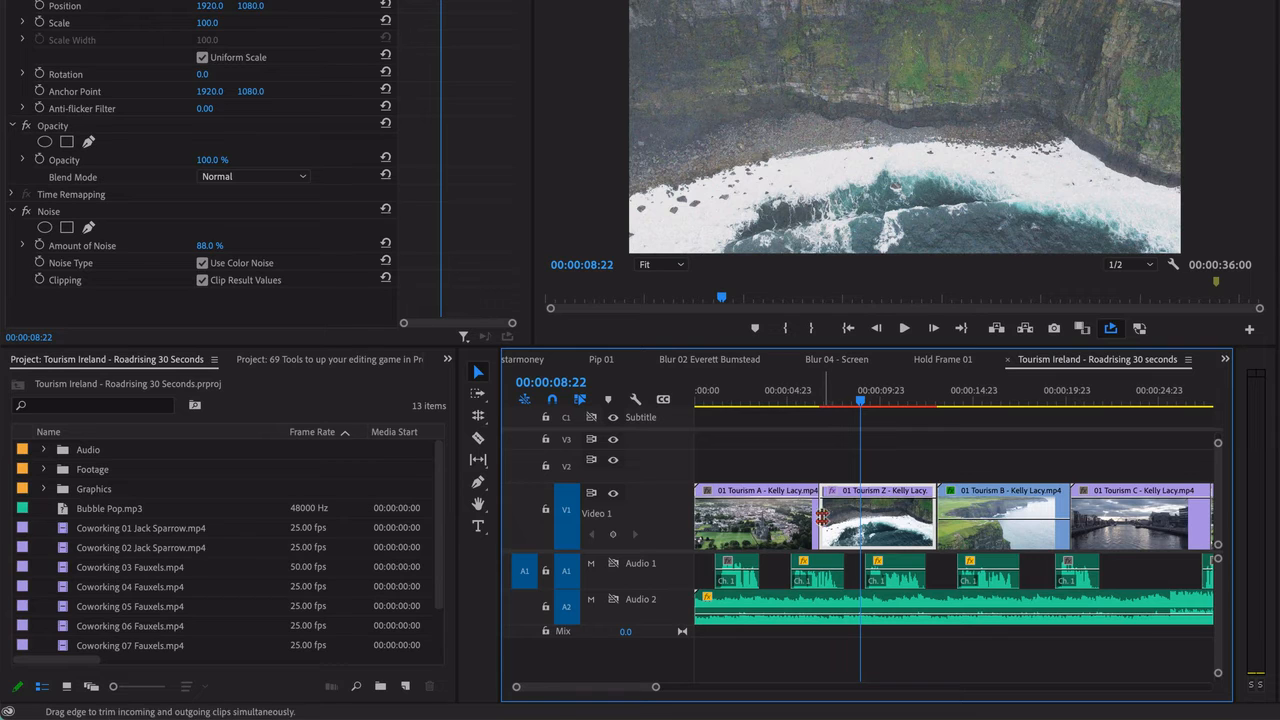
mouse_move(817, 517)
mouse_down()
mouse_move(786, 513)
mouse_move(807, 531)
mouse_move(816, 521)
mouse_up()
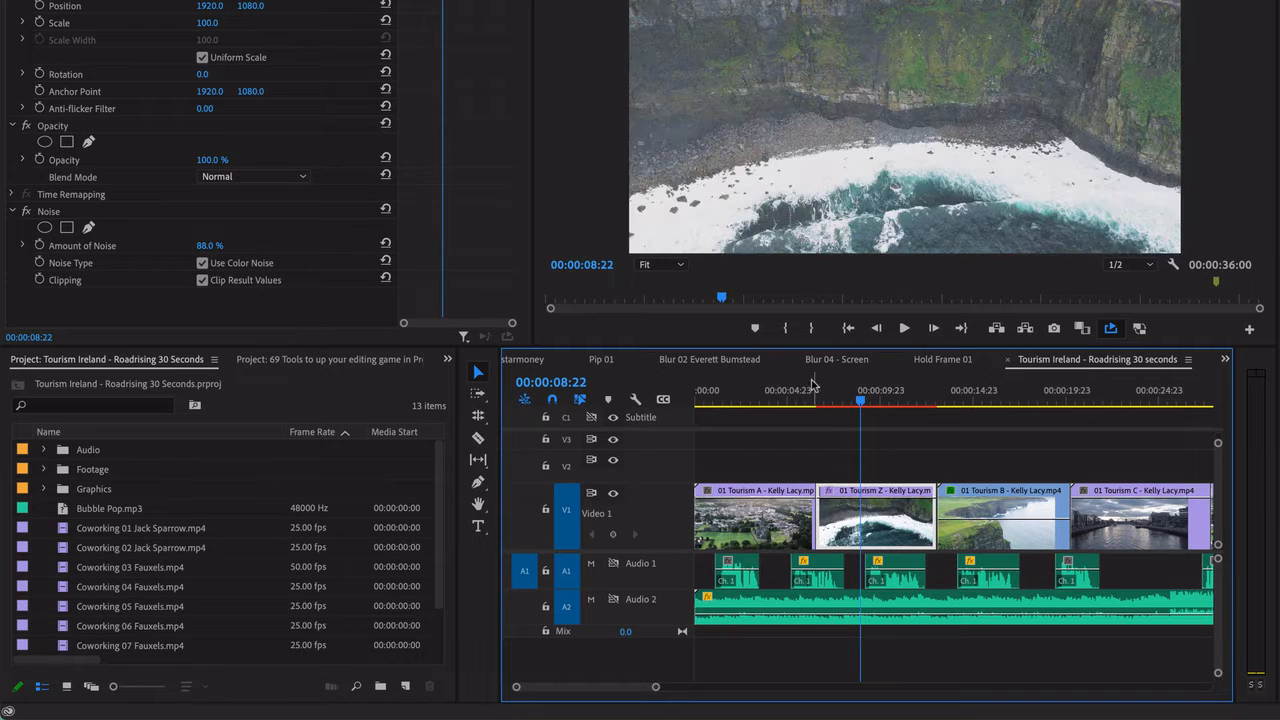
click(797, 395)
key(space)
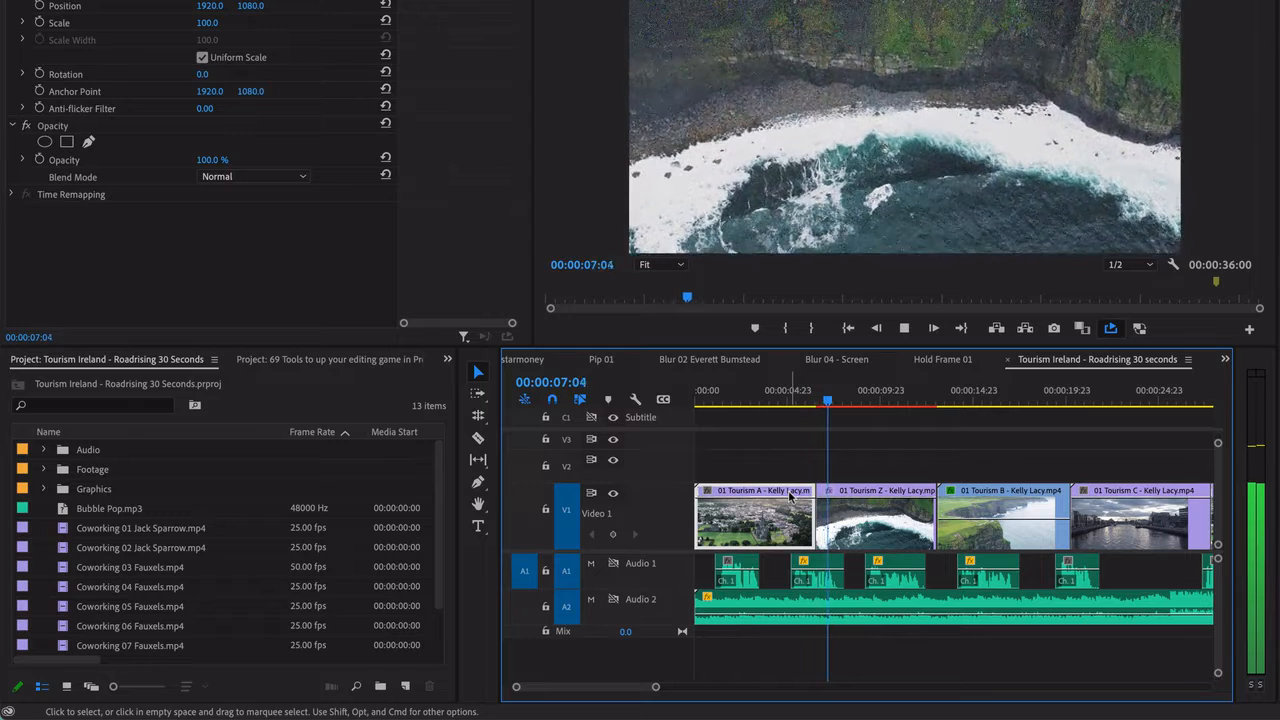
key(space)
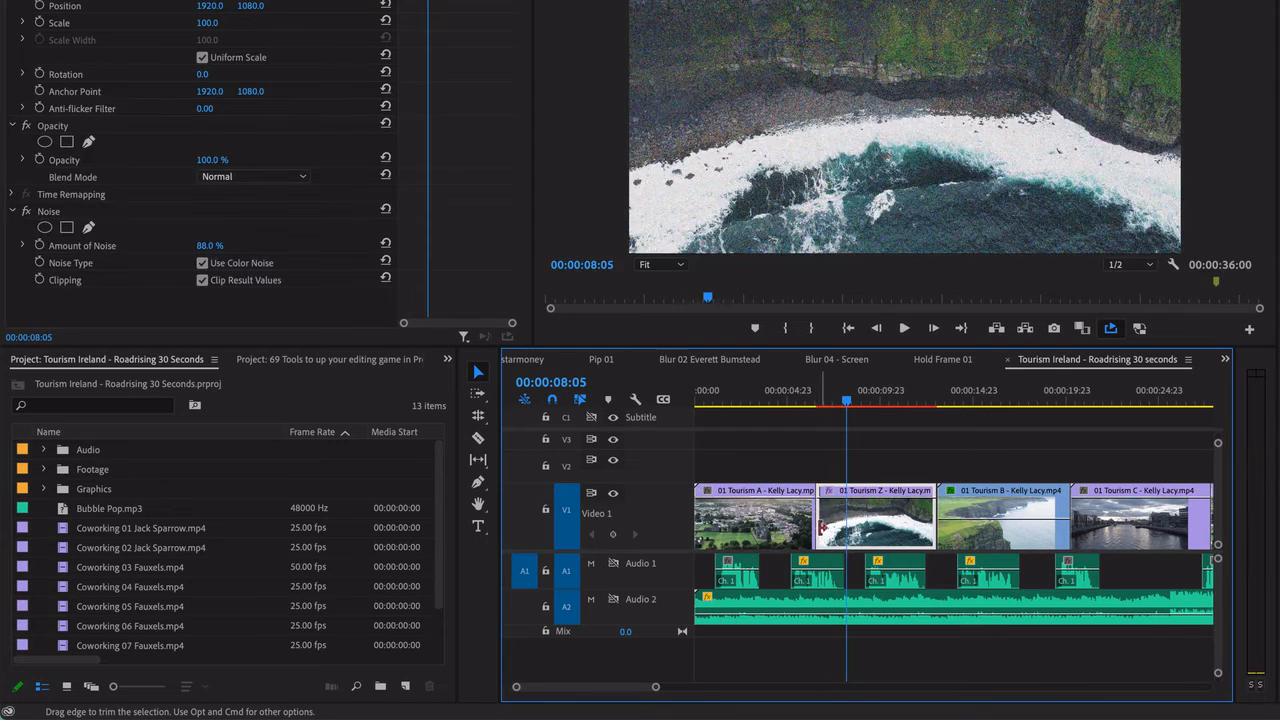
key(super+shift+f)
drag(816, 519, 810, 519)
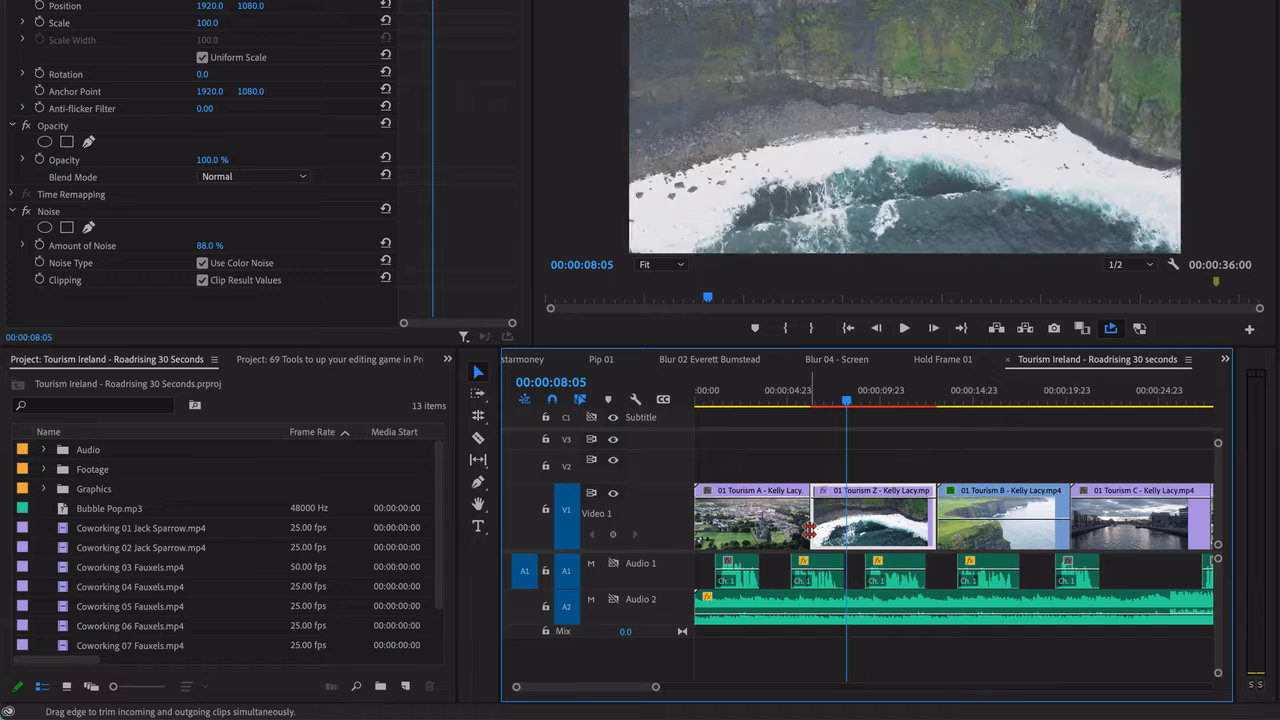
Try to roll the cut between 01 Tourism Z and 01 Tourism B earlier, and undo the attempt
click(958, 513)
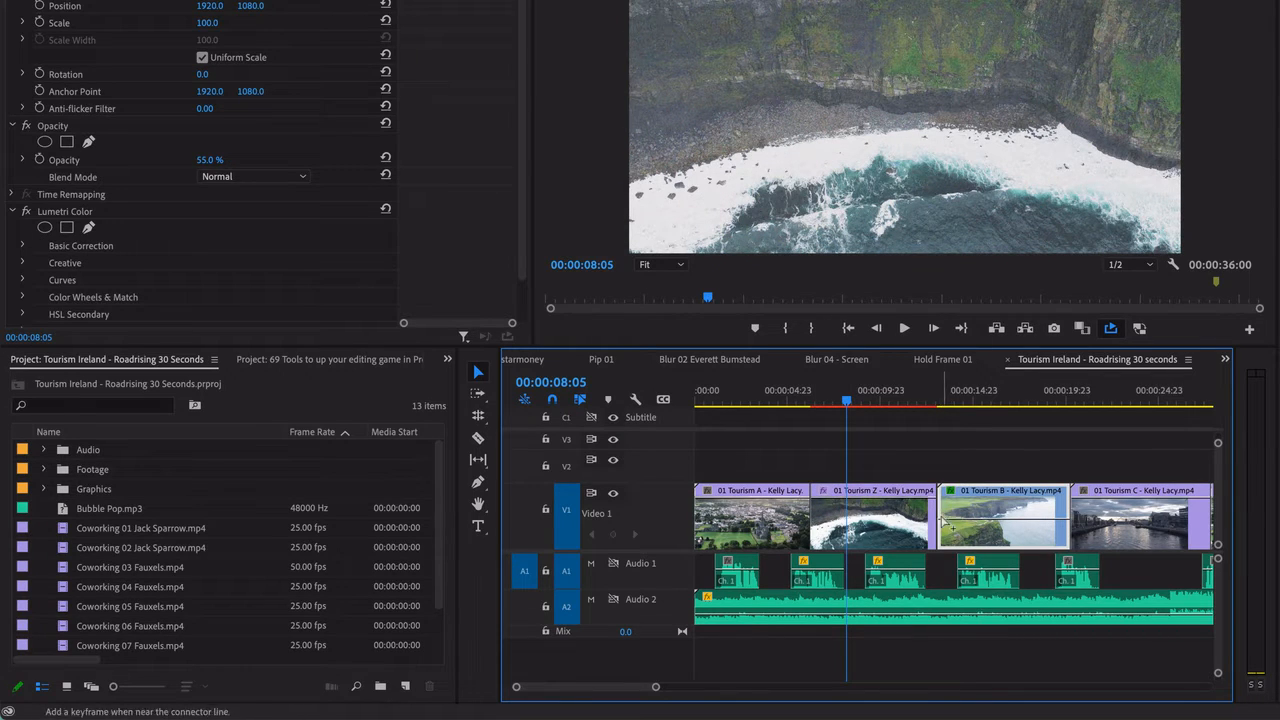
drag(933, 512, 850, 518)
key(super+z)
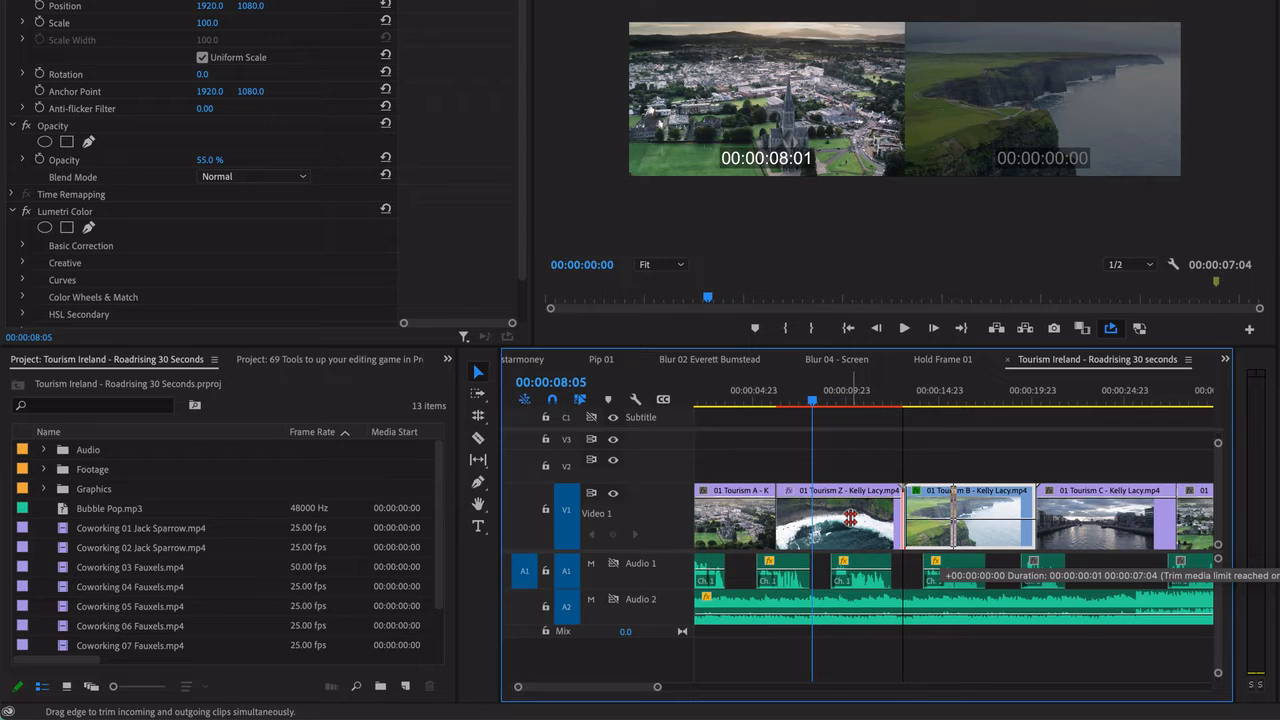
Try once more to shift the edit point between 01 Tourism Z and 01 Tourism B, and undo the changes
drag(850, 518, 1059, 467)
key(super+z)
key(super+z)
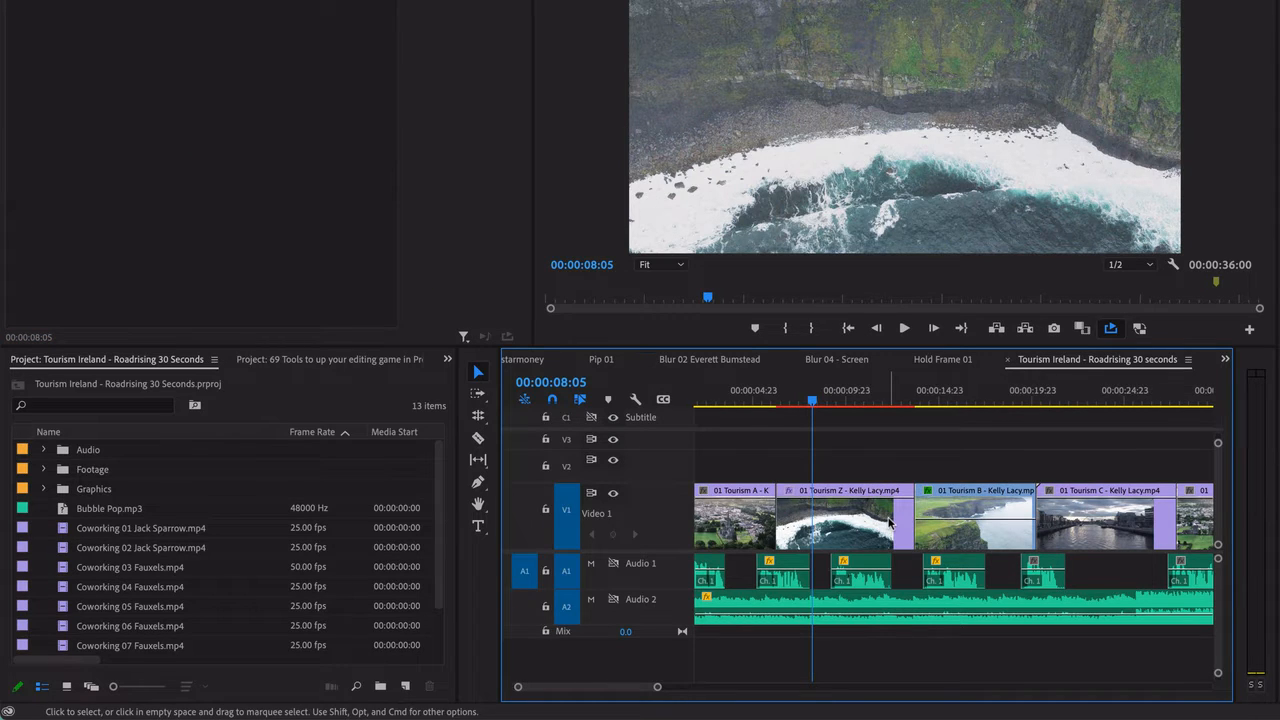
Test trimming 01 Tourism B on track V2, restore it to V1, and retry rolling the cut at its start
drag(924, 512, 951, 461)
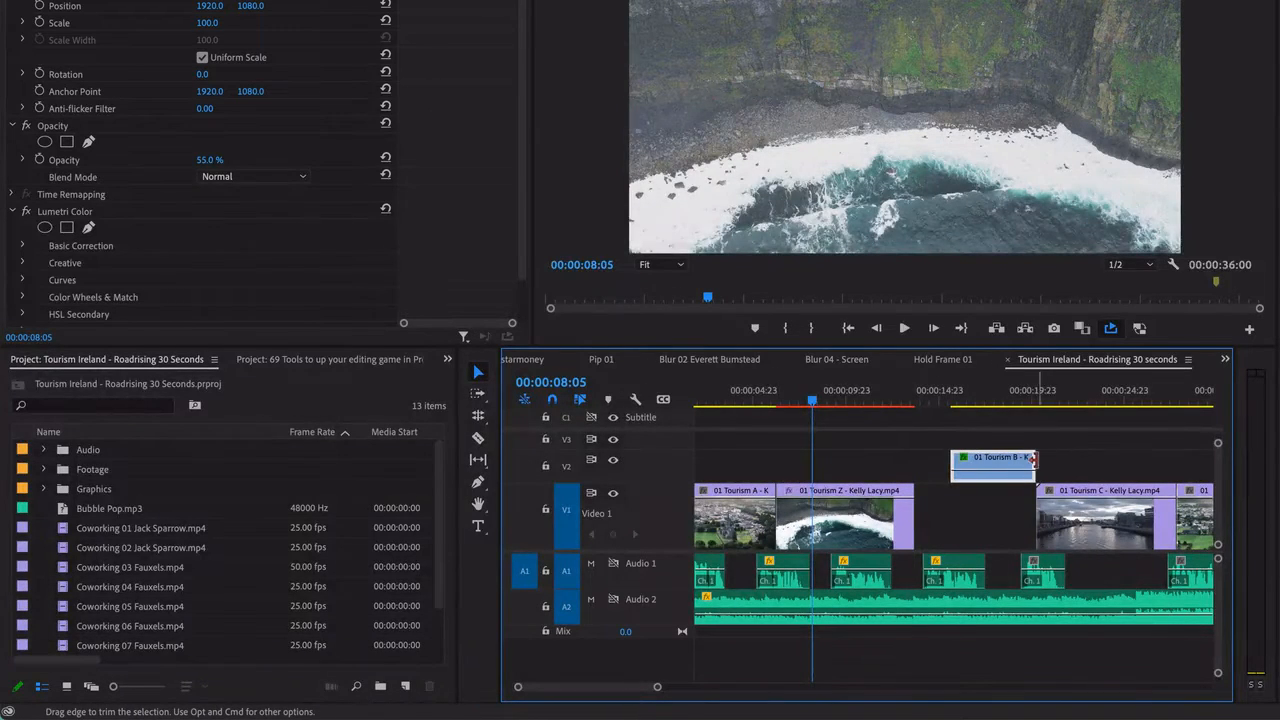
drag(1034, 461, 1008, 470)
drag(1086, 462, 1001, 511)
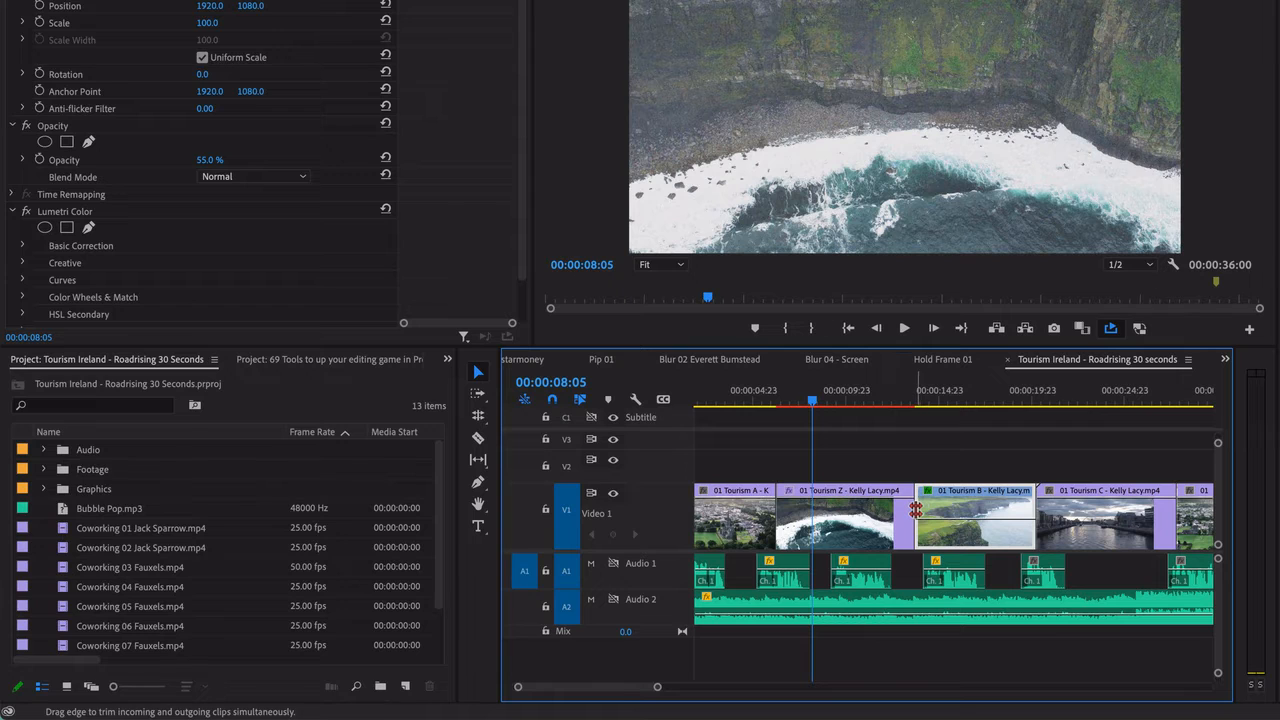
mouse_move(915, 510)
mouse_down()
mouse_move(930, 510)
mouse_move(885, 511)
mouse_move(908, 512)
mouse_up()
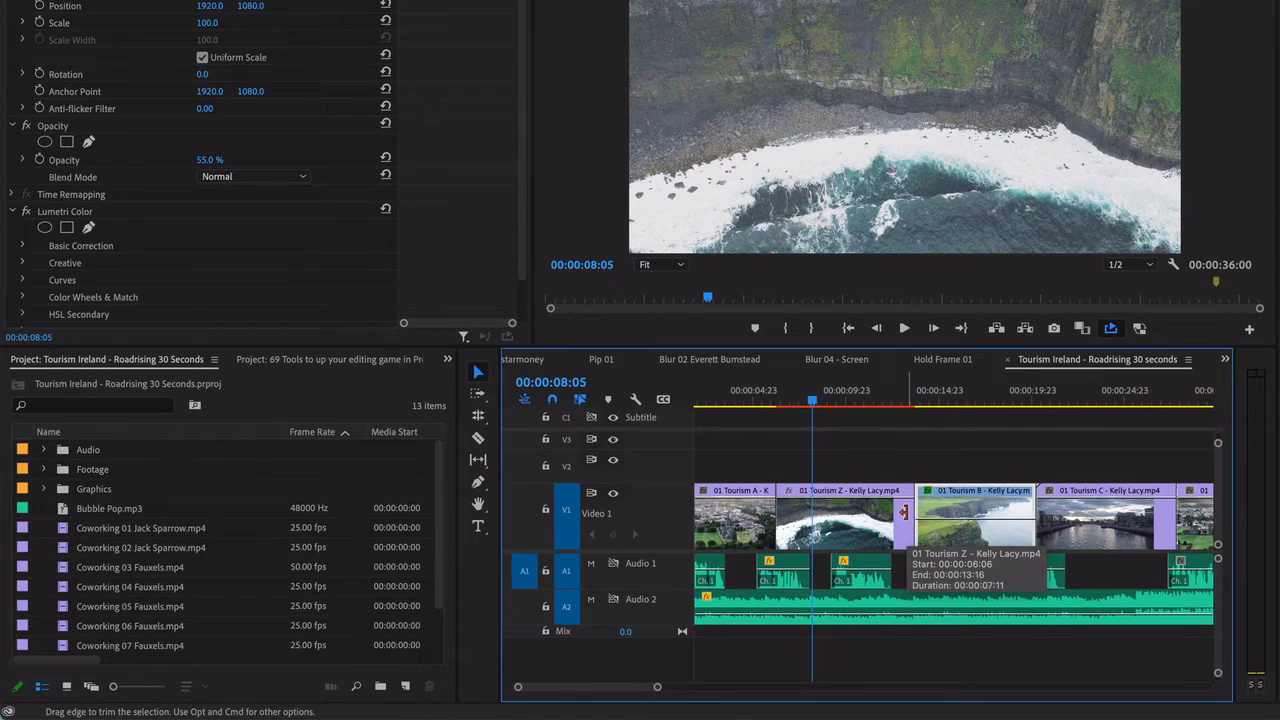
Extend the end of the final 01 Tourism A clip on V1 to a duration of 00:00:06:11
scroll(1040, 533, right, 5)
click(1010, 538)
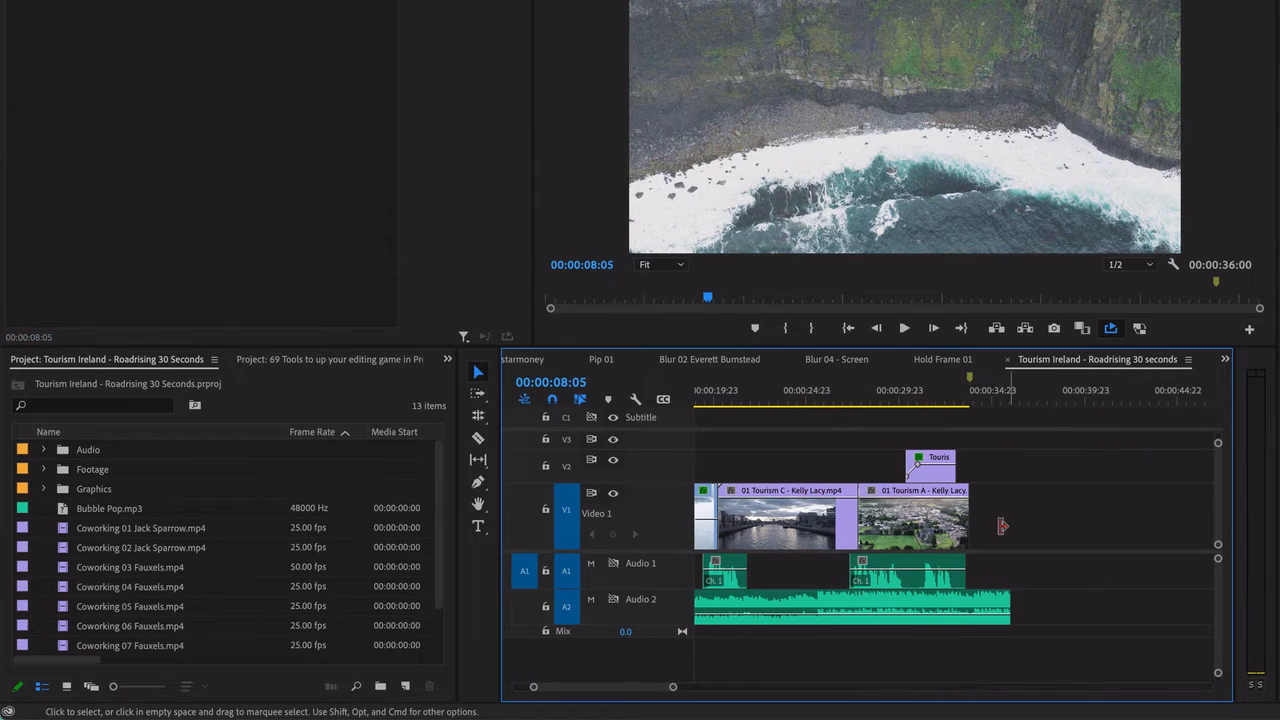
click(922, 530)
click(943, 394)
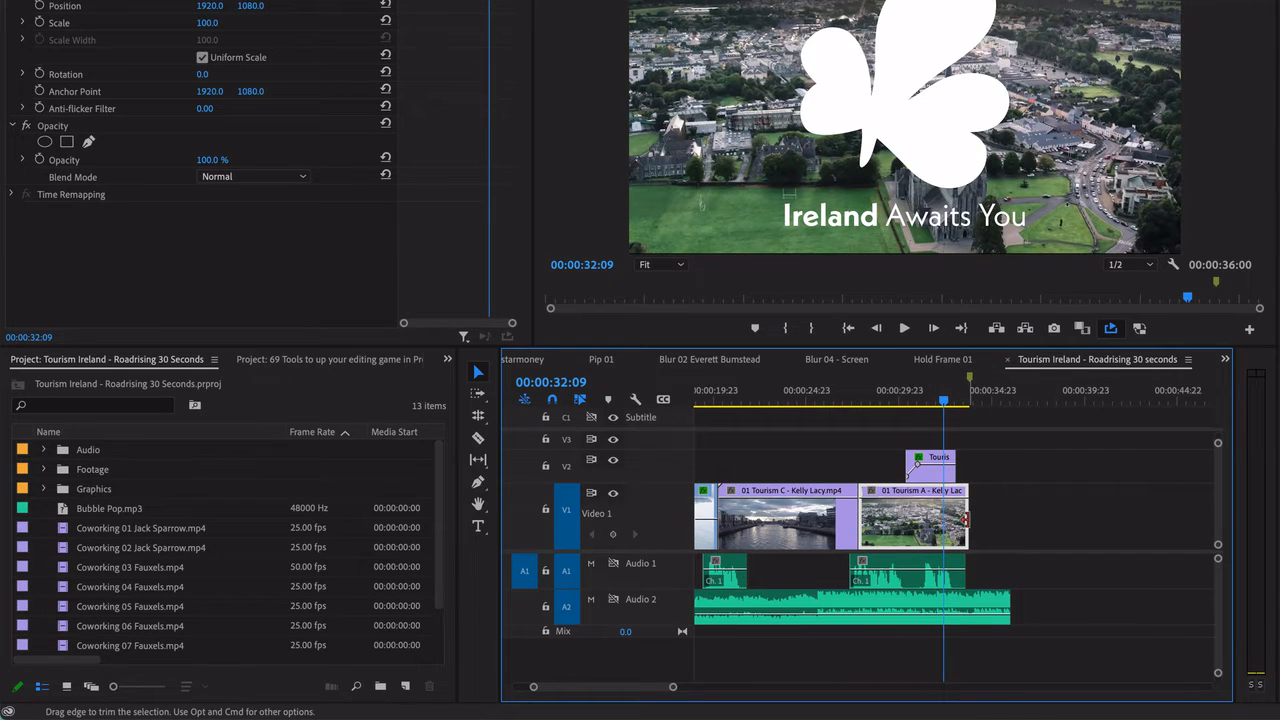
drag(968, 518, 1037, 525)
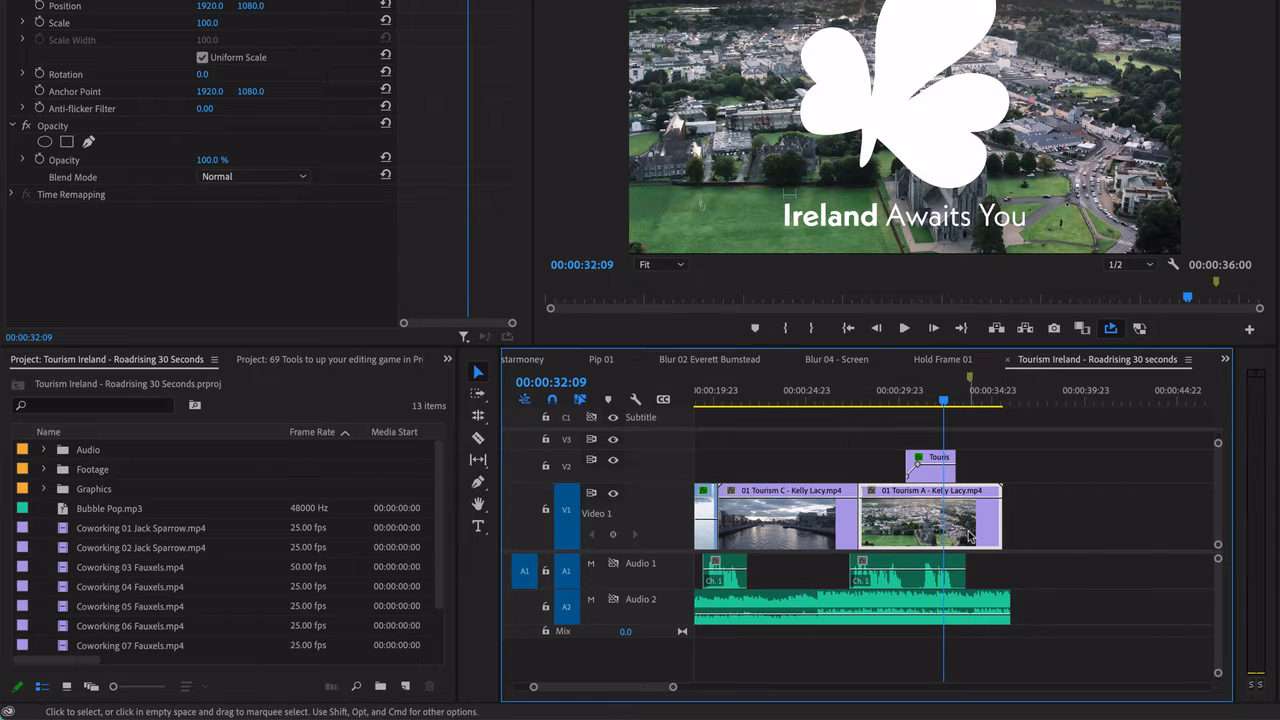
mouse_move(877, 528)
mouse_down()
mouse_move(858, 528)
mouse_move(905, 530)
mouse_move(881, 530)
mouse_up()
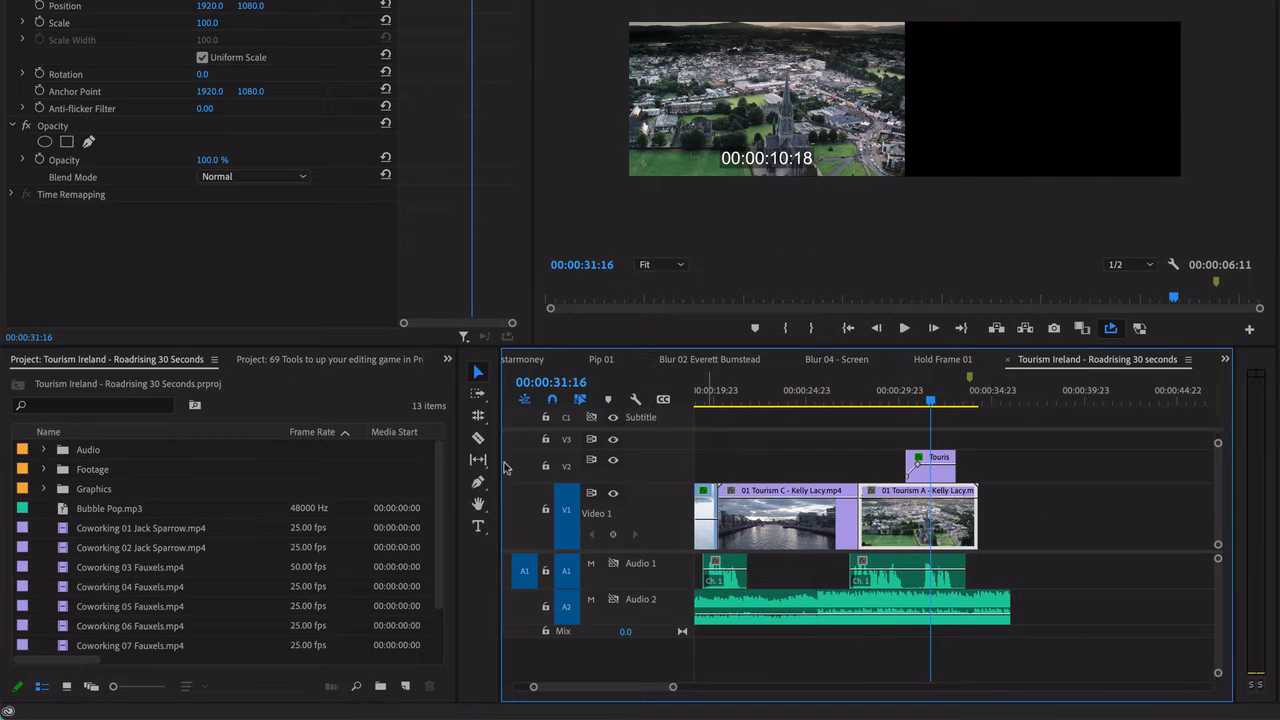
Rate-stretch the final 01 Tourism A clip to the end of the music track, for a speed of 78.68%
click(478, 396)
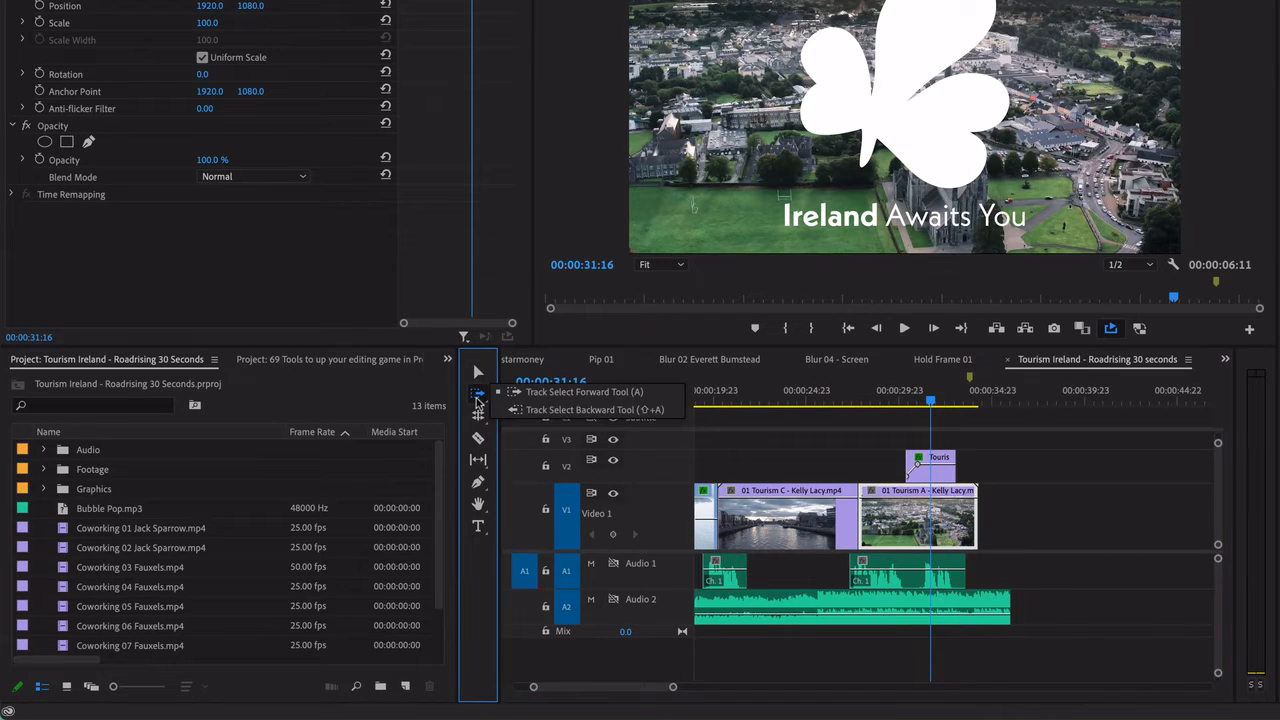
click(480, 420)
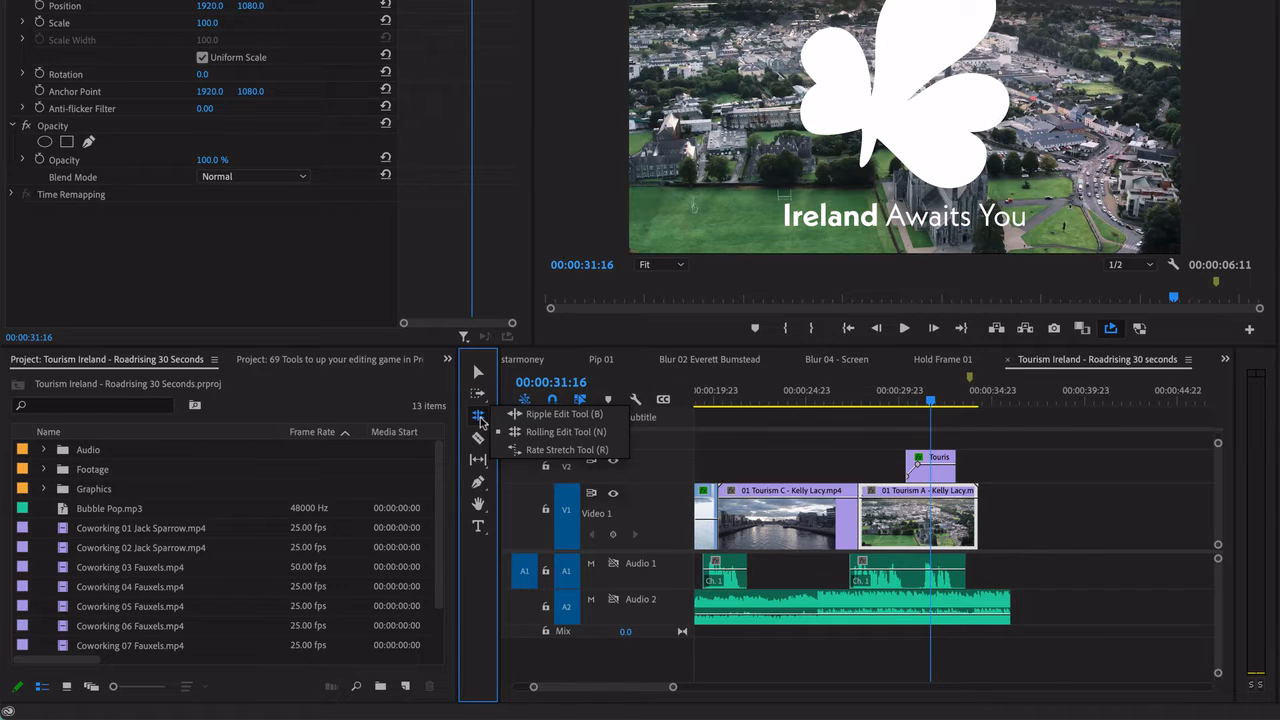
click(566, 450)
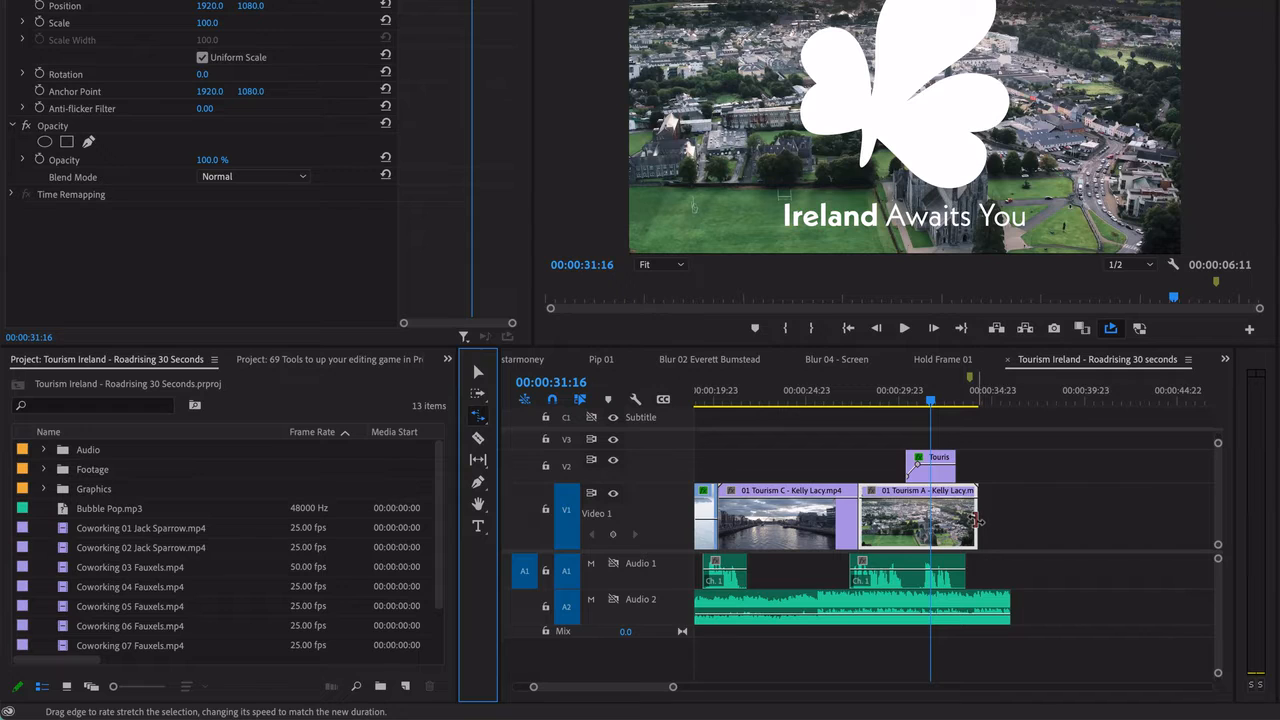
drag(978, 520, 1008, 520)
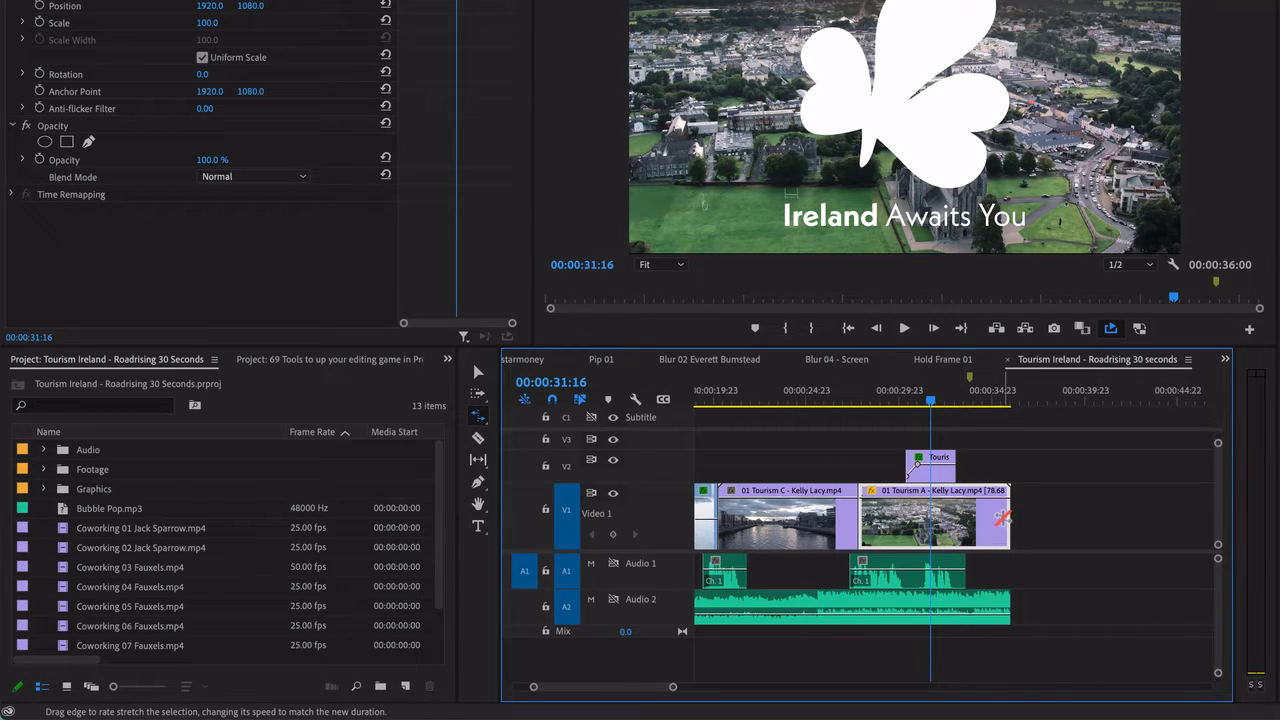
key(v)
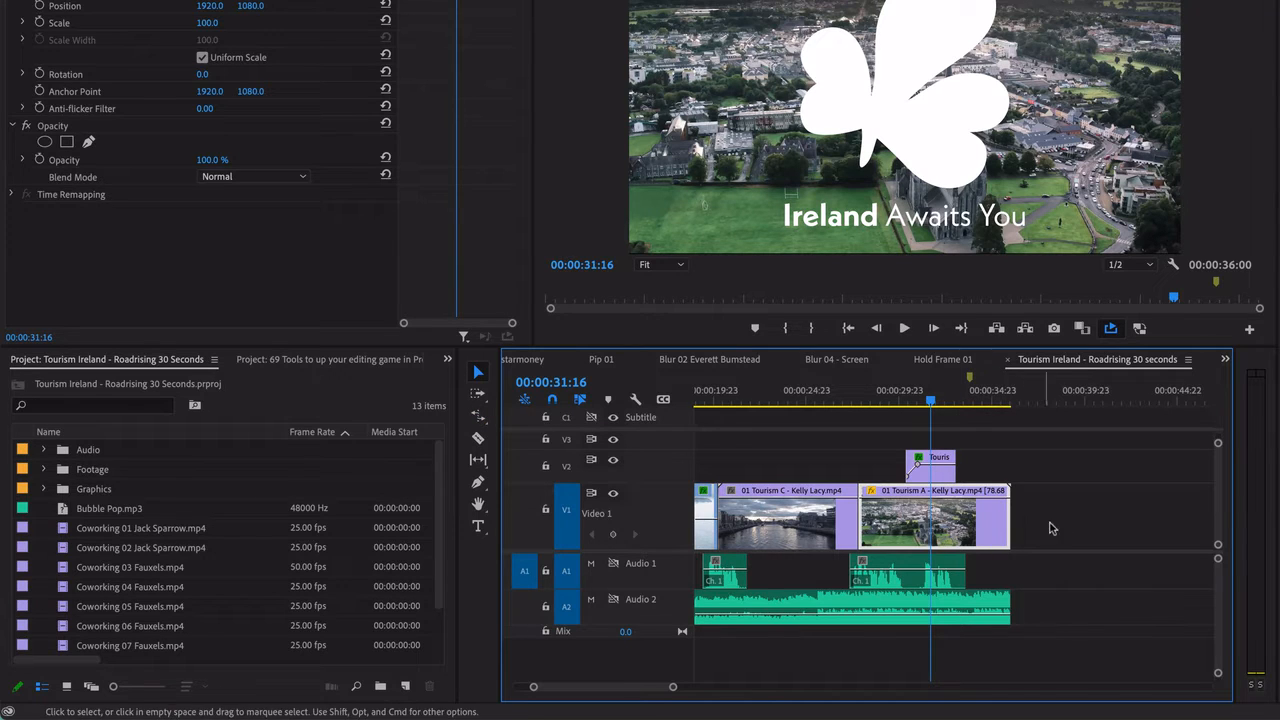
Set the final 01 Tourism A clip's time interpolation to Optical Flow in its speed and duration settings
right_click(969, 527)
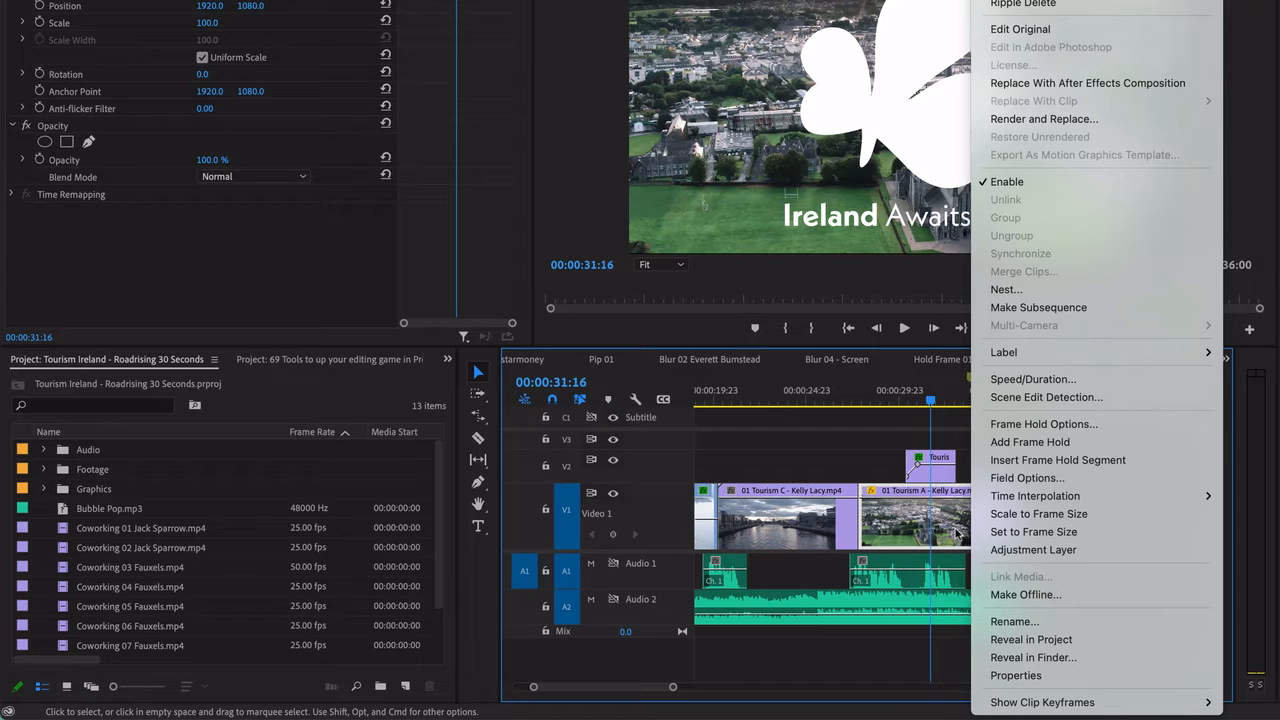
click(1030, 380)
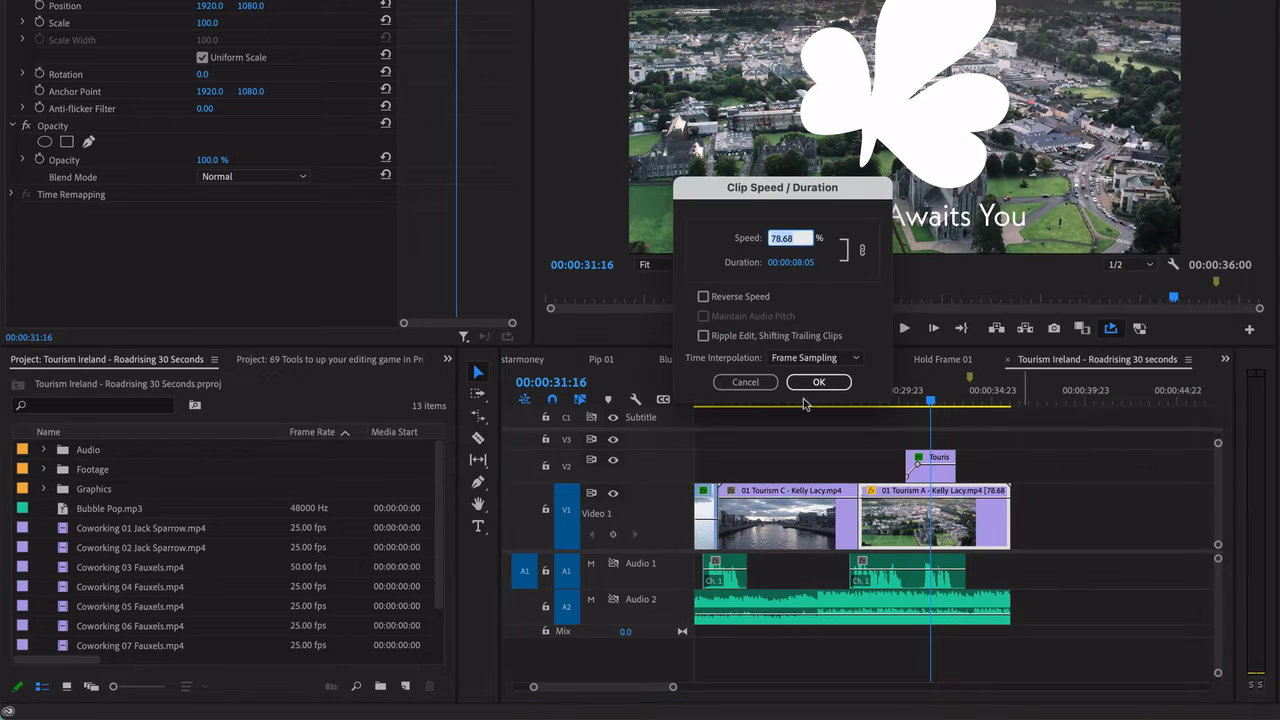
click(804, 358)
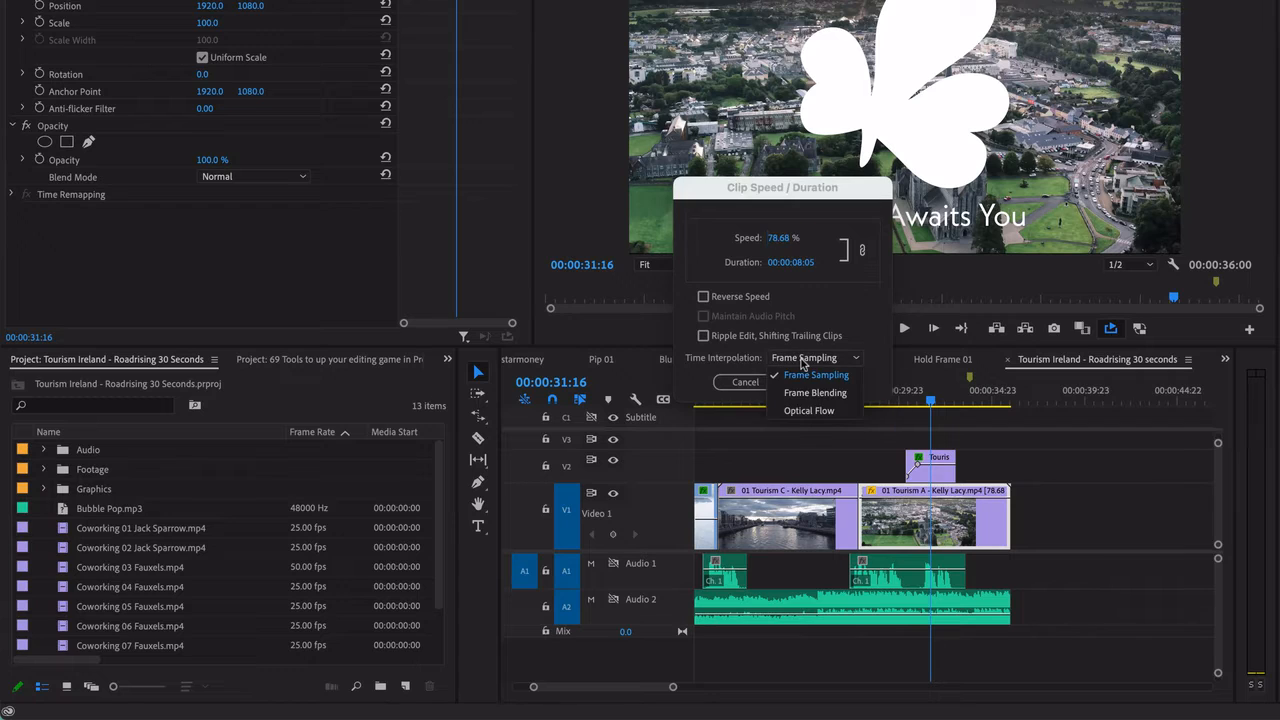
click(808, 410)
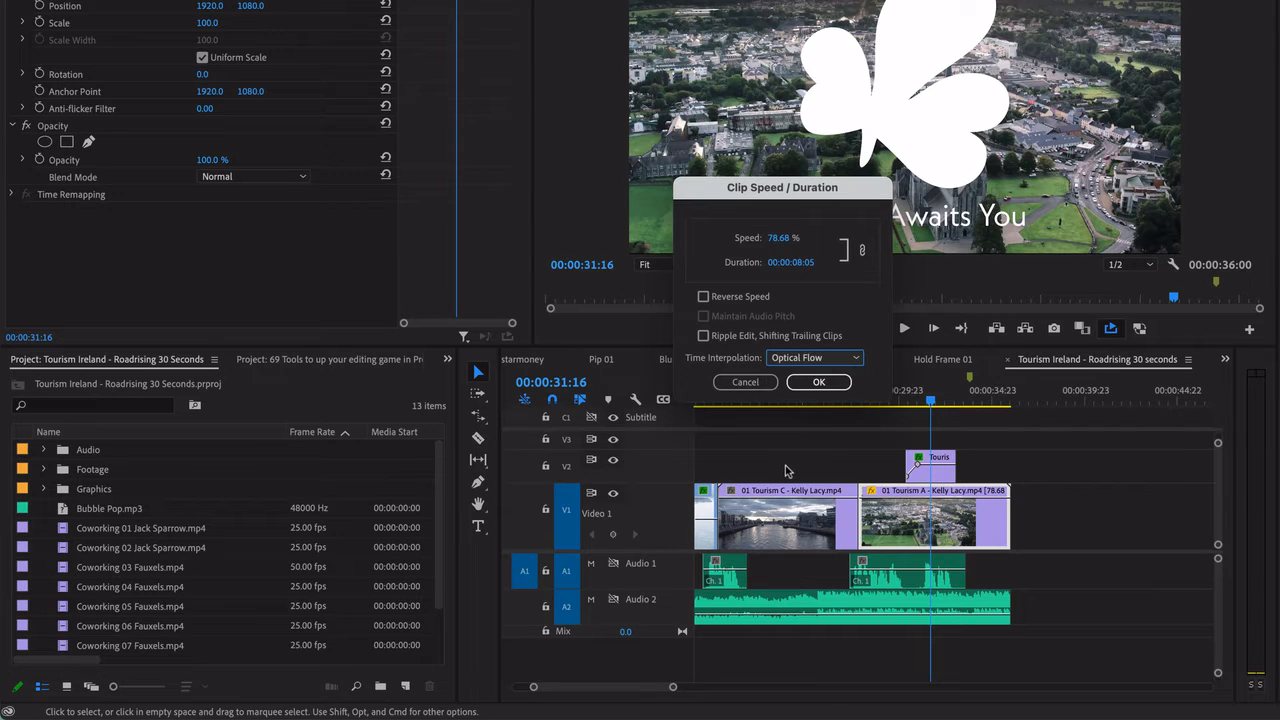
click(818, 382)
Mute Audio 1 and Audio 2, and play through the rate-stretched 01 Tourism A clip
click(952, 408)
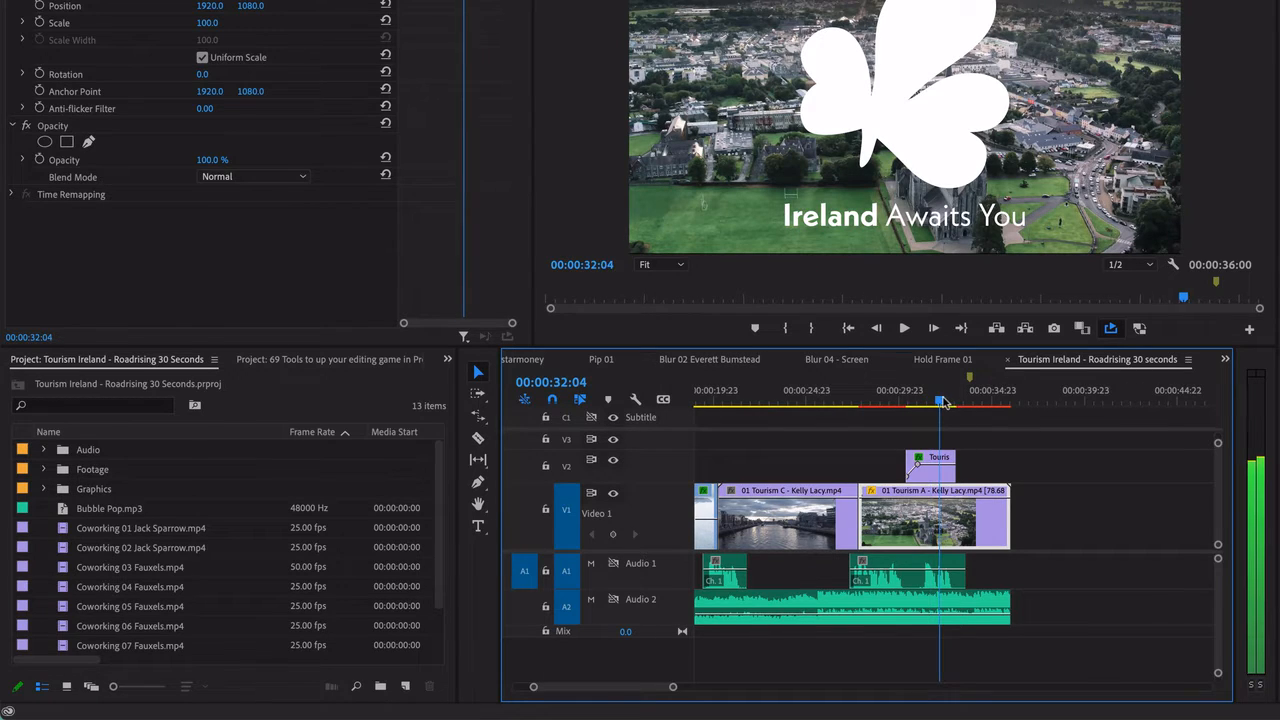
click(592, 564)
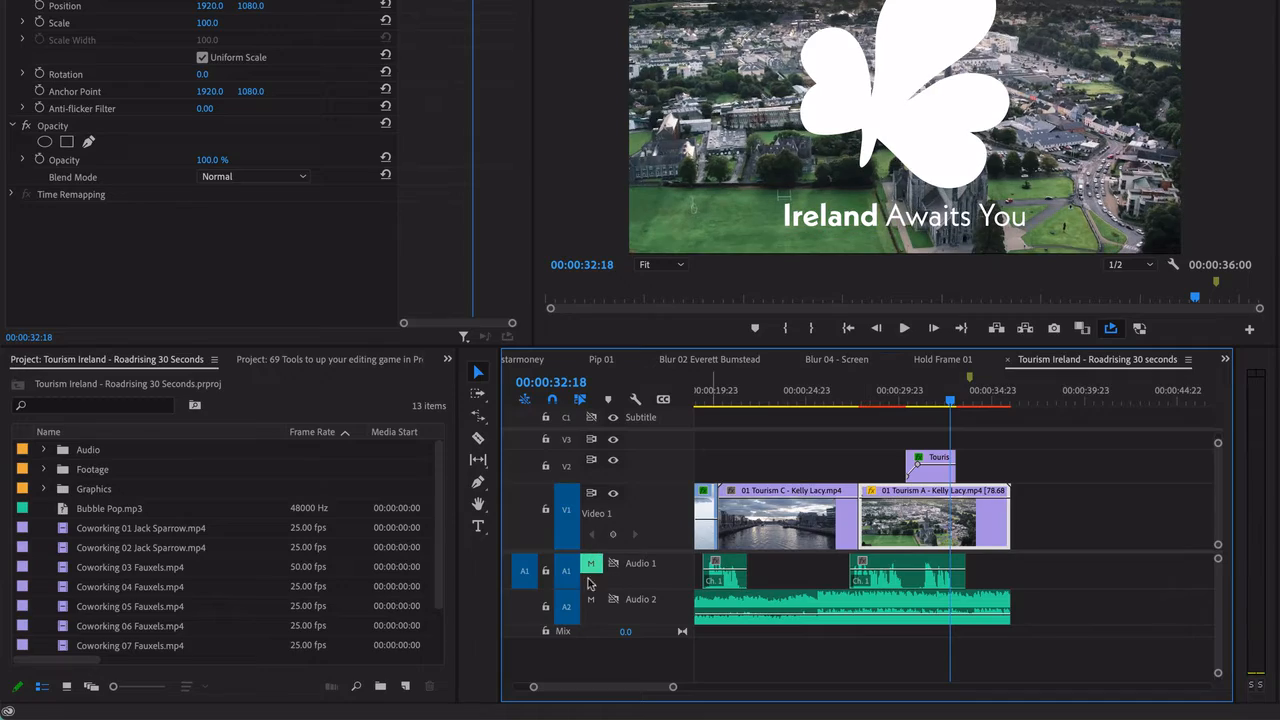
click(591, 600)
key(space)
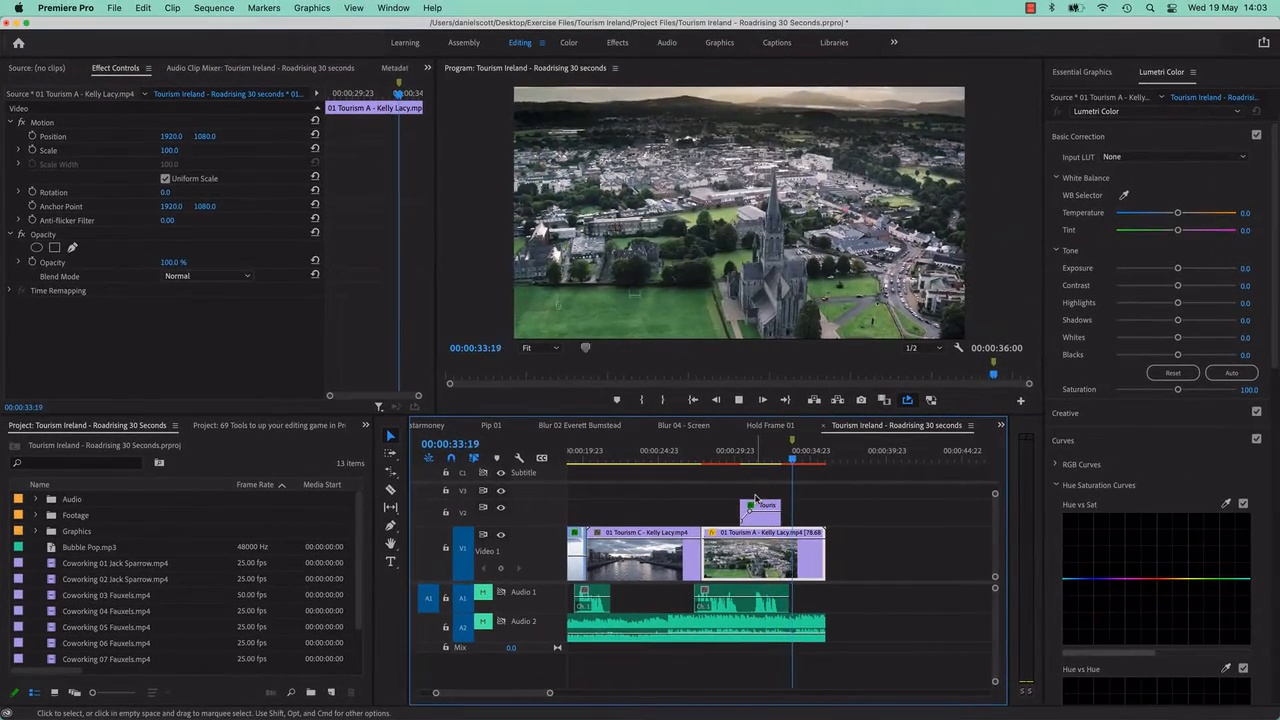
key(space)
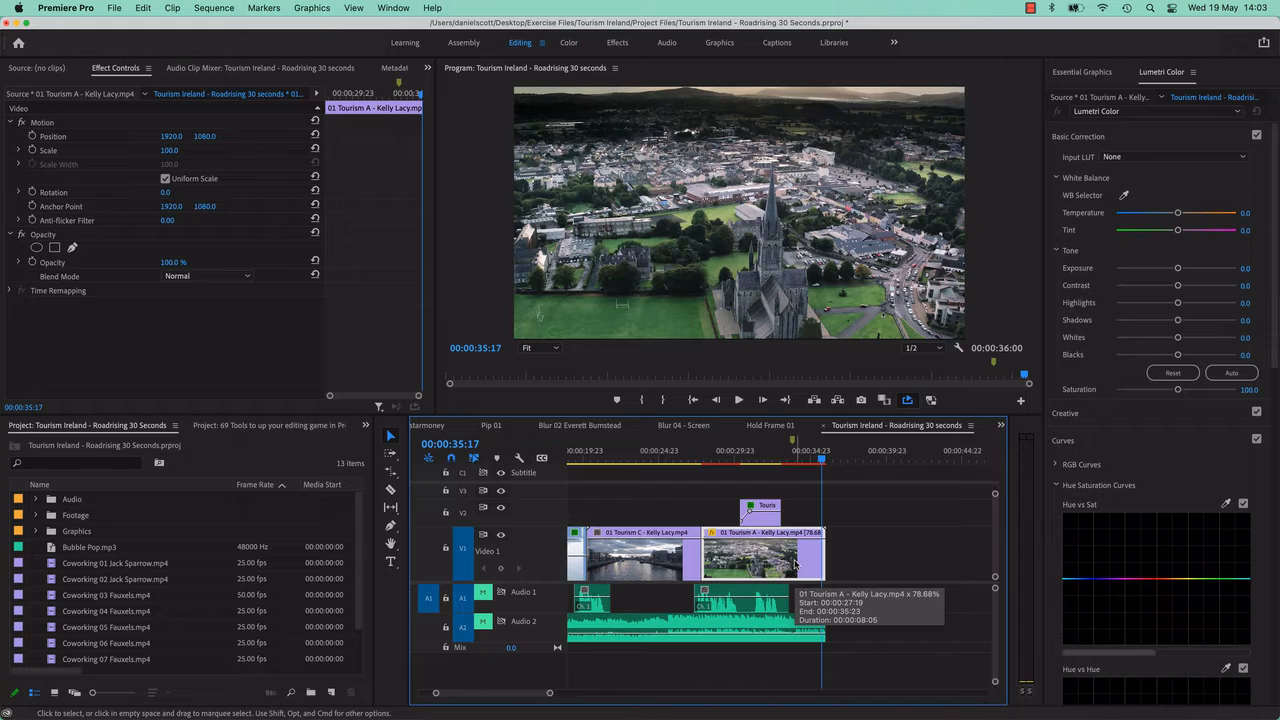
click(760, 459)
click(771, 517)
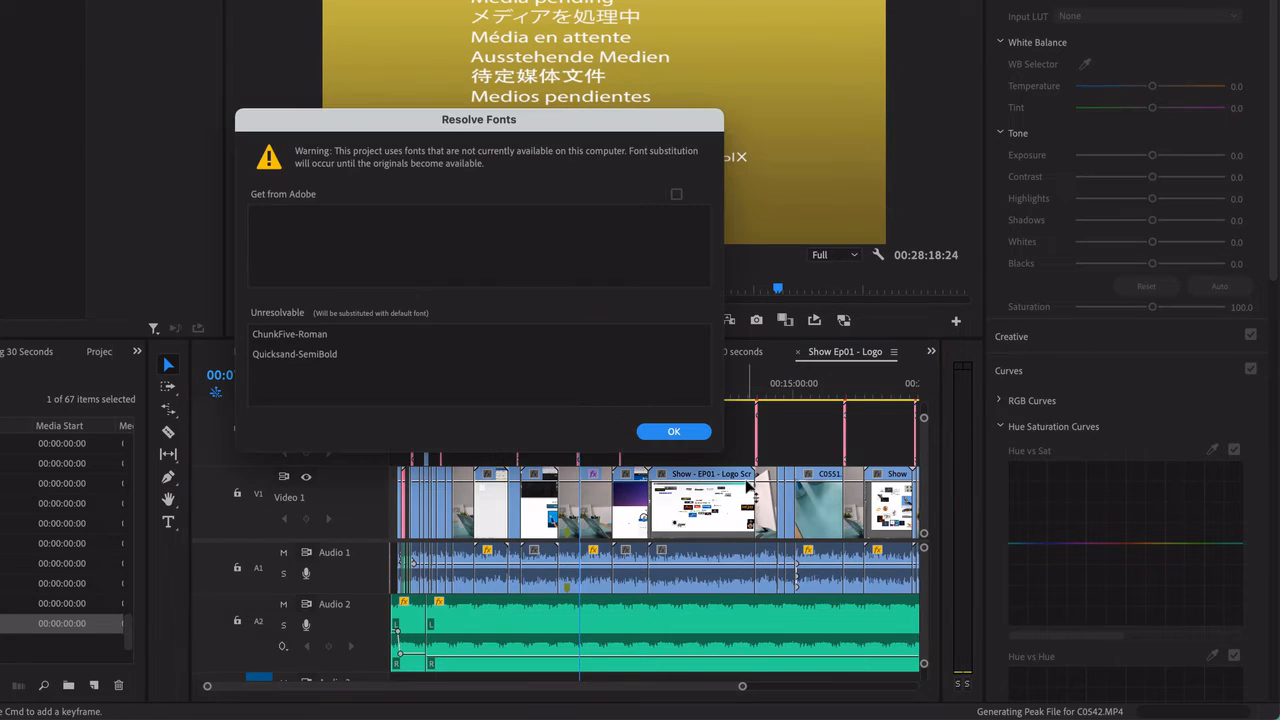
Accept the missing-font substitution for Show Ep01 - Logo and place the playhead at 00:09:38:20, where the large Show - EP01 clip starts
click(668, 432)
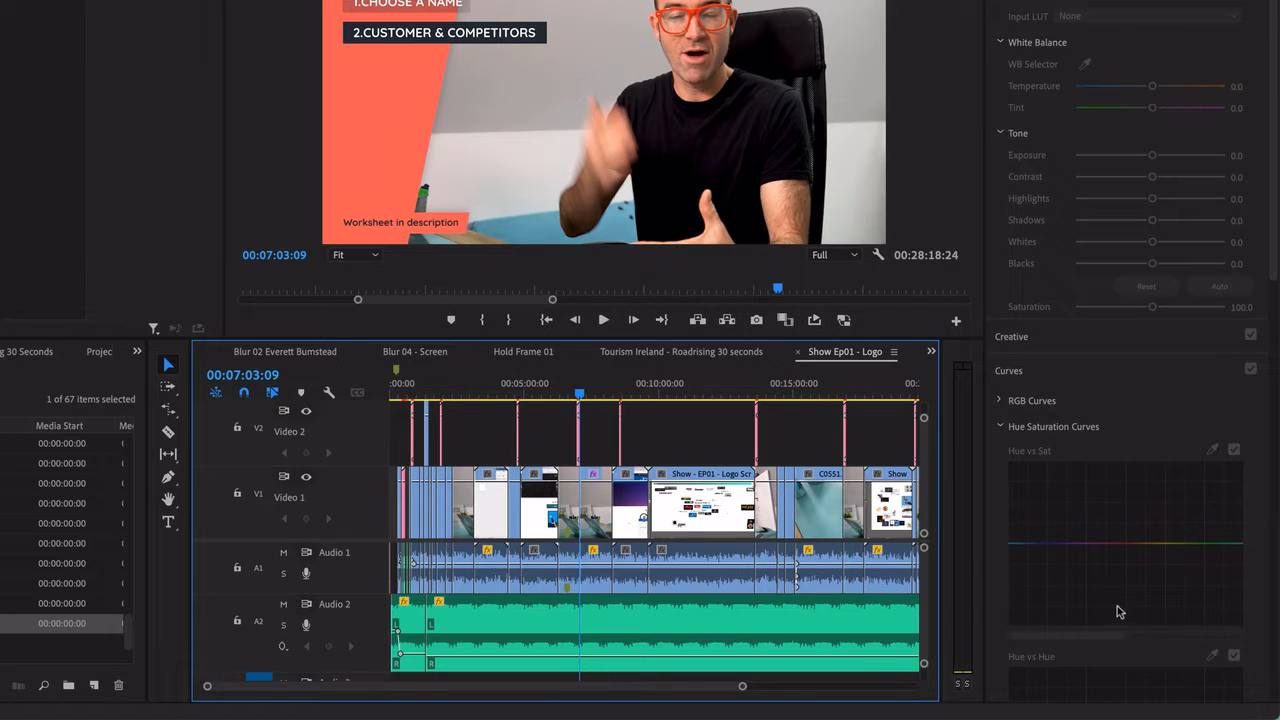
key(ctrl+s)
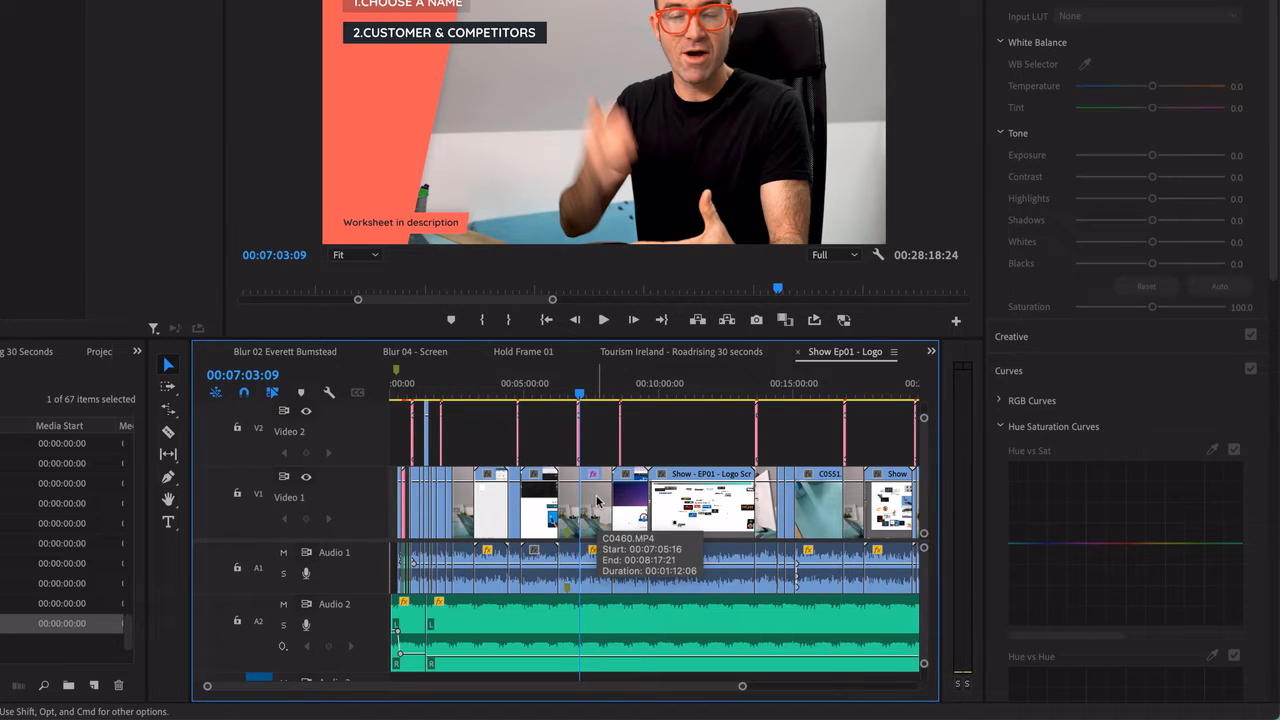
click(594, 621)
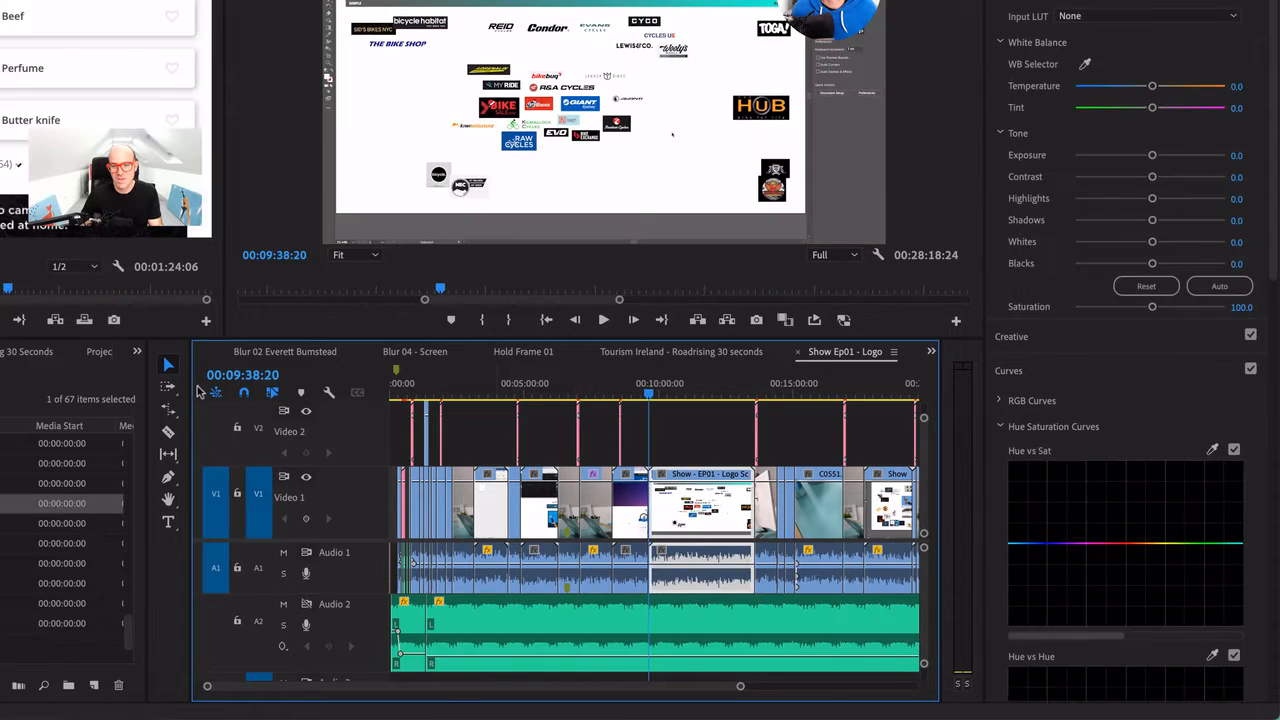
Use Track Select Forward from the Show - EP01 clip at 00:09:38:20, shift the selected clips later, and undo the move
click(170, 394)
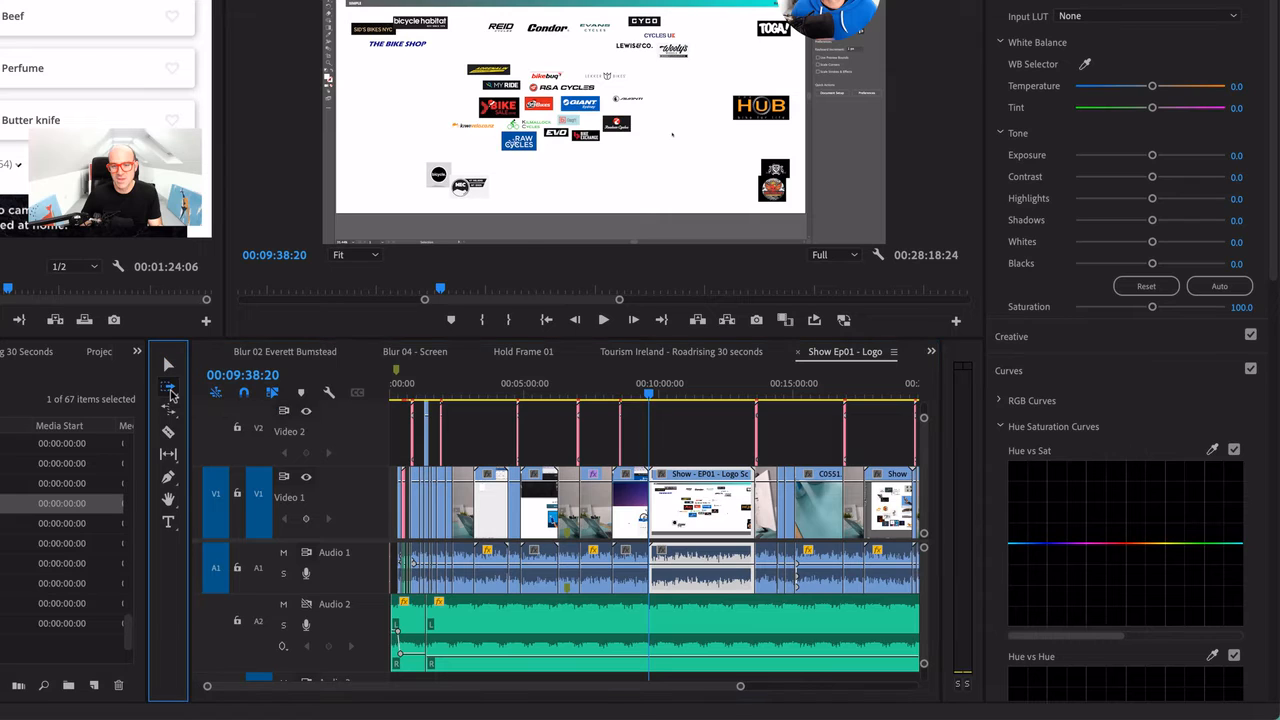
click(171, 395)
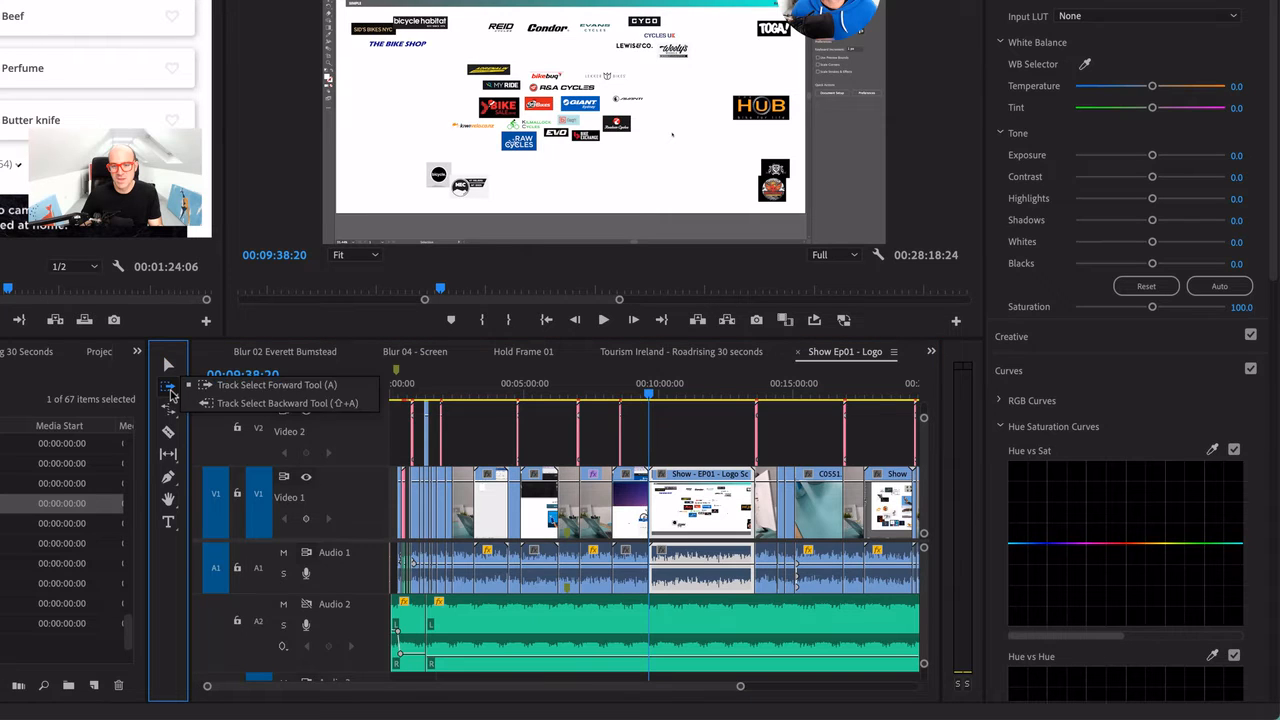
click(252, 391)
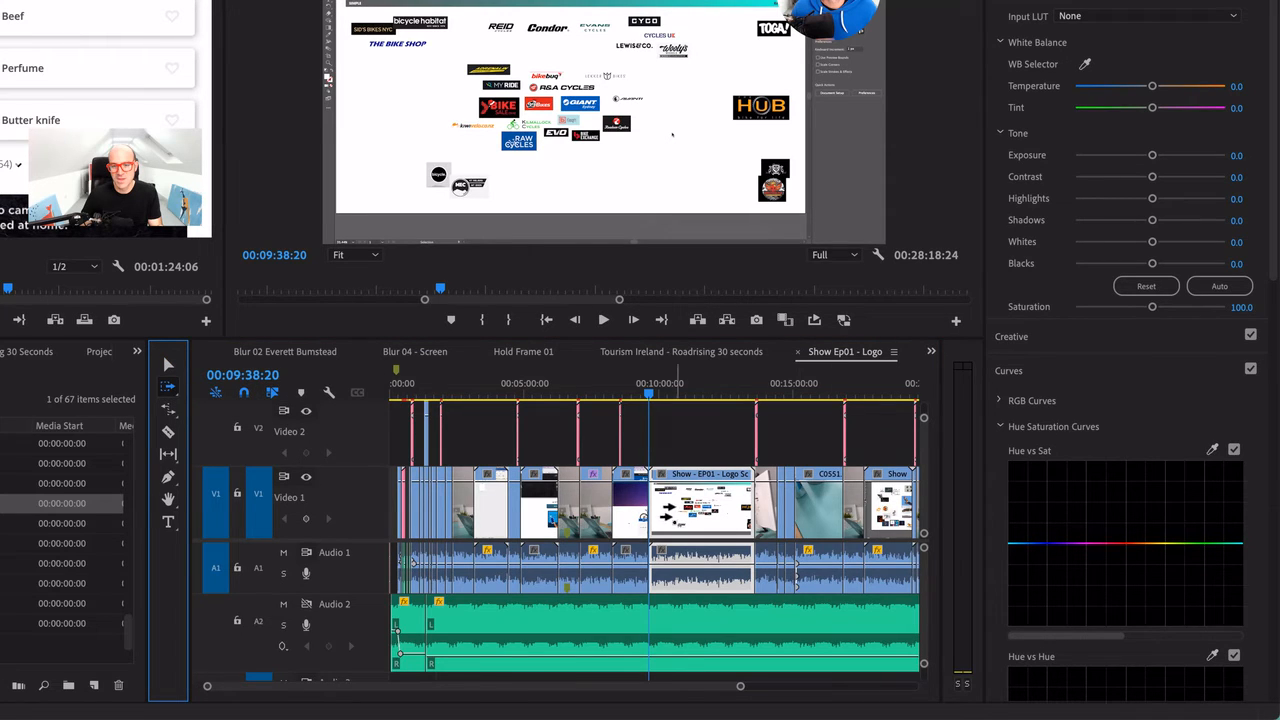
click(665, 512)
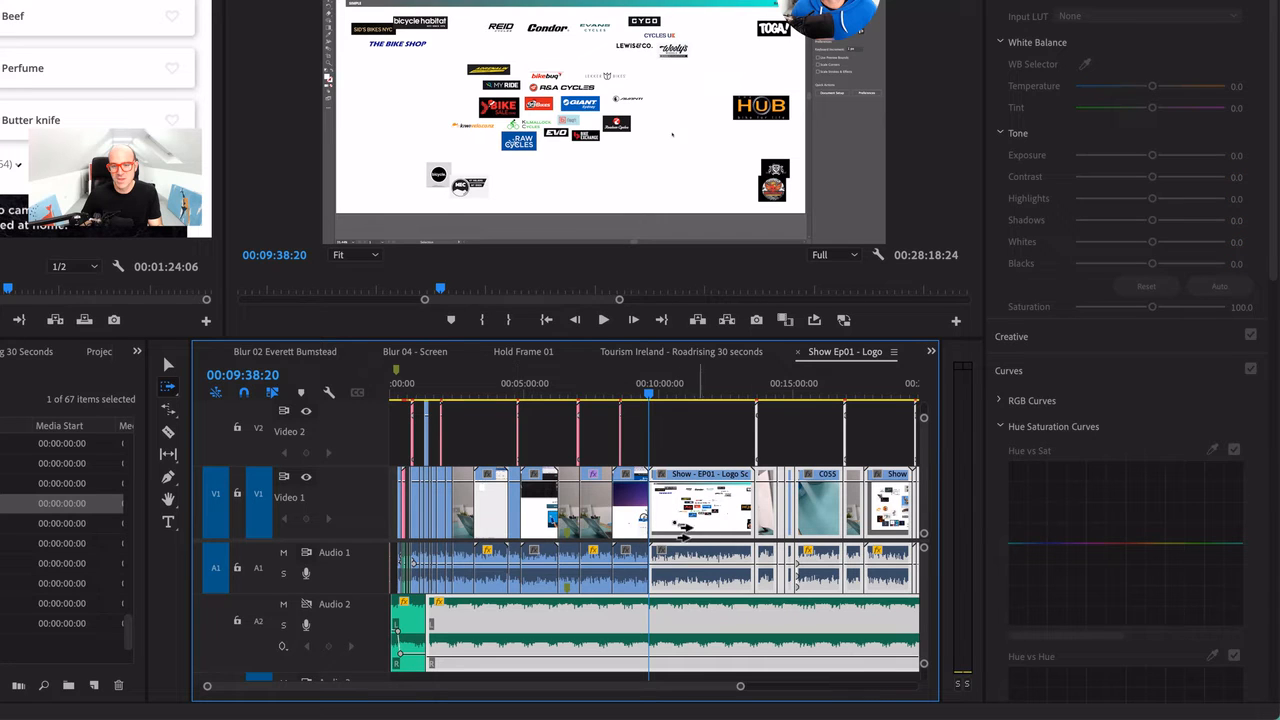
key(v)
drag(684, 525, 715, 526)
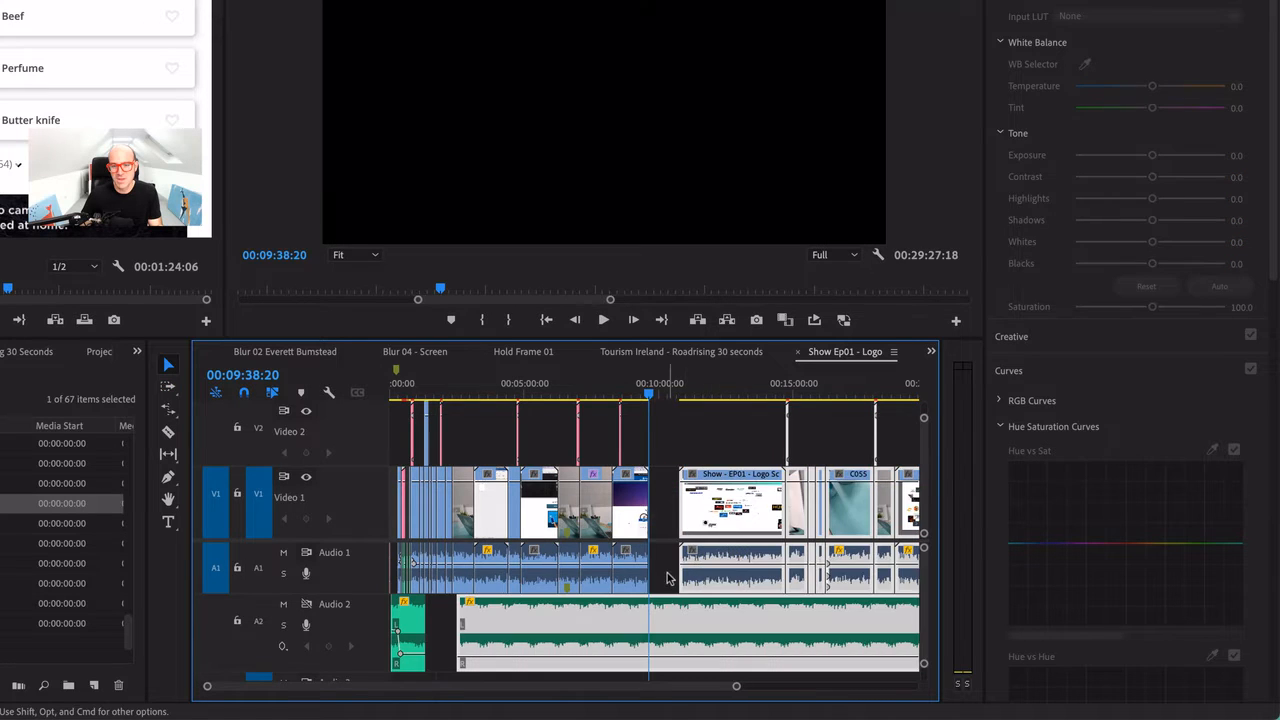
key(super+z)
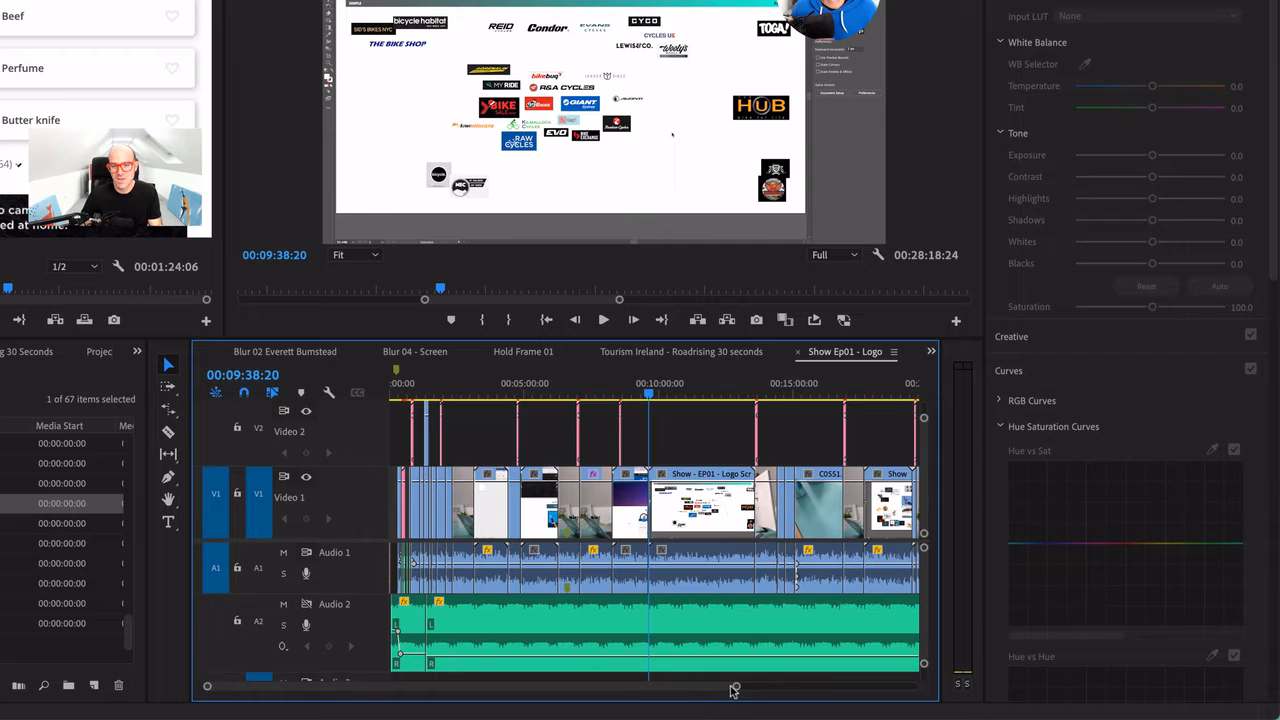
Marquee-select the later clips on V2, V1 and A1 through the sequence's end, and switch to the Track Select Forward tool
drag(733, 689, 869, 689)
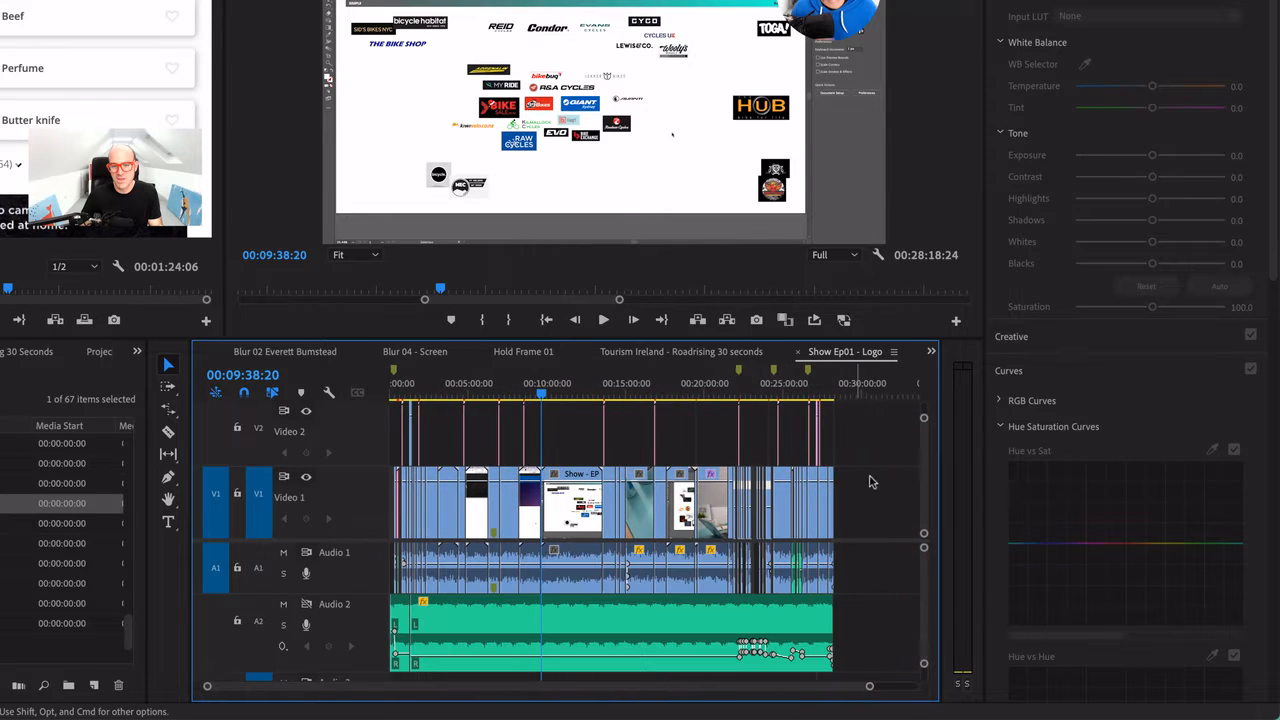
drag(908, 412, 500, 588)
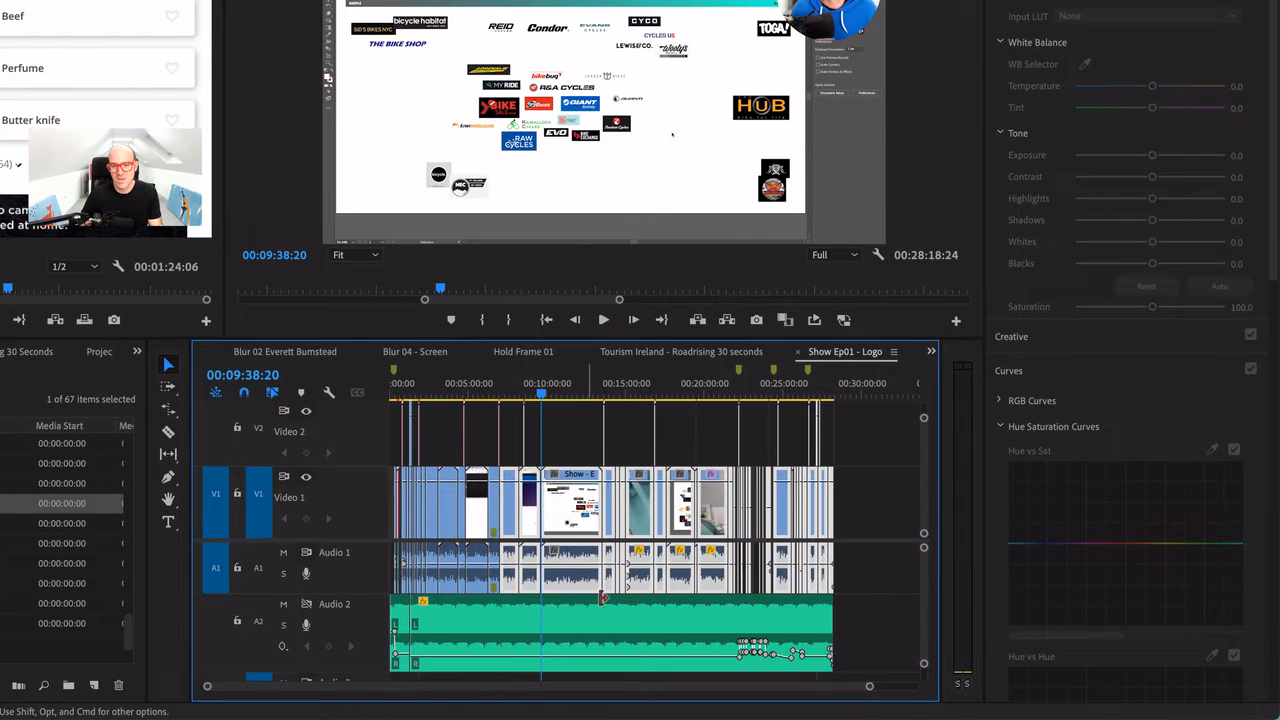
mouse_move(923, 504)
mouse_down()
mouse_move(923, 468)
mouse_move(923, 505)
mouse_up()
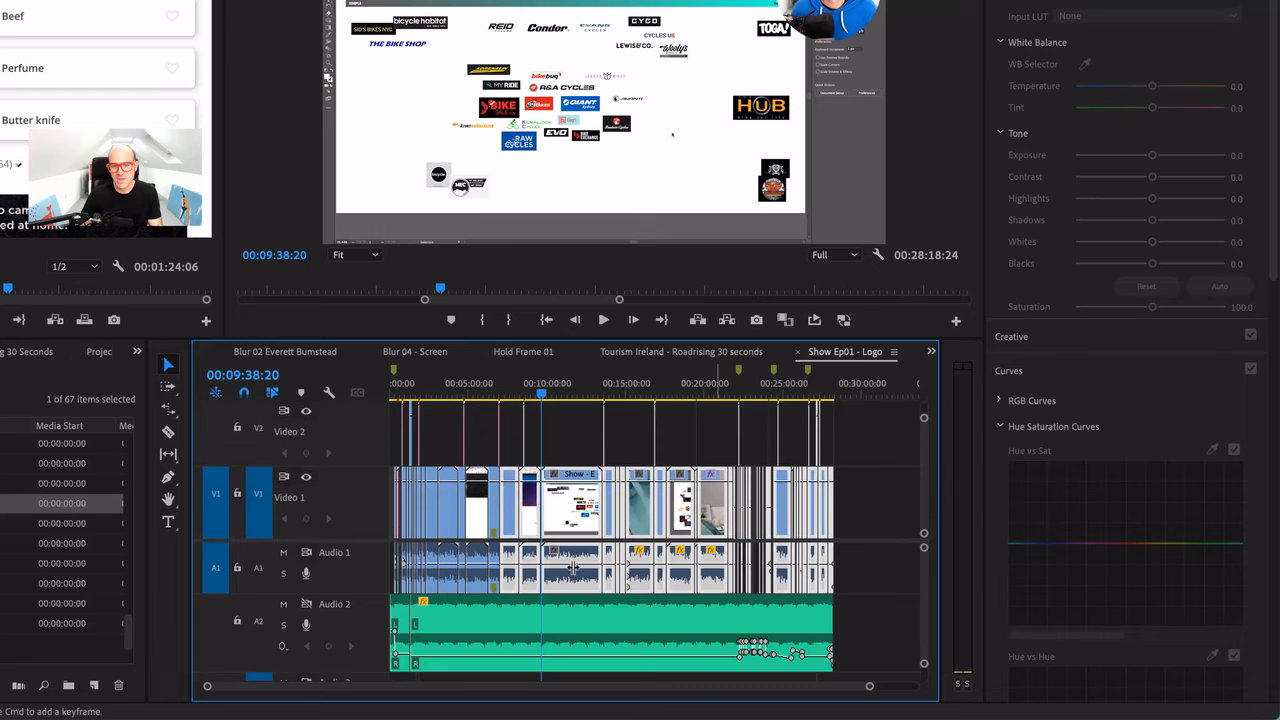
key(a)
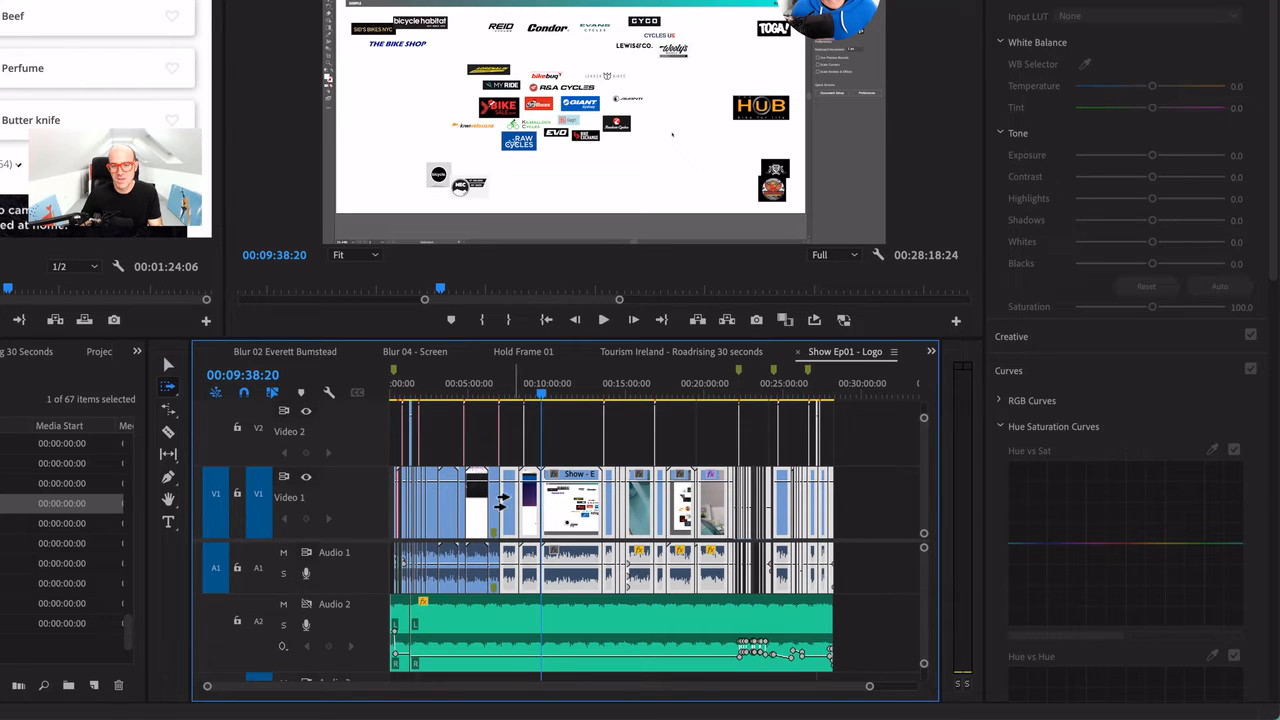
Lock Audio 2 and use Track Select Forward to select every clip on the other tracks from the one at 00:01:46:19
click(474, 503)
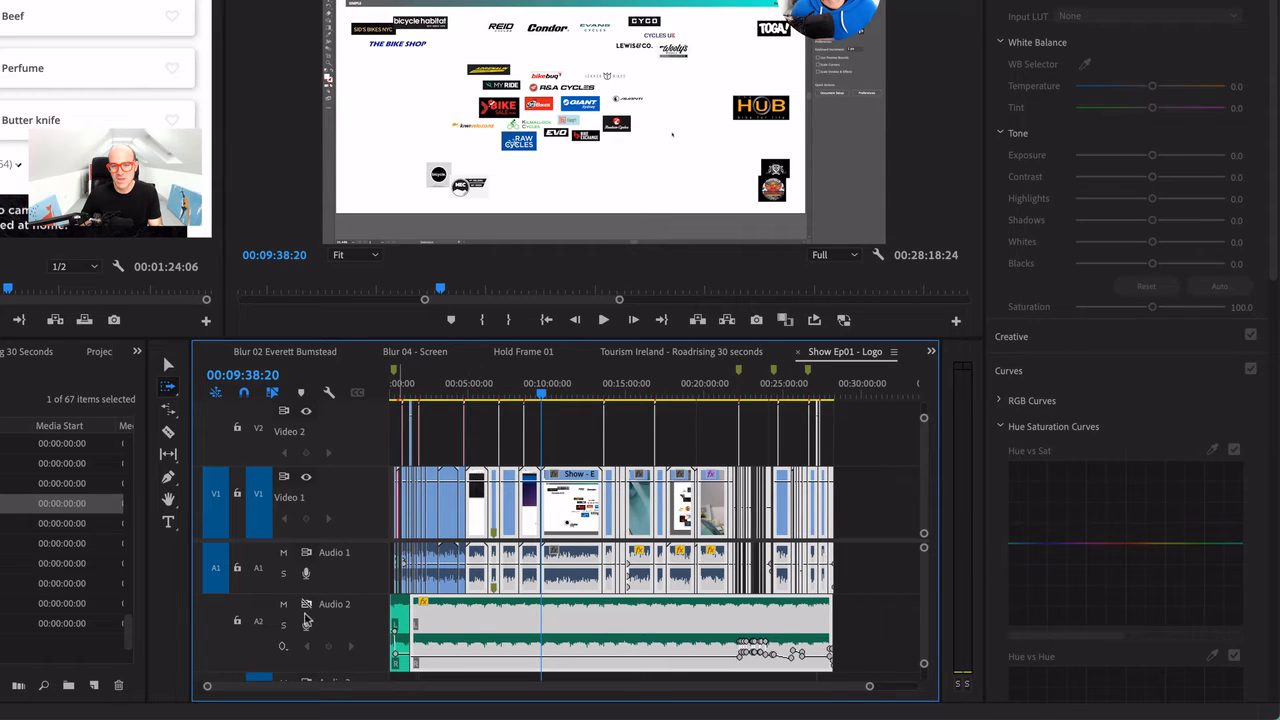
click(239, 622)
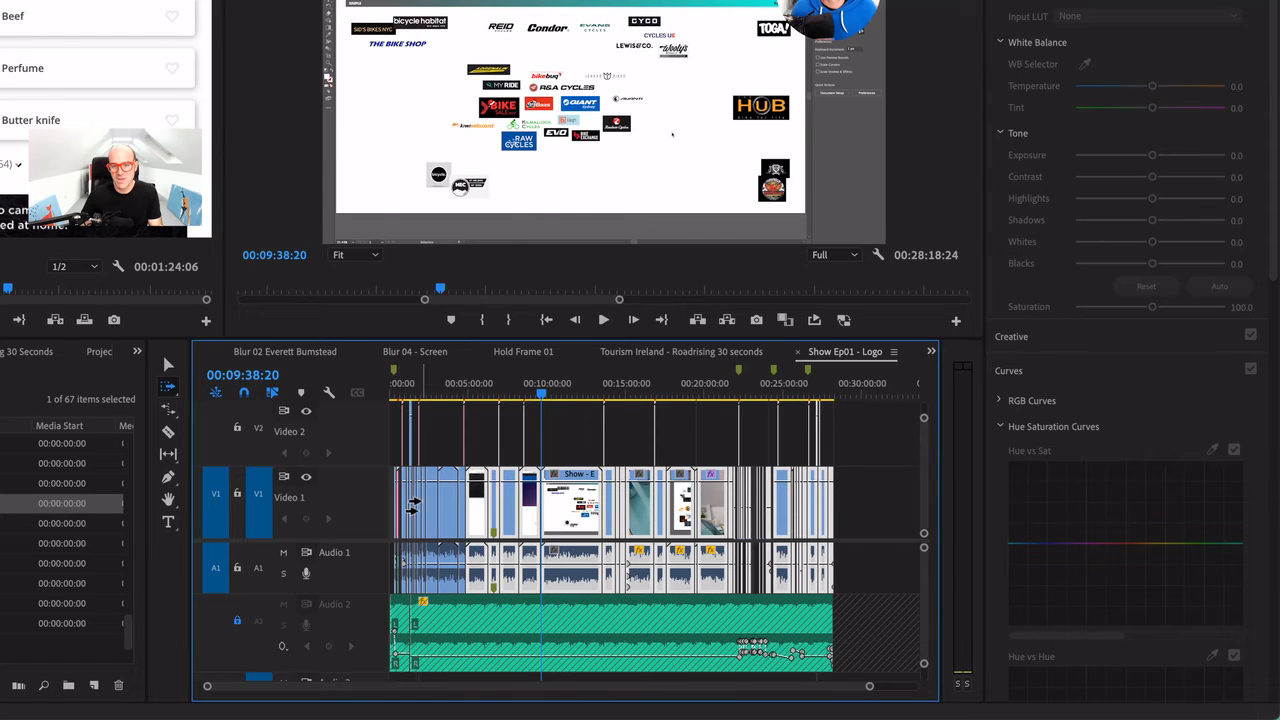
click(411, 501)
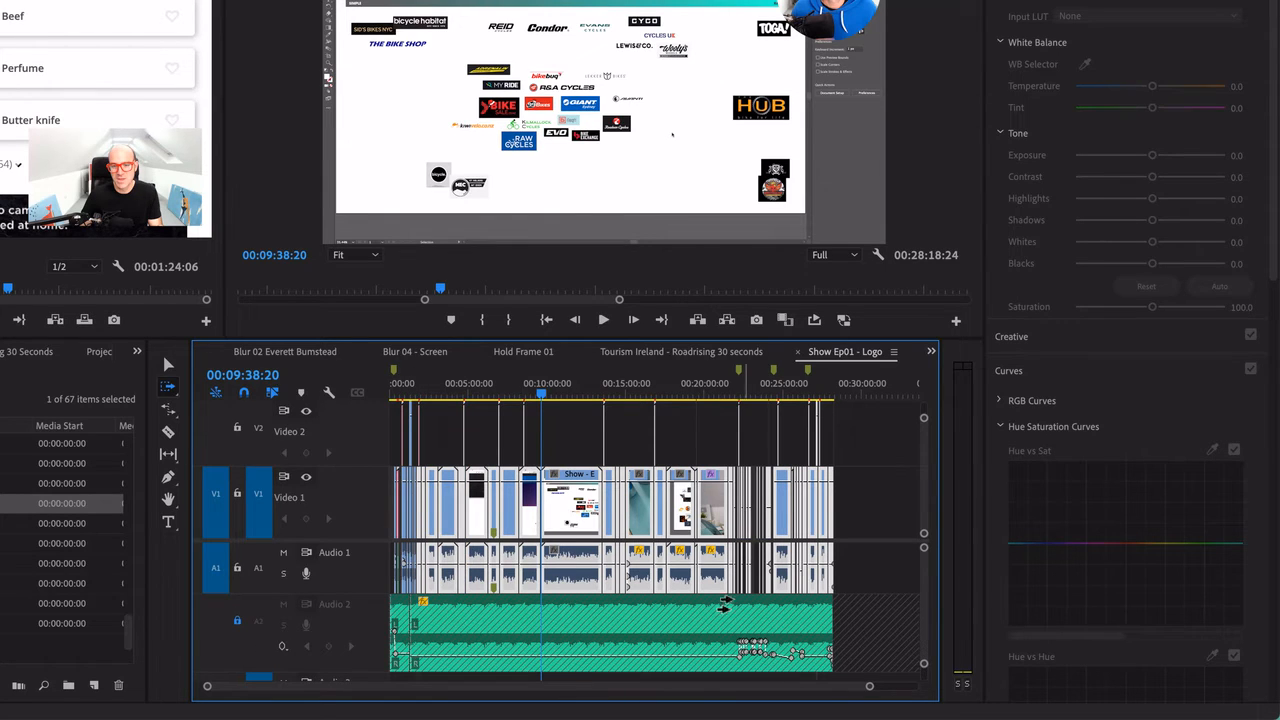
Shift the selected clips later with the Selection tool, opening a gap of about 1 minute 47 seconds on the unlocked tracks
key(v)
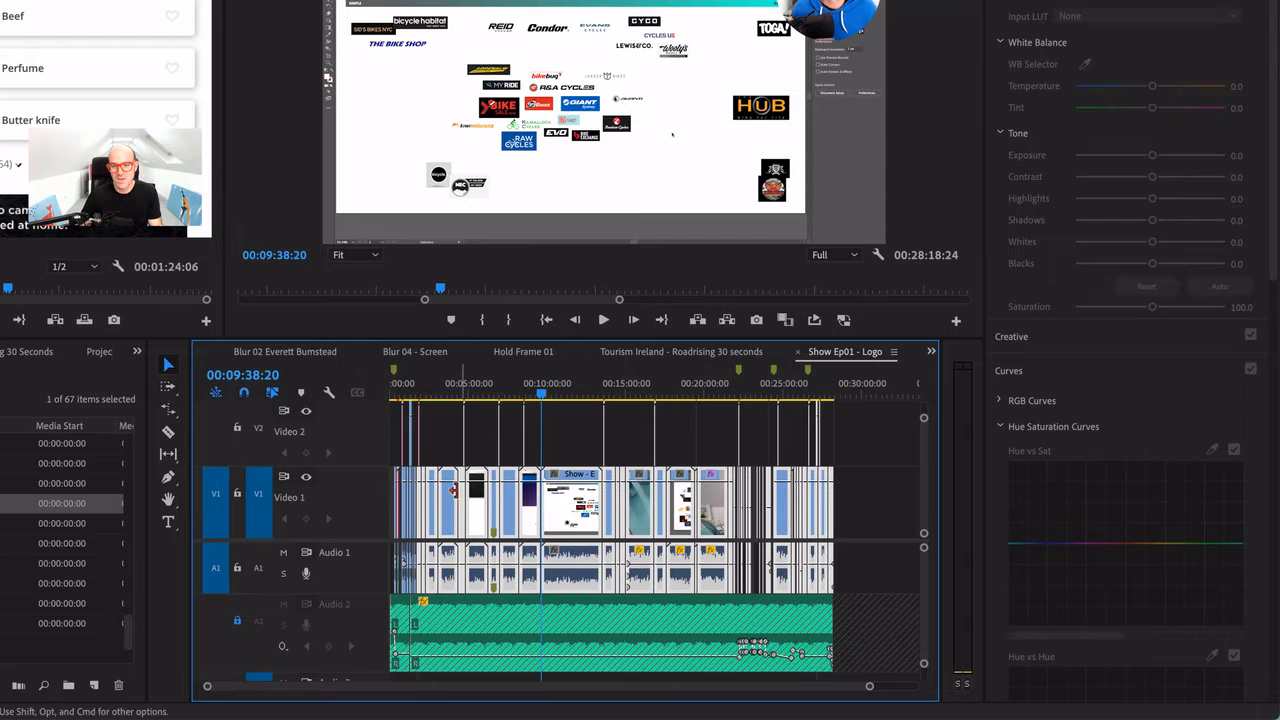
drag(454, 509, 460, 510)
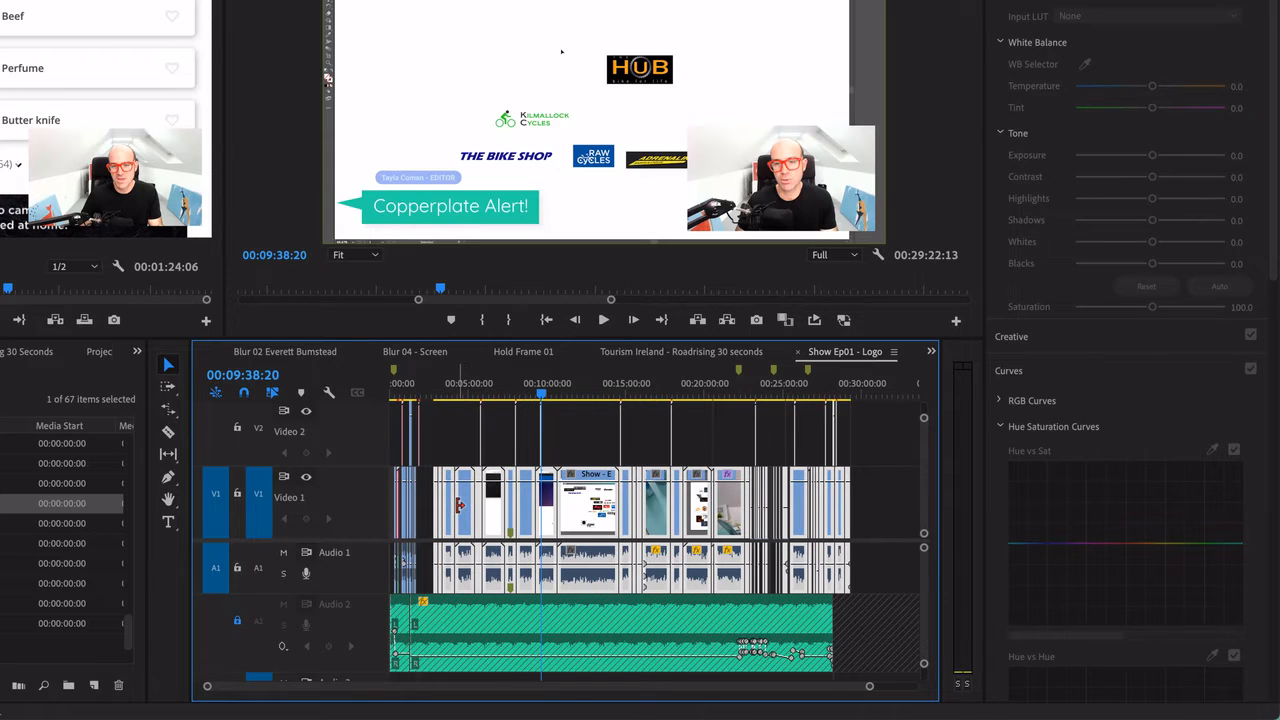
key(=)
key(=)
key(=)
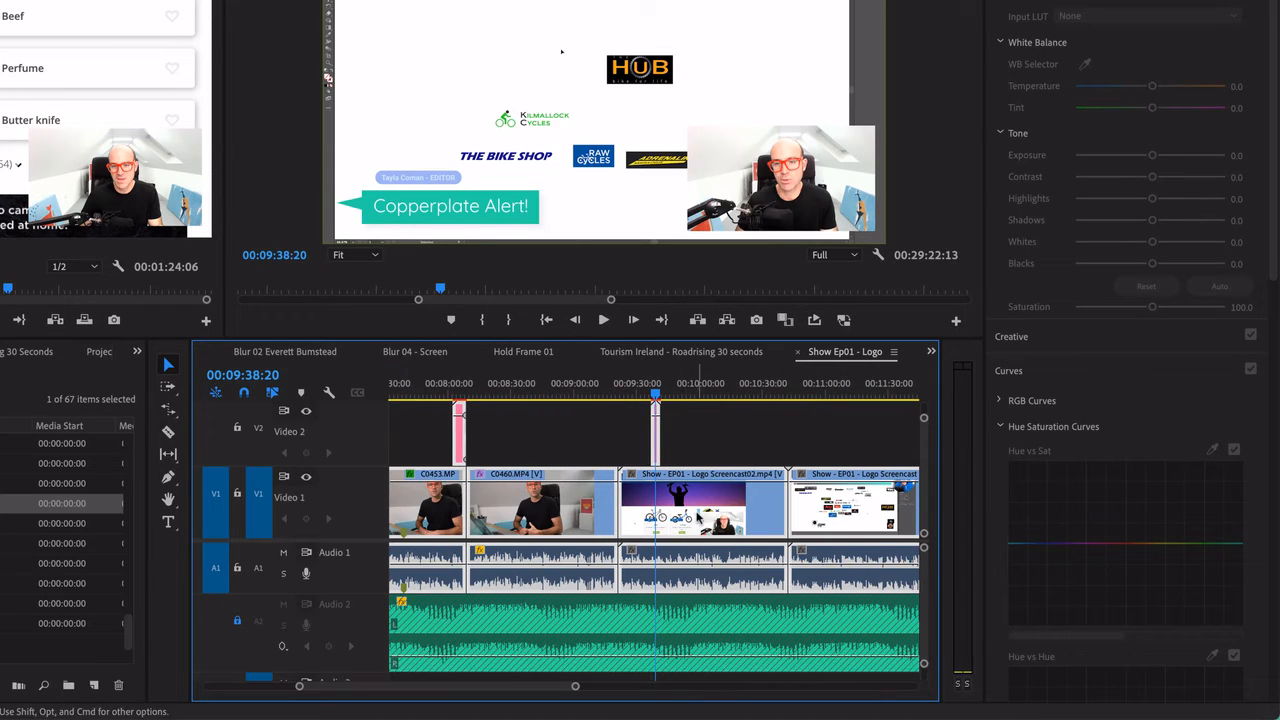
drag(698, 518, 790, 519)
scroll(562, 570, right, 3)
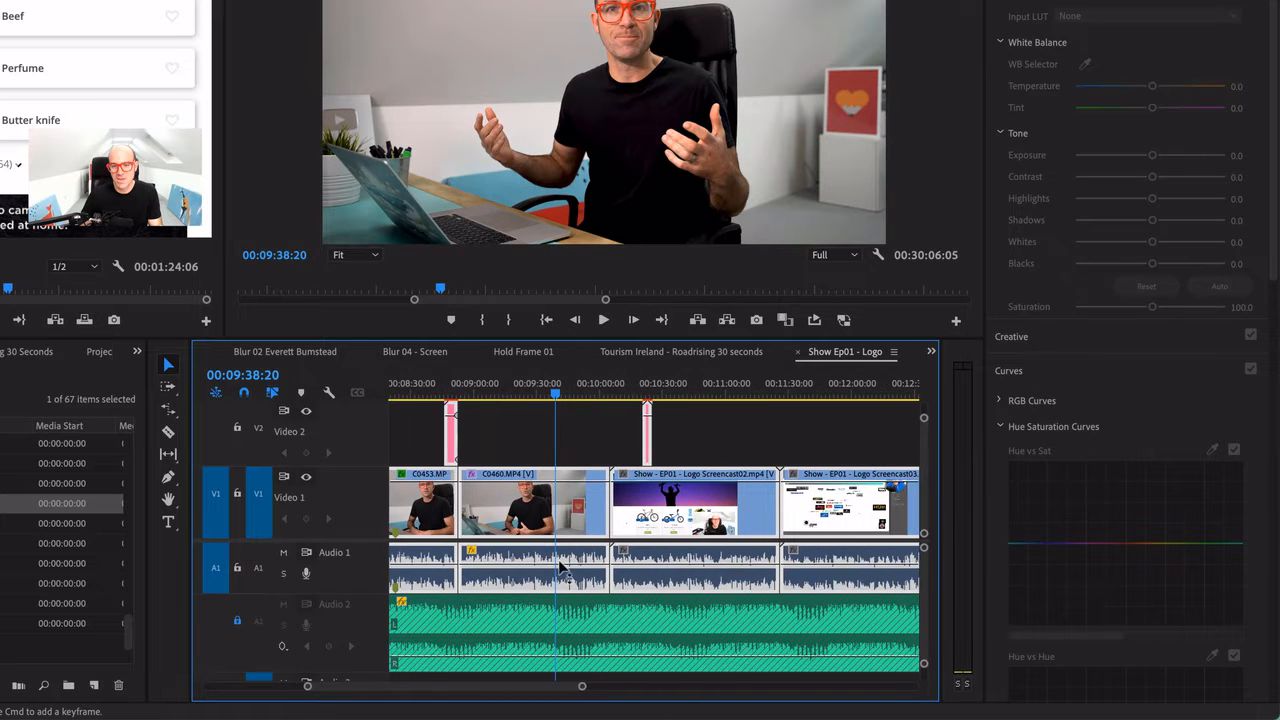
Select the empty gap on Video 1 after 00:01:46:19 and ripple delete it
scroll(562, 570, left, 10)
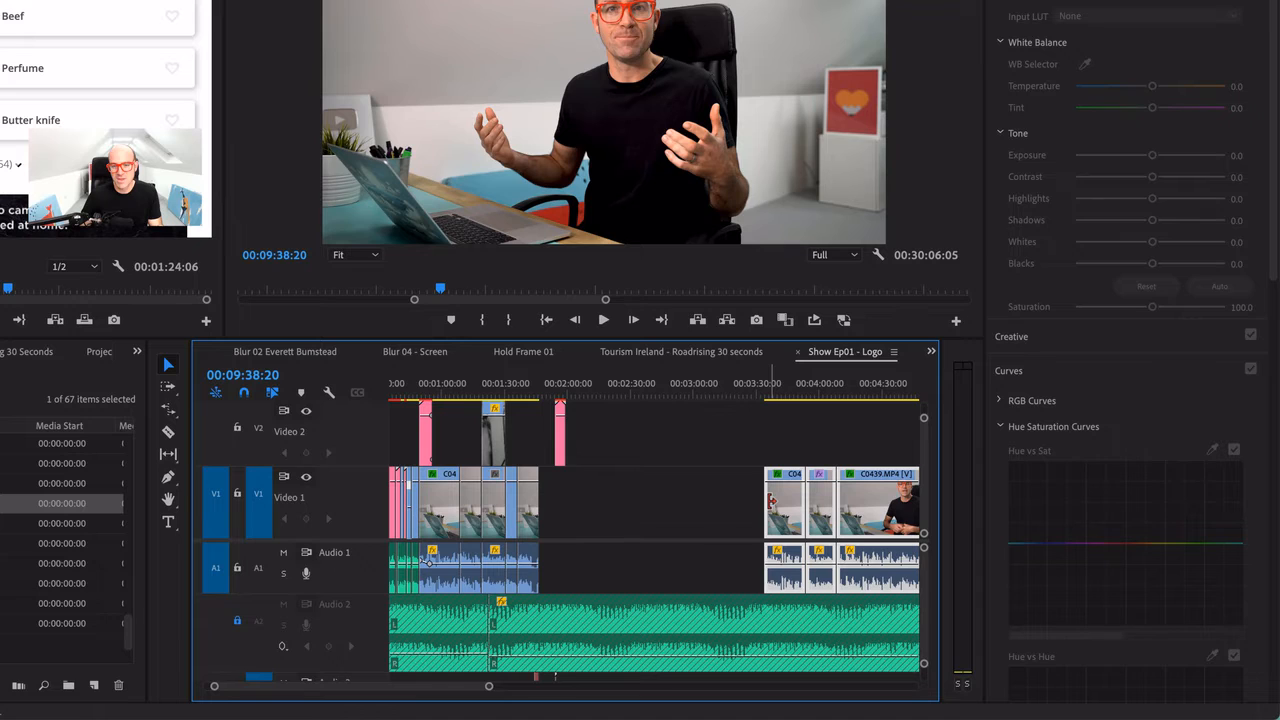
key(super+a)
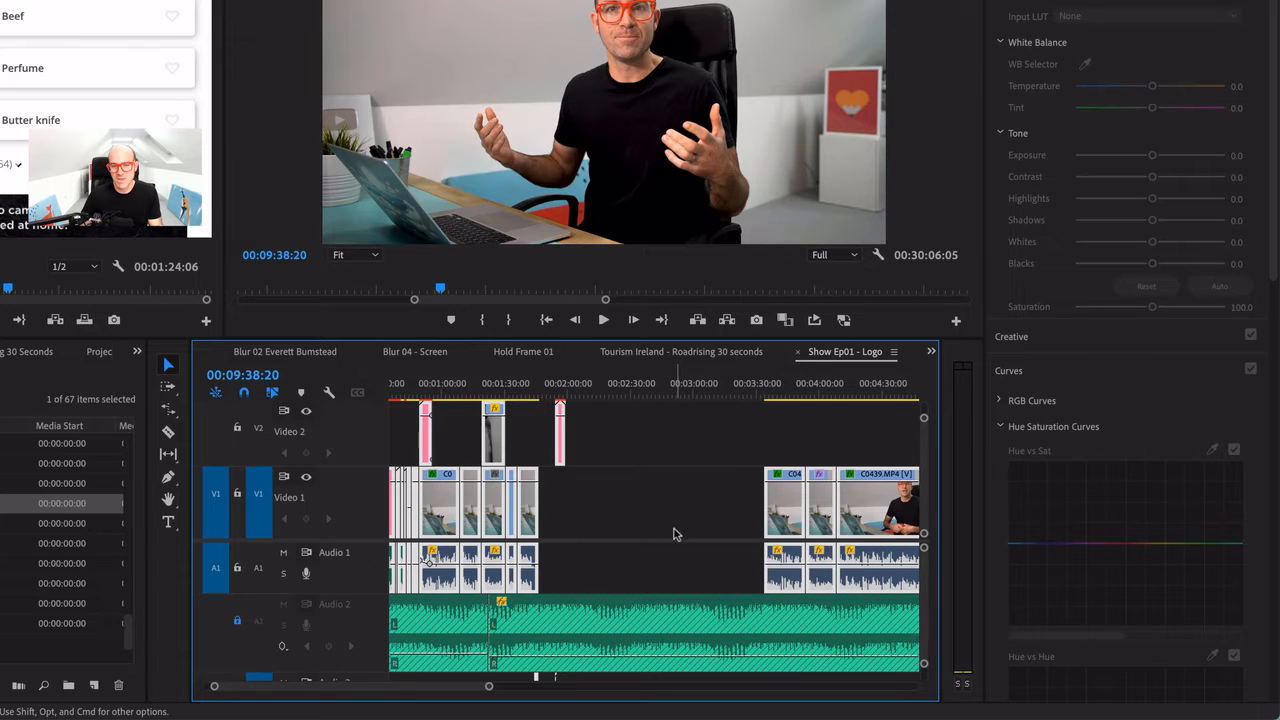
click(606, 514)
key(Delete)
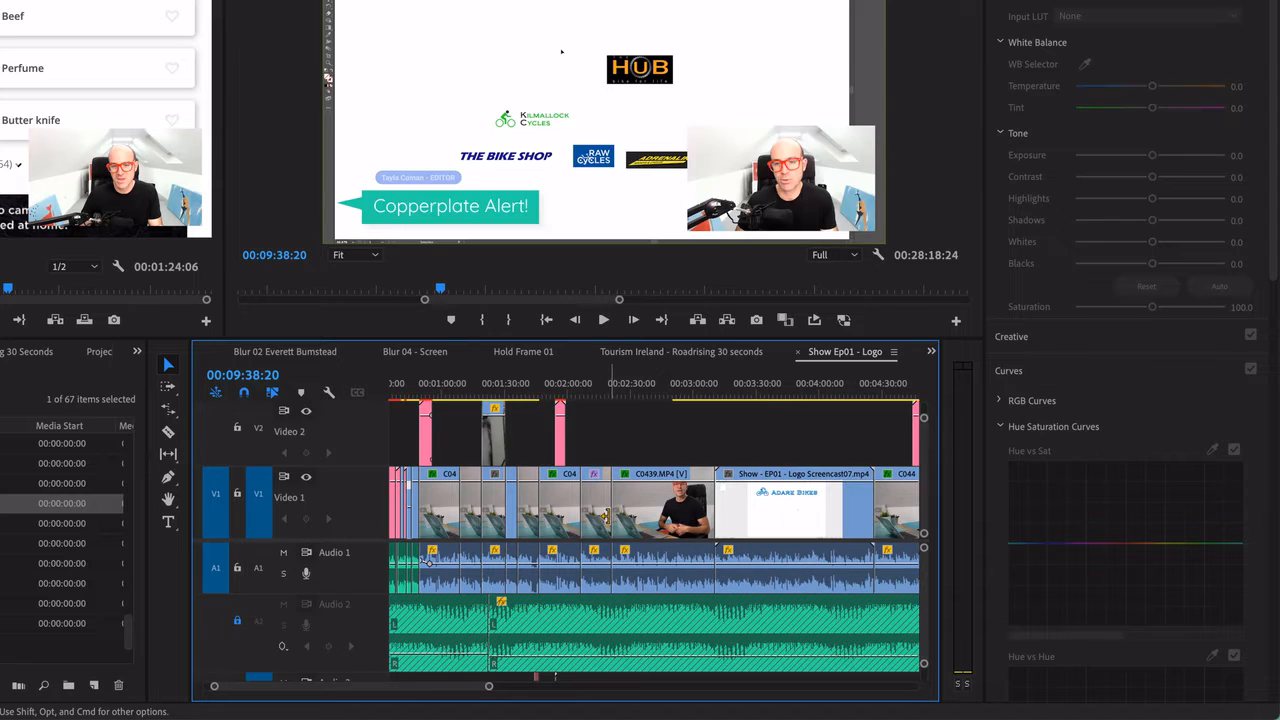
With the playhead at 00:01:46:19 and Audio 2 unlocked, mark a 00:00:15:29 source range of Logo Screencast01 ending at 00:00:47:12
click(540, 425)
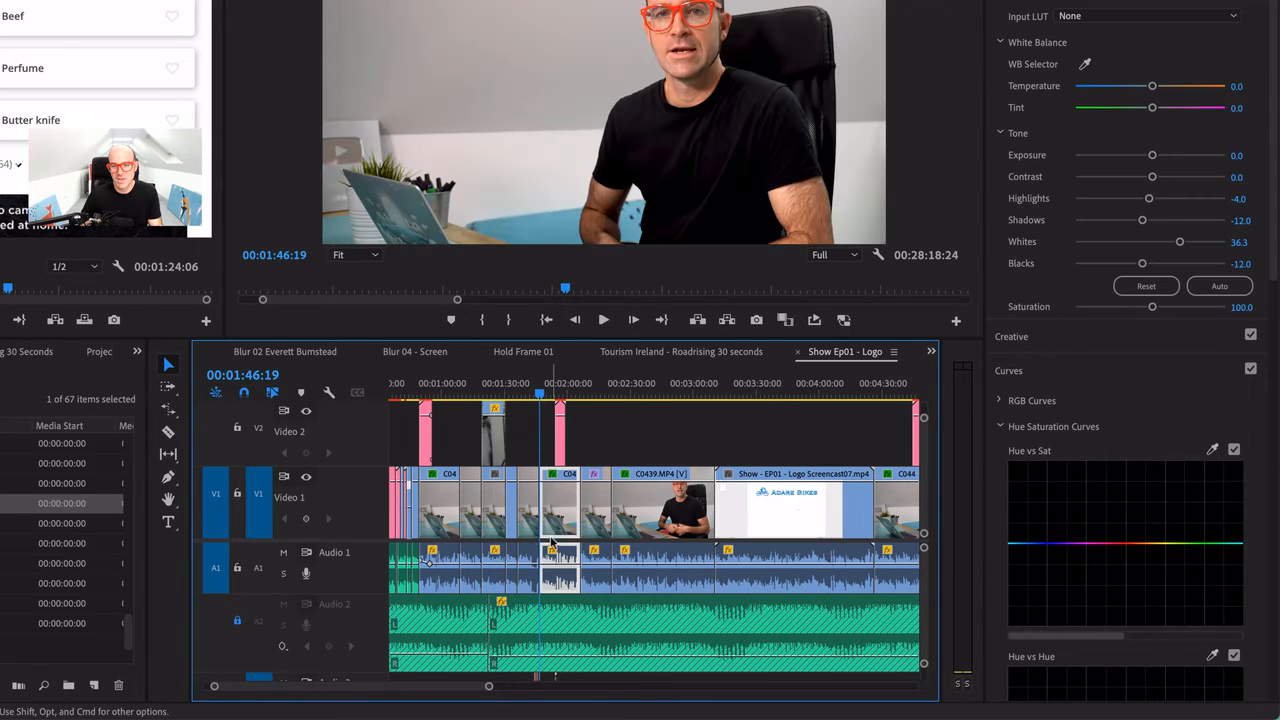
click(237, 620)
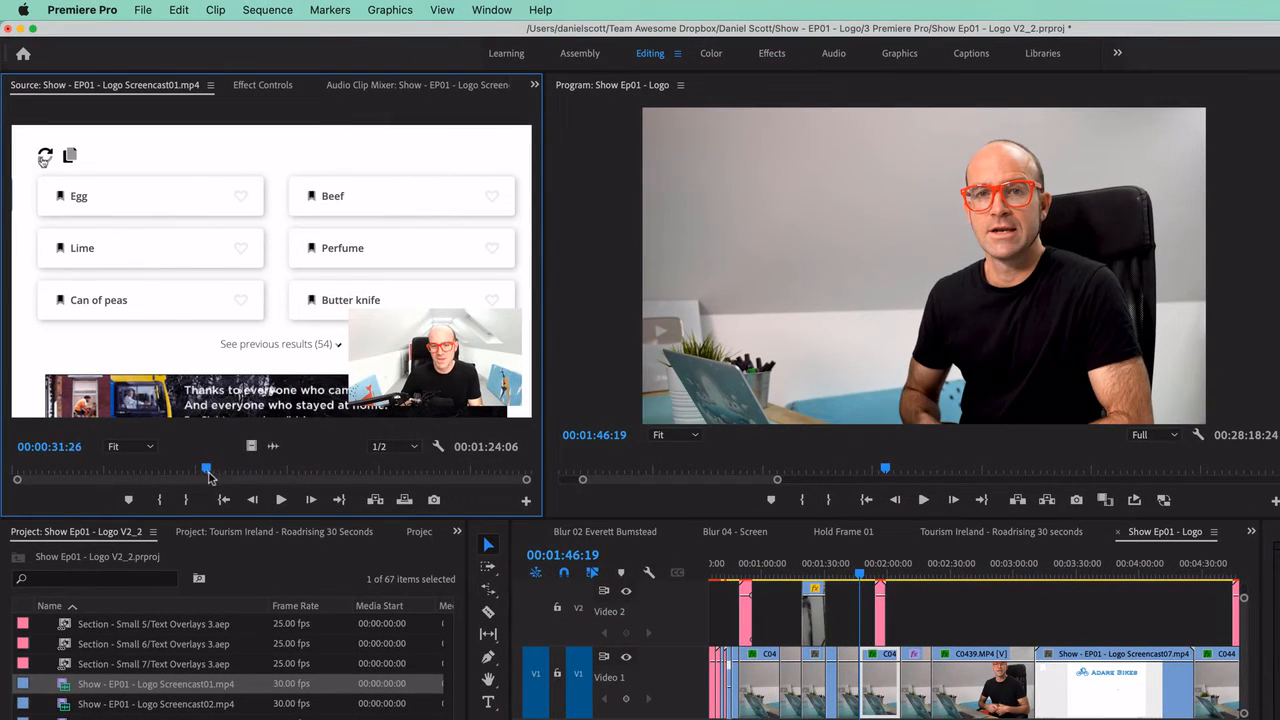
drag(208, 472, 305, 468)
key(i)
key(o)
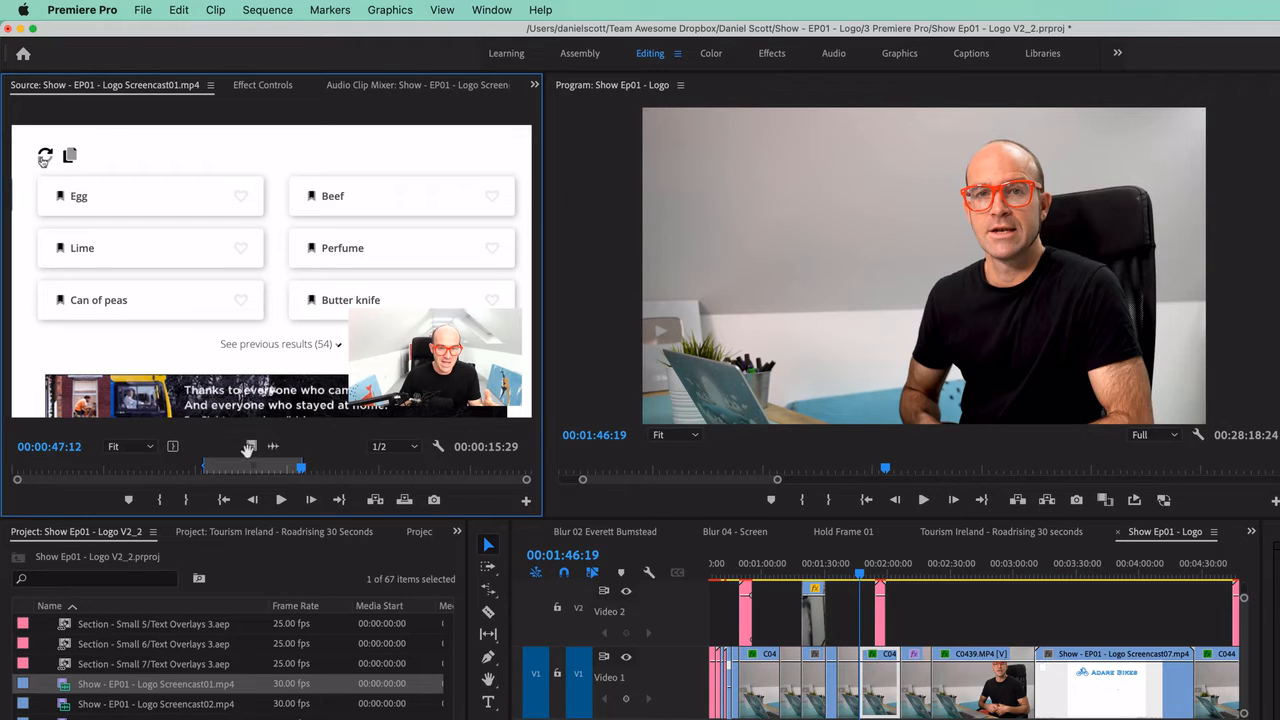
Insert the marked Logo Screencast01 range at 00:01:46:19 with Audio 2 still sync-locked, and undo the insert
click(376, 502)
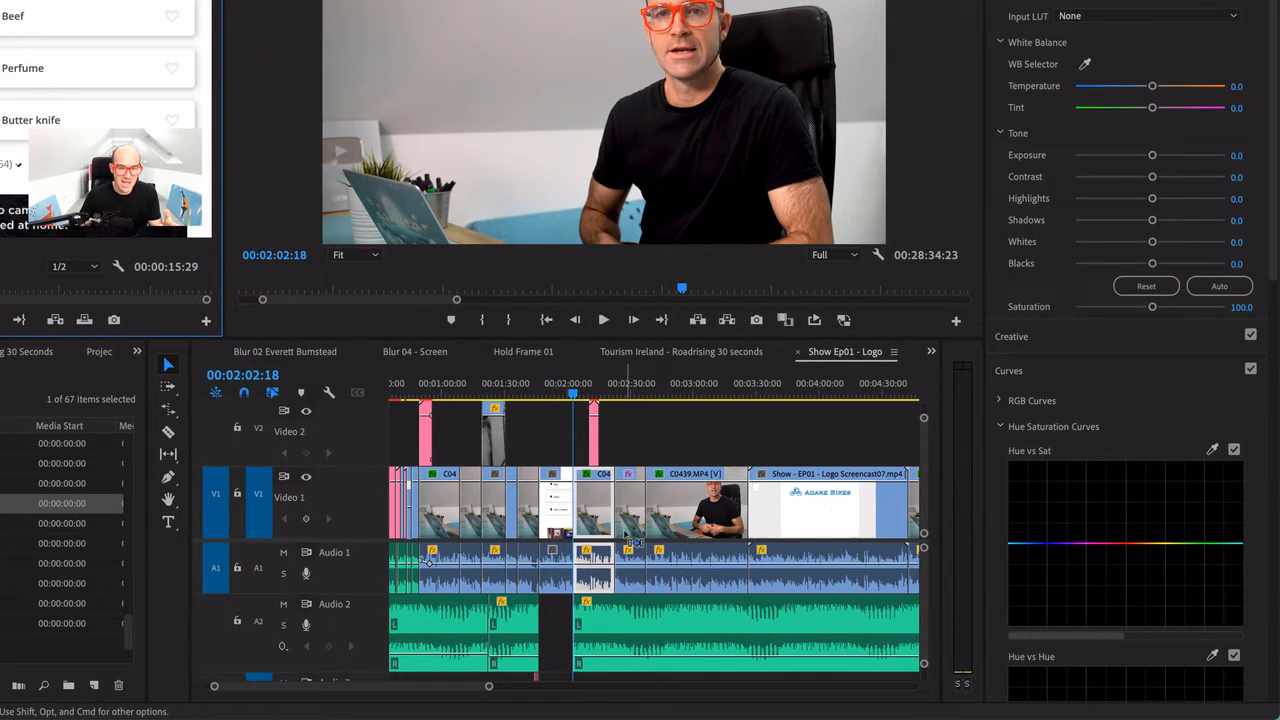
key(super+z)
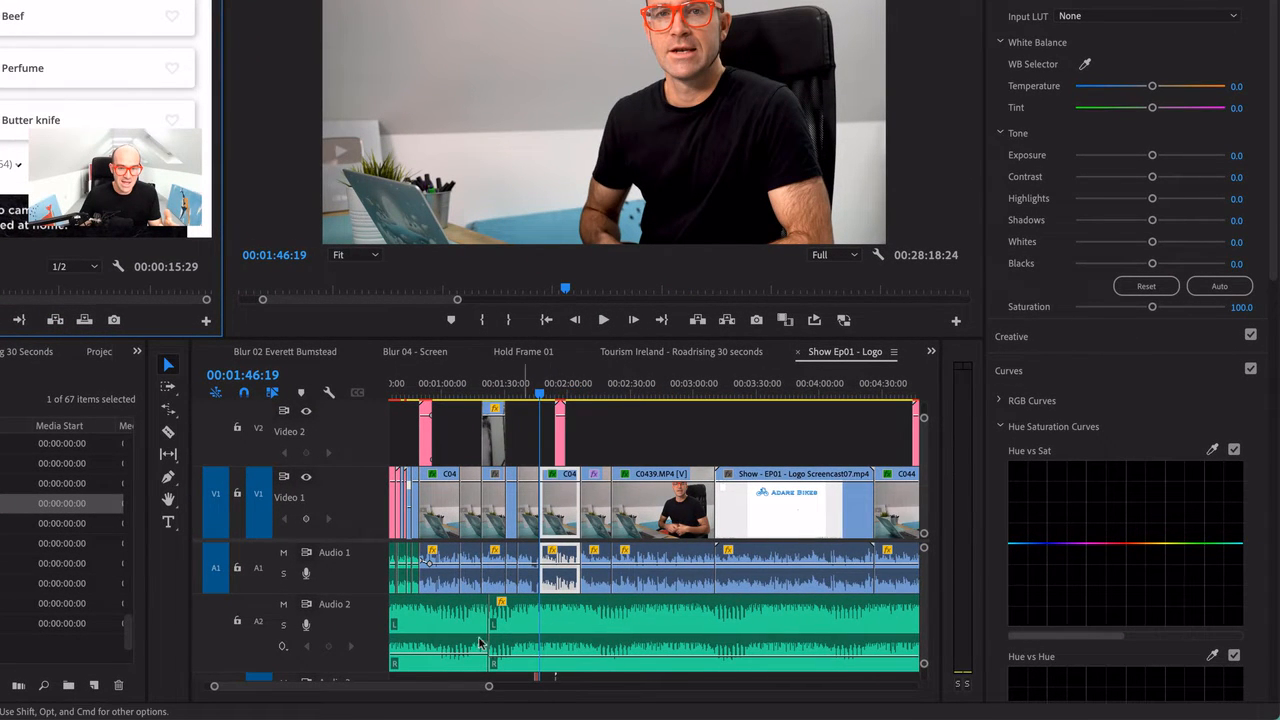
Turn off the sync lock on Audio 2 and insert the marked Logo Screencast01 range at 00:01:46:19
click(237, 623)
click(237, 623)
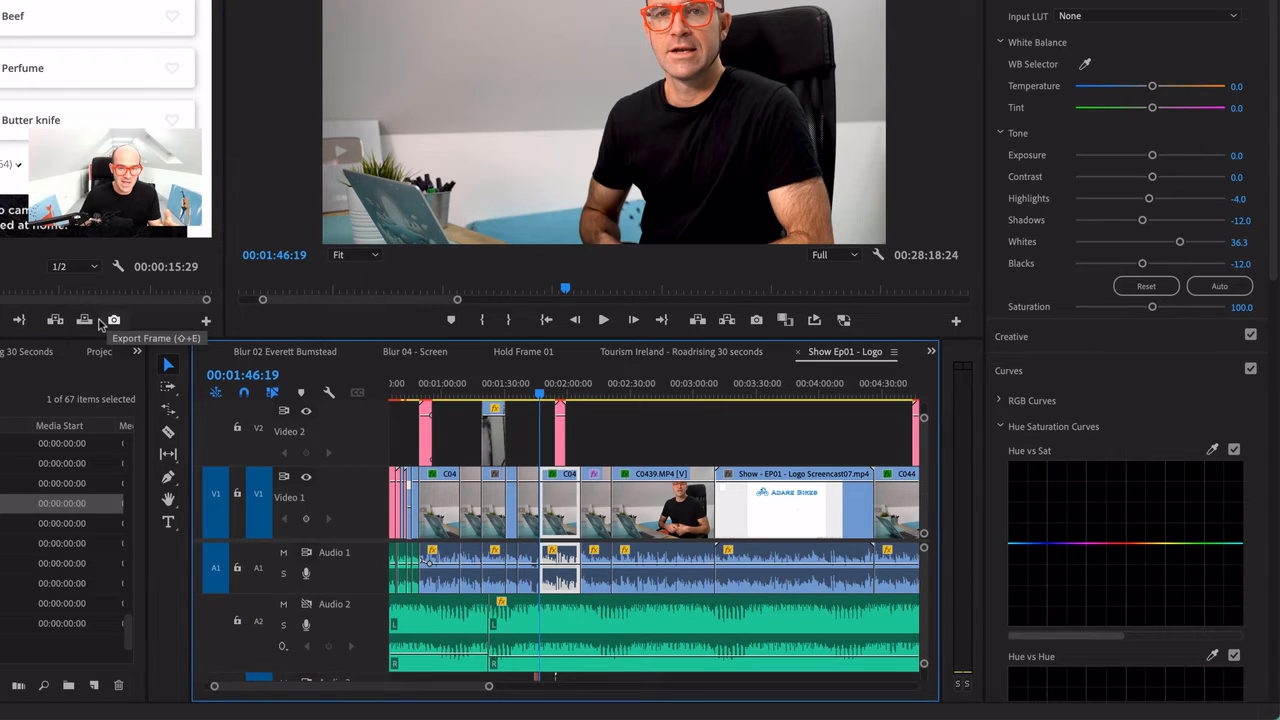
key(comma)
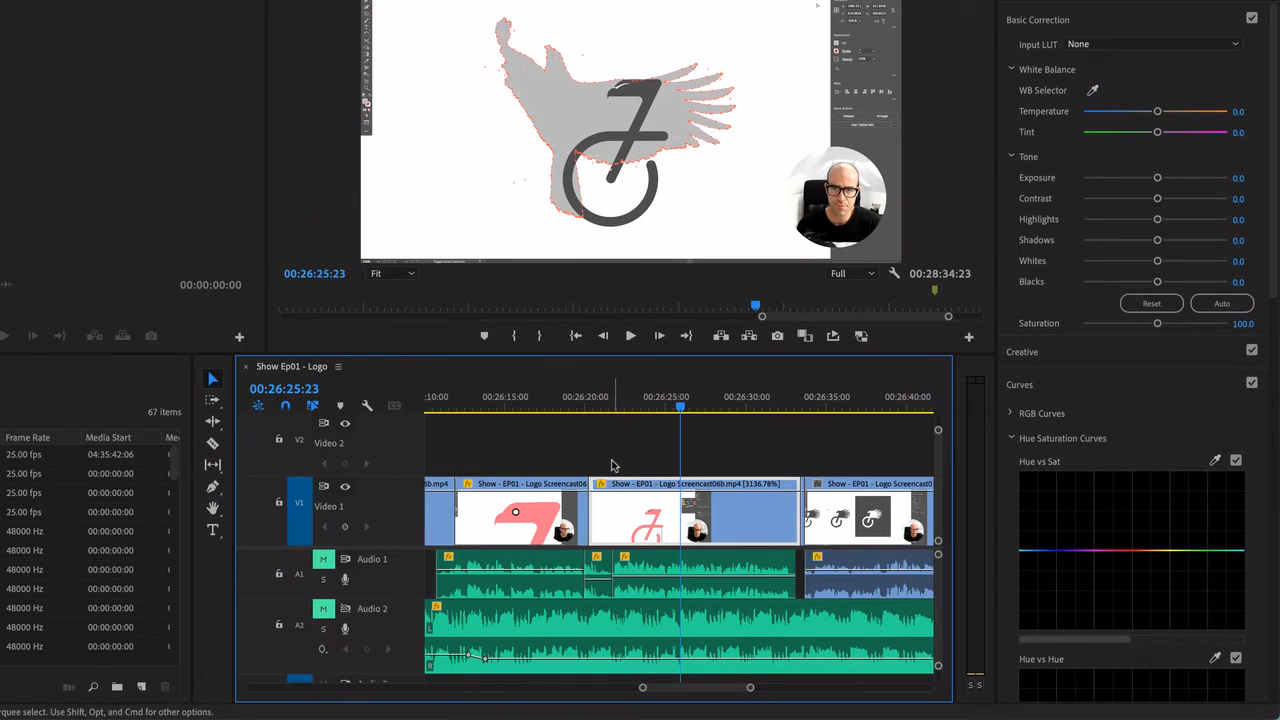
click(212, 464)
click(276, 465)
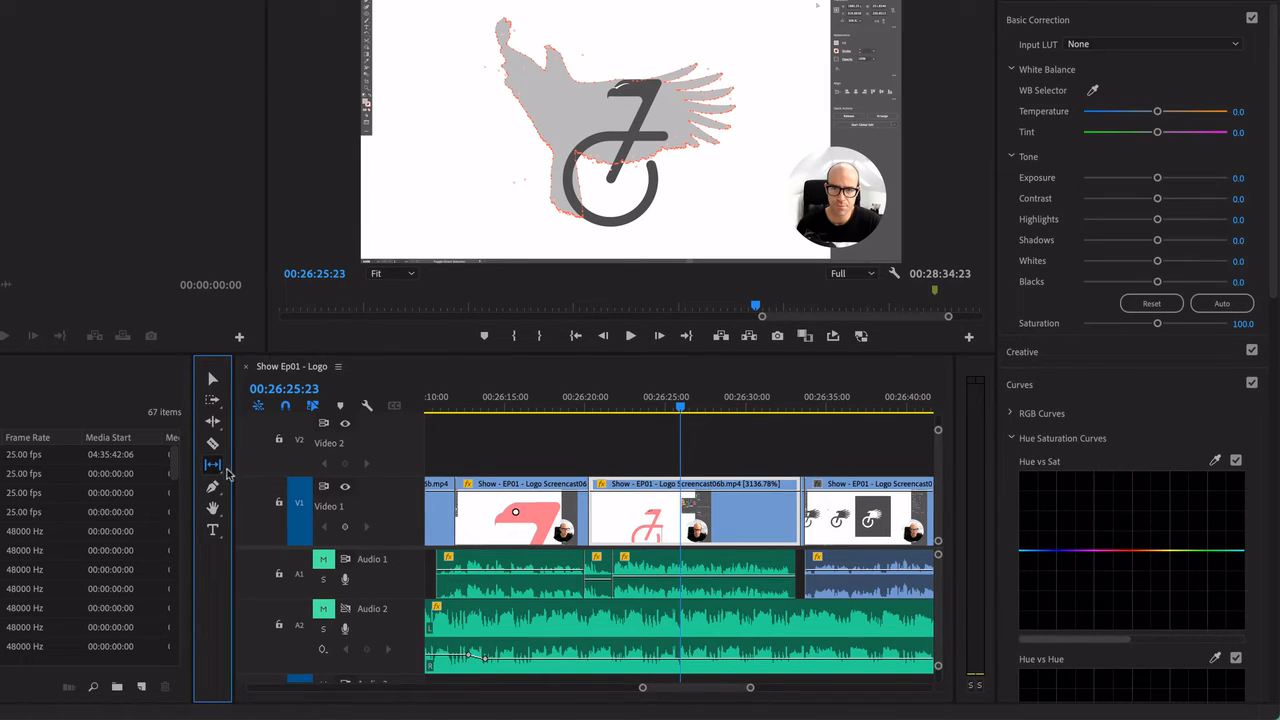
click(212, 378)
click(629, 458)
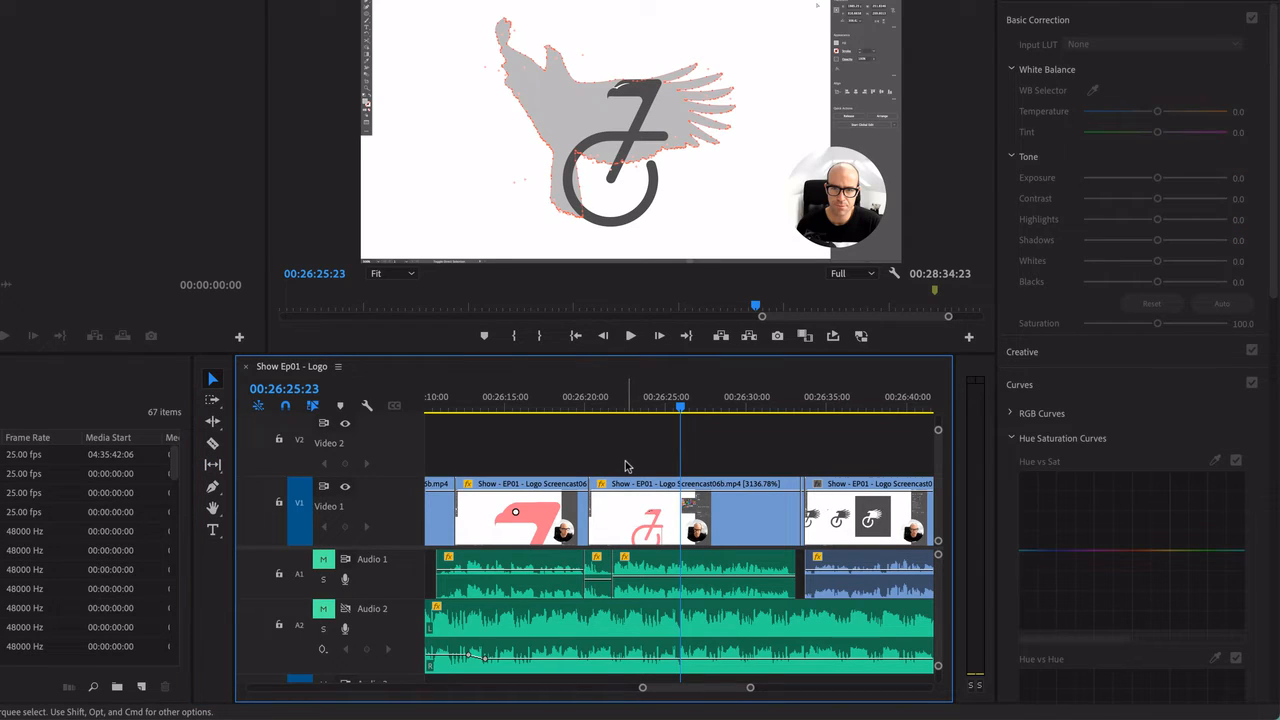
Move the sped-up Logo Screencast06b clip at the playhead from Video 1 to Video 2, and undo the move
click(632, 511)
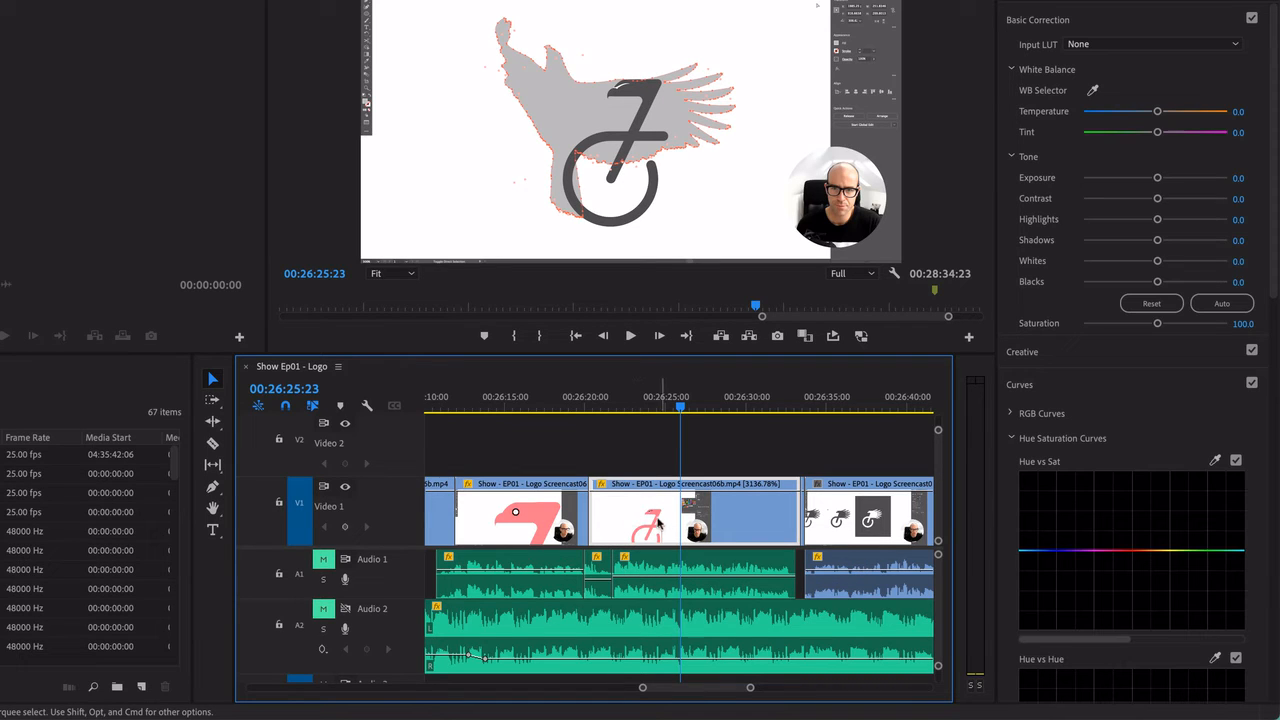
drag(650, 520, 655, 458)
key(super+z)
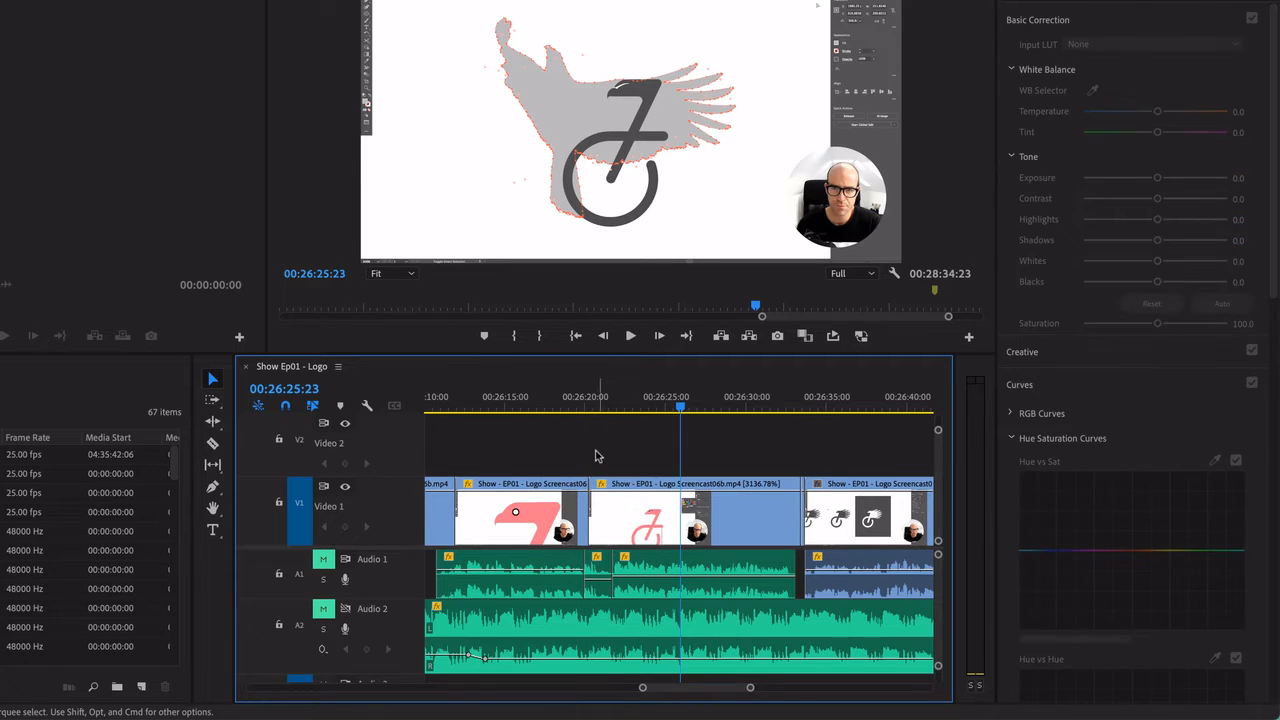
Examine the Logo Screencast06b clip within the whole sequence, and play and scrub through it from 00:26:20:08
click(733, 533)
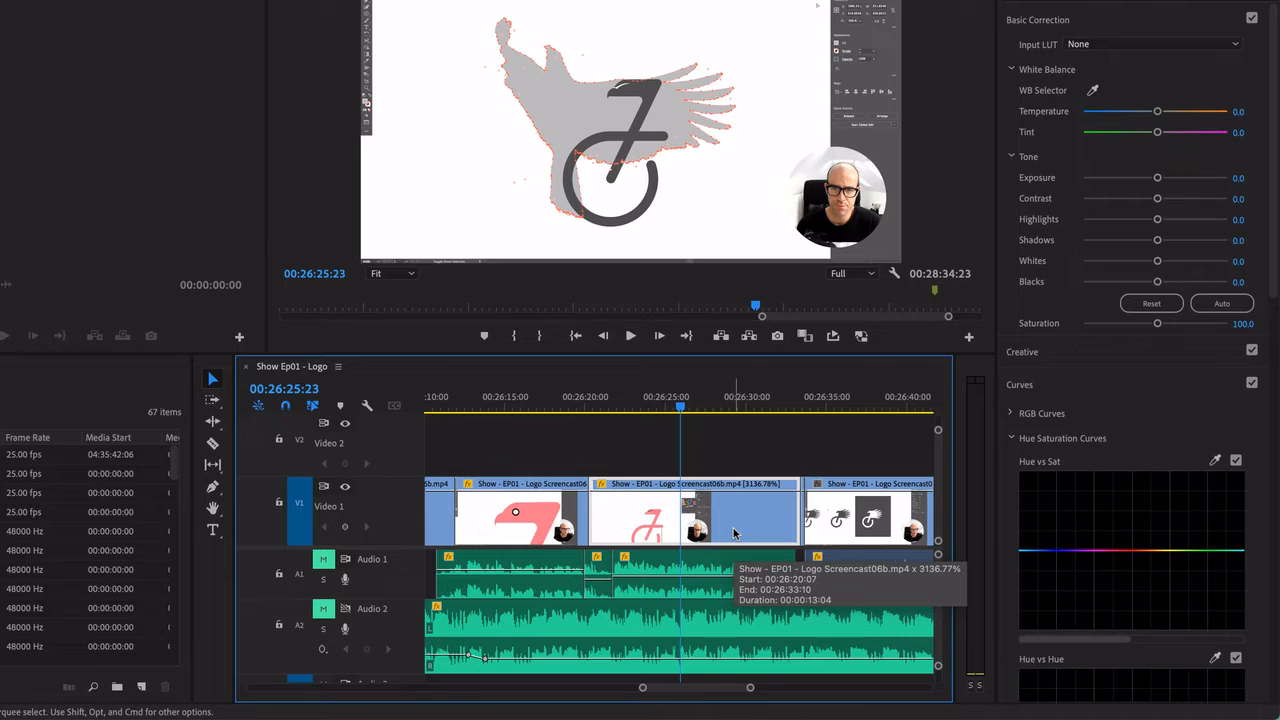
key(backslash)
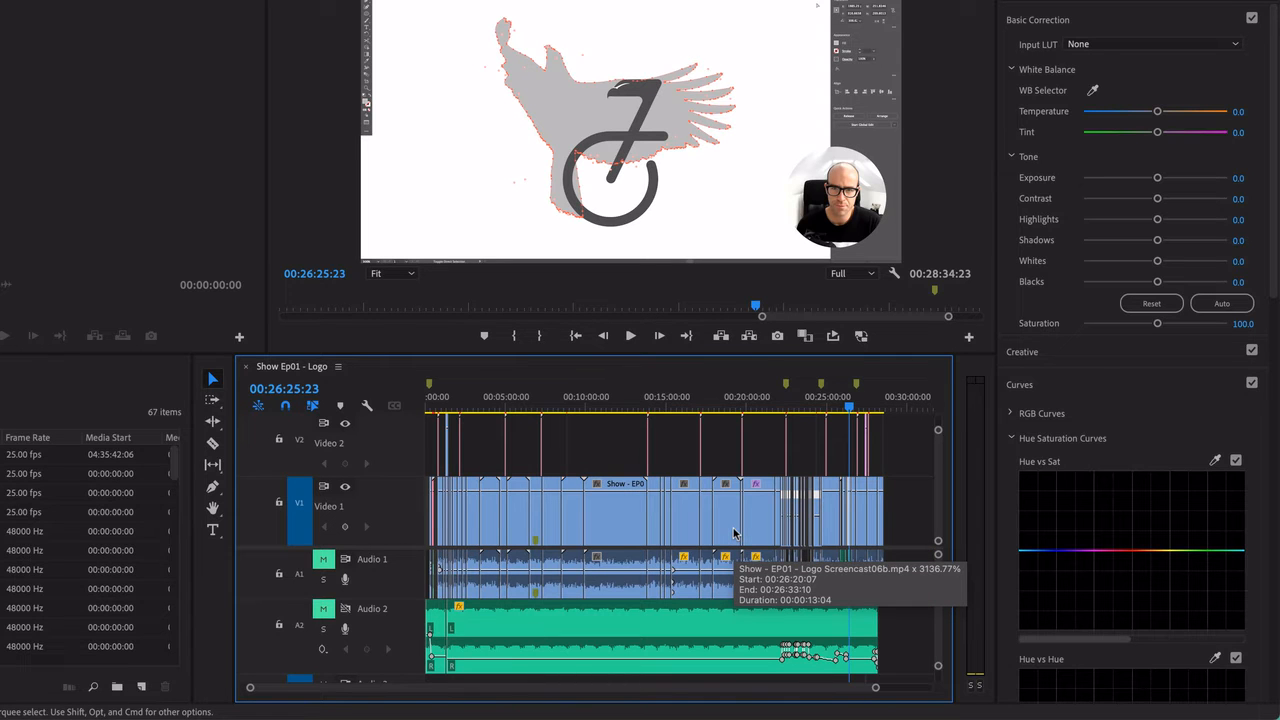
key(backslash)
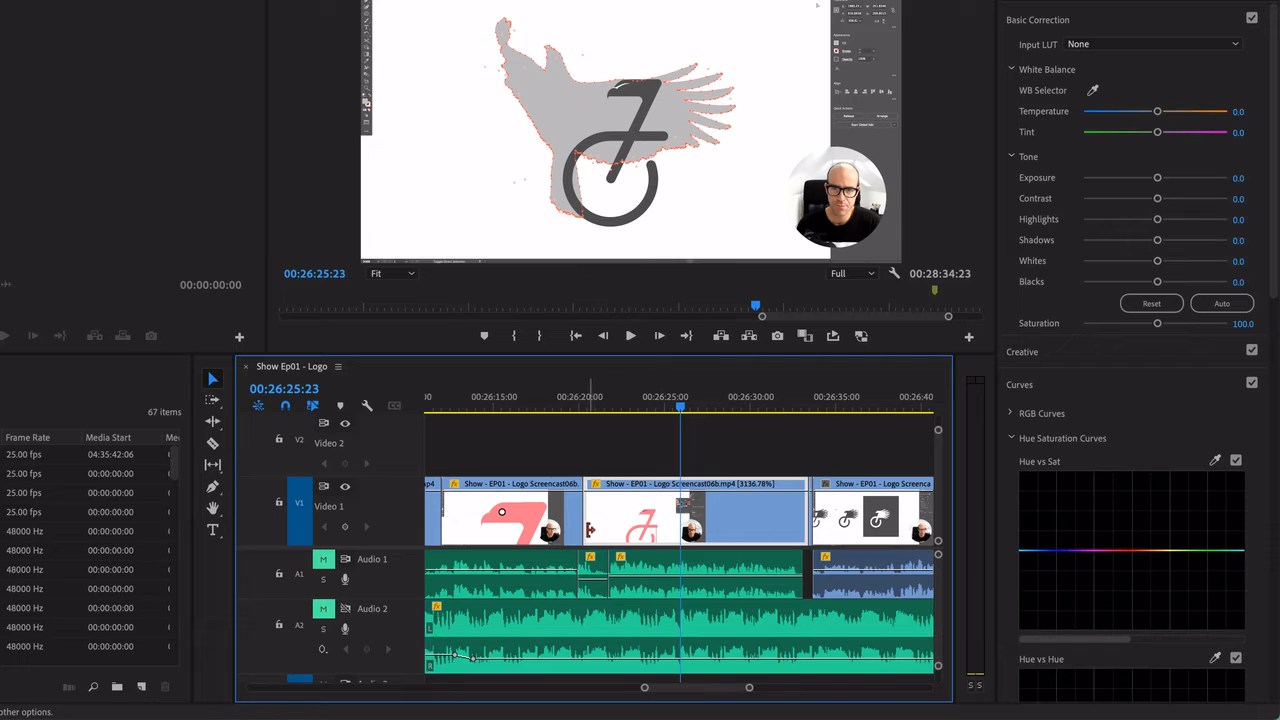
click(587, 409)
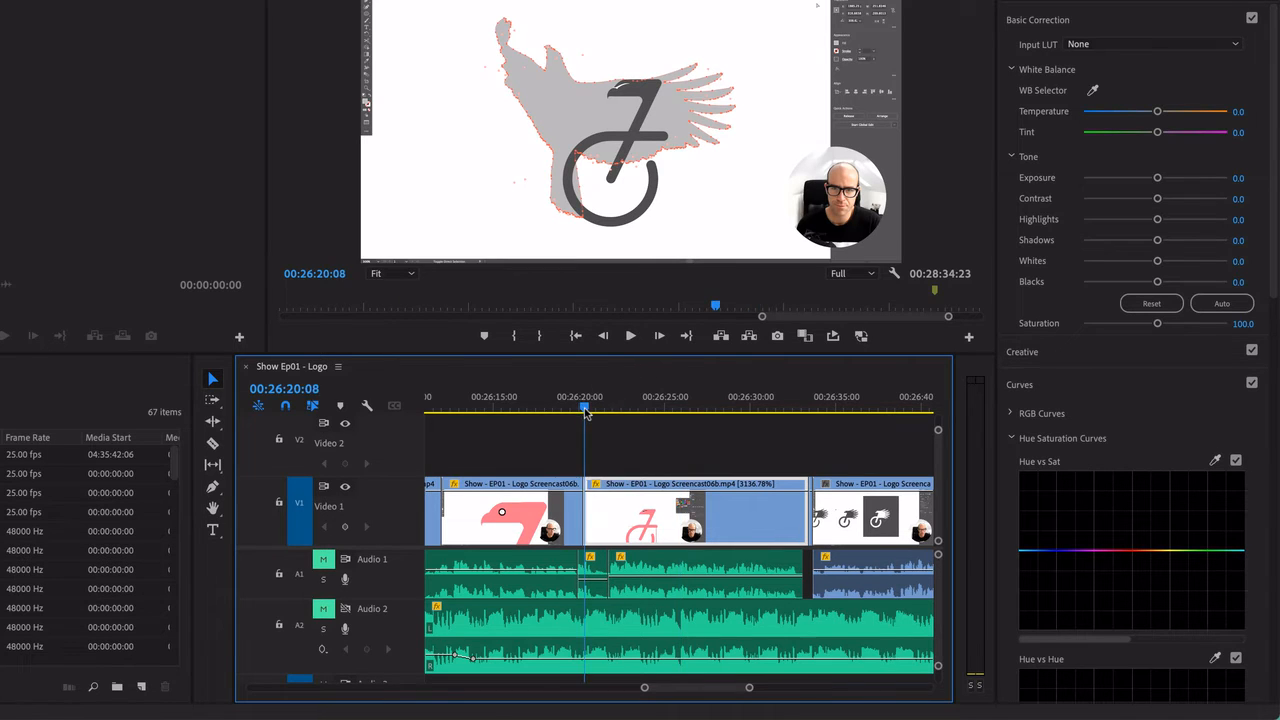
drag(589, 417, 613, 425)
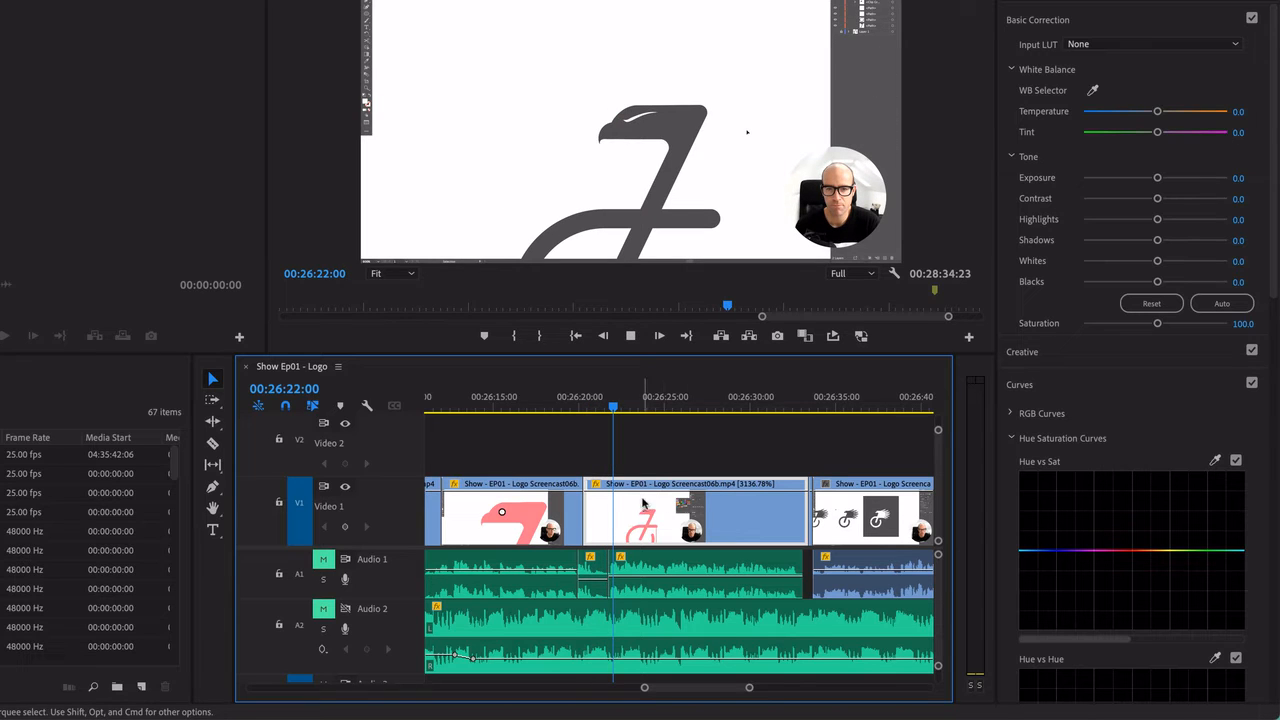
key(space)
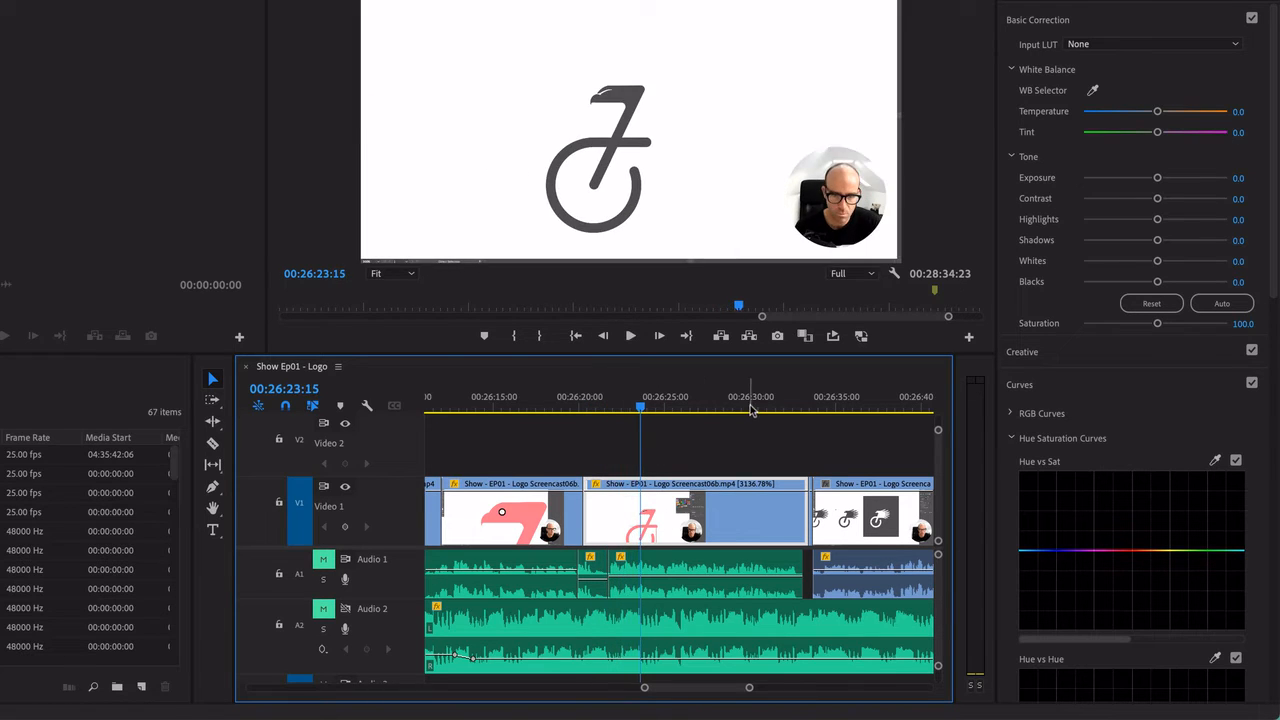
click(795, 408)
drag(795, 408, 594, 438)
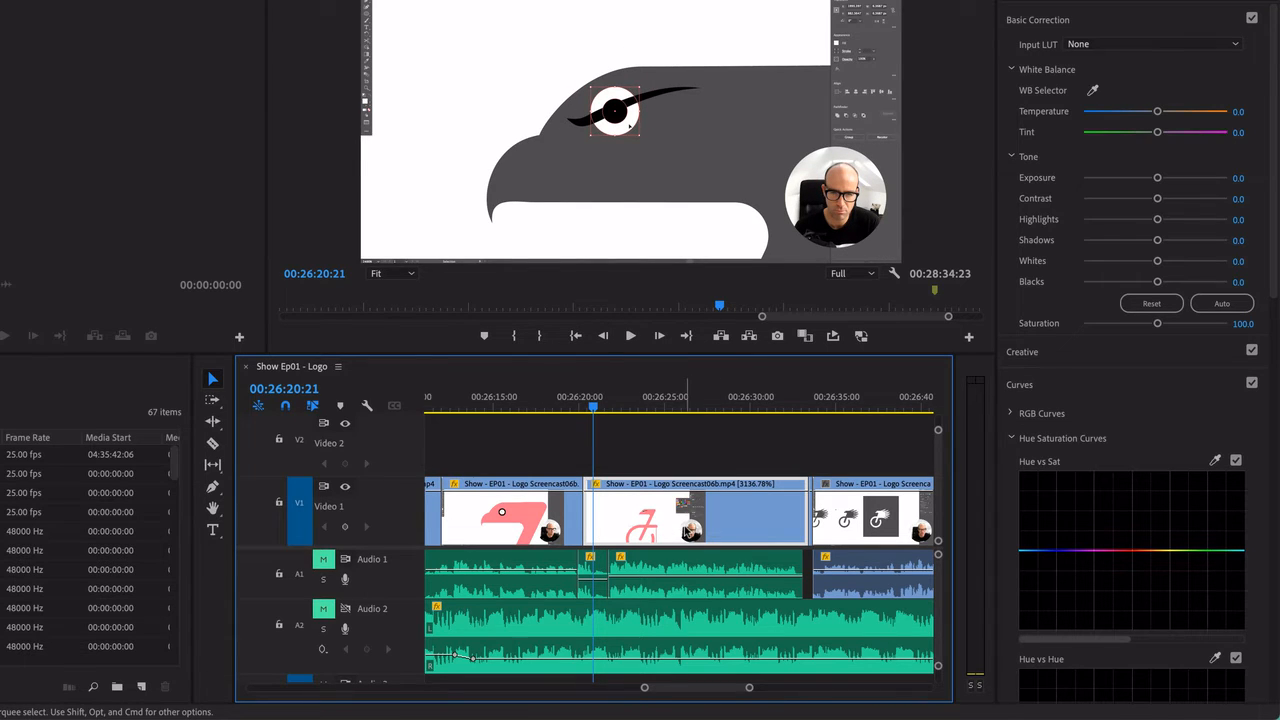
Slip the Logo Screencast06b clip manually on Video 2: trim its start, slide it back to refill the gap, and extend its end
drag(684, 533, 684, 466)
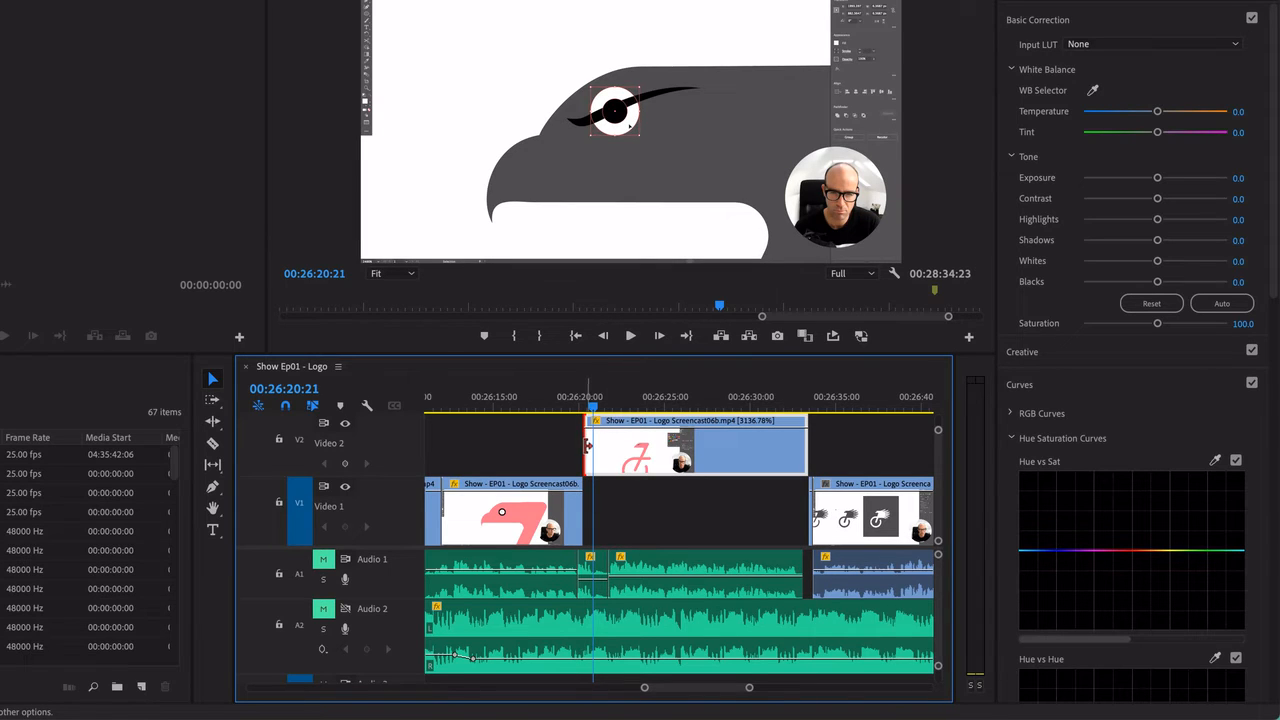
drag(588, 445, 609, 445)
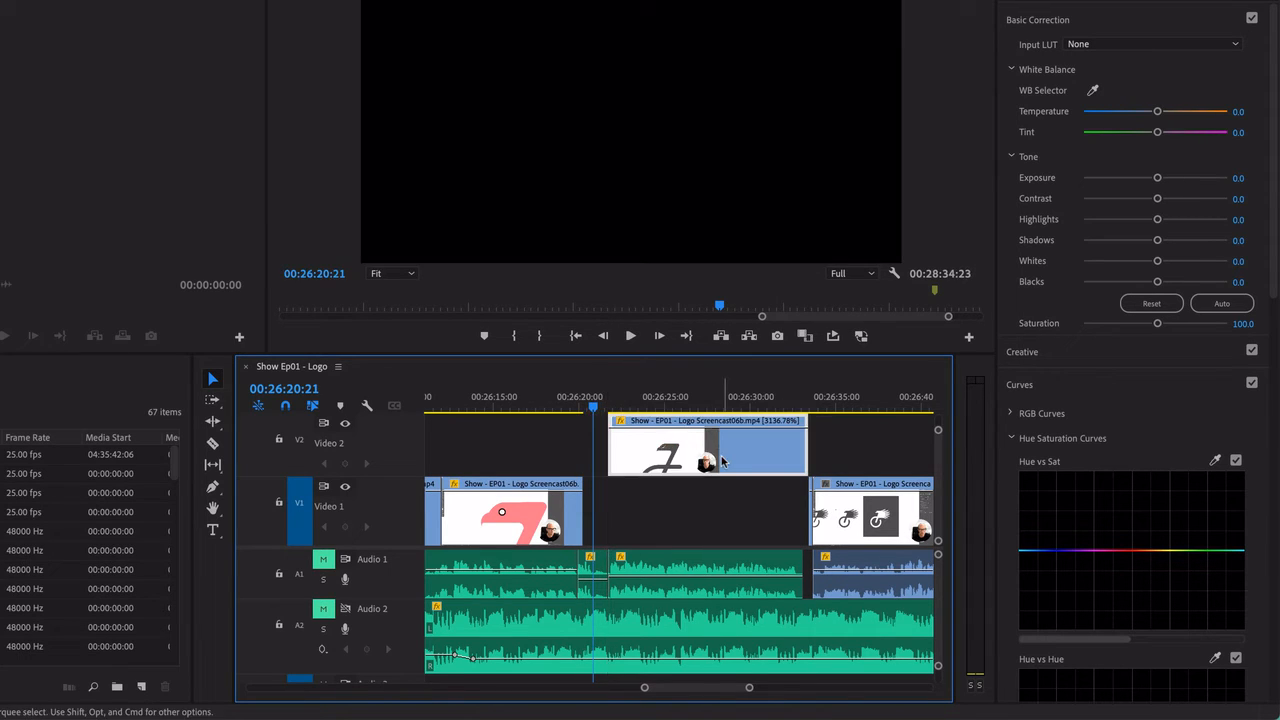
drag(722, 460, 698, 462)
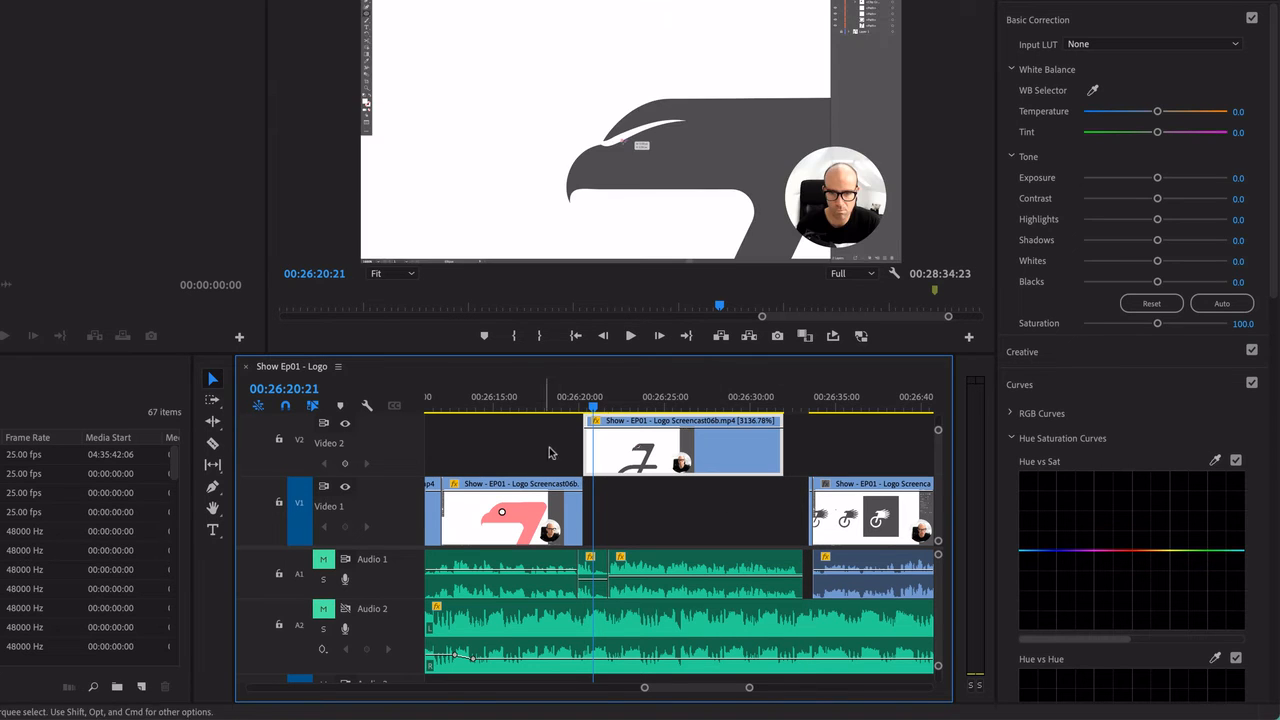
drag(776, 450, 806, 450)
drag(733, 471, 729, 532)
Undo the manual trimming and moving so the Logo Screencast06b clip is back on Video 1
key(super+z)
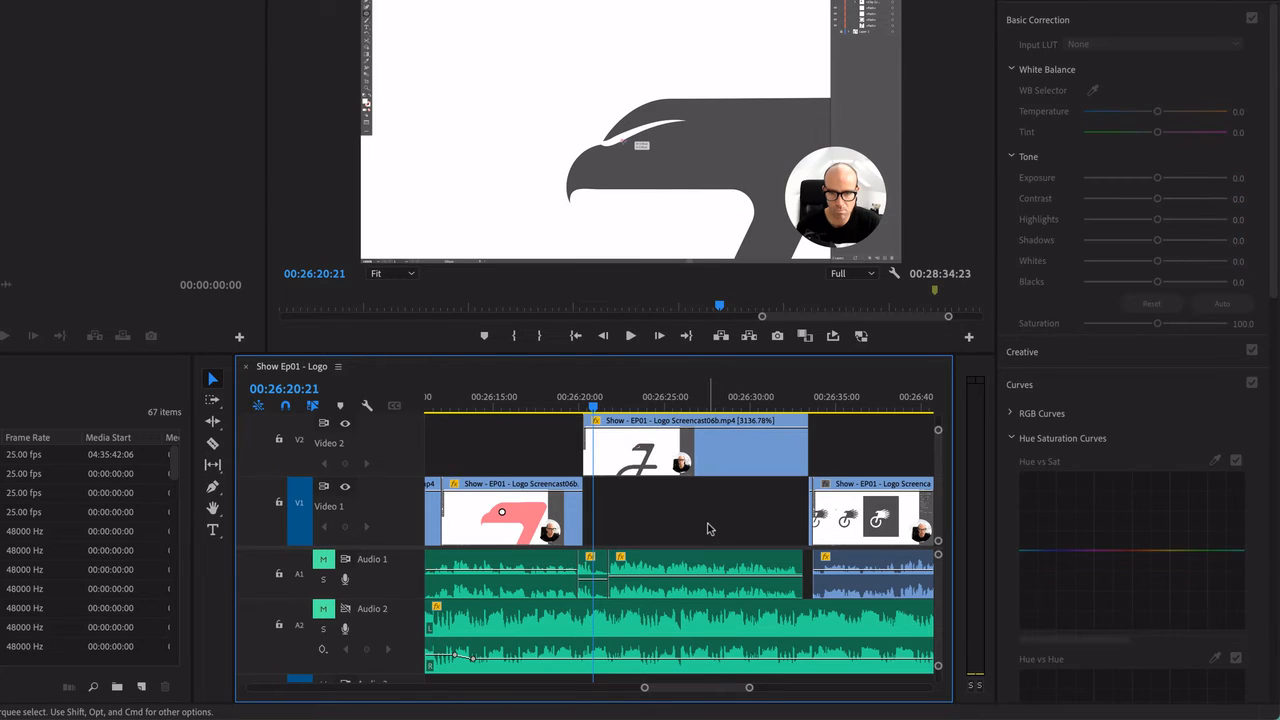
key(super+z)
key(super+z)
key(super+z)
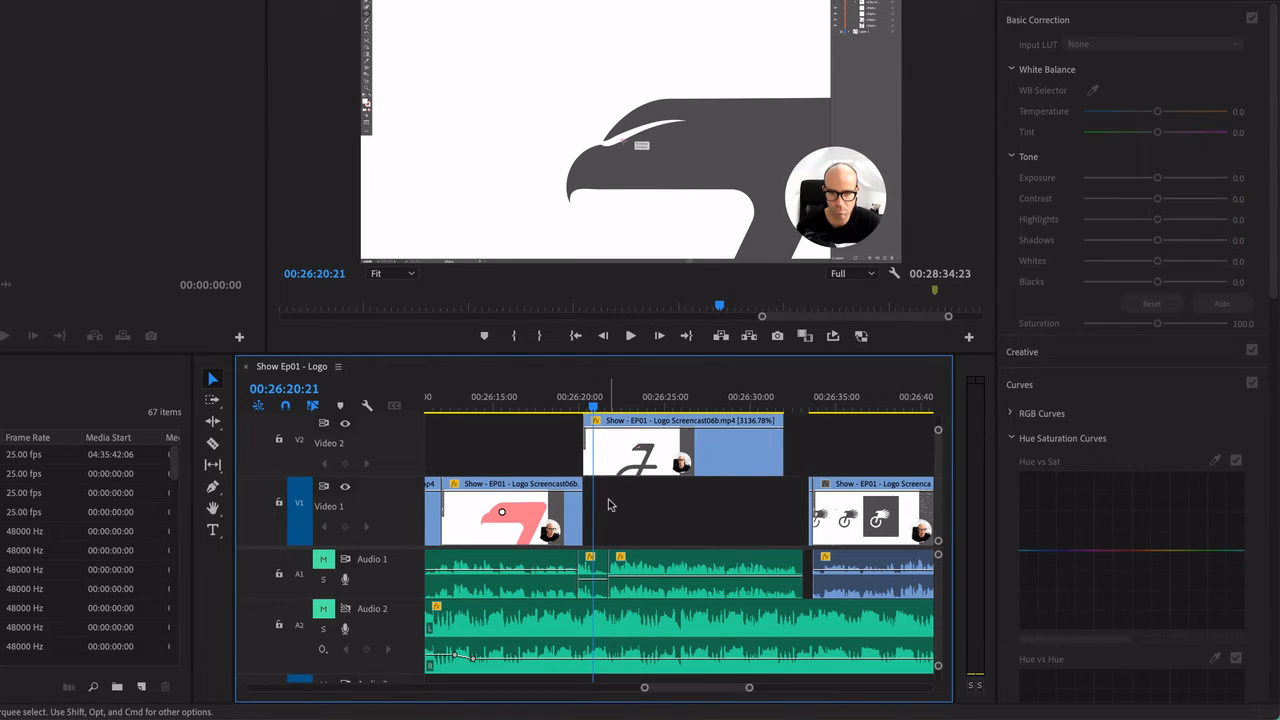
key(super+shift+z)
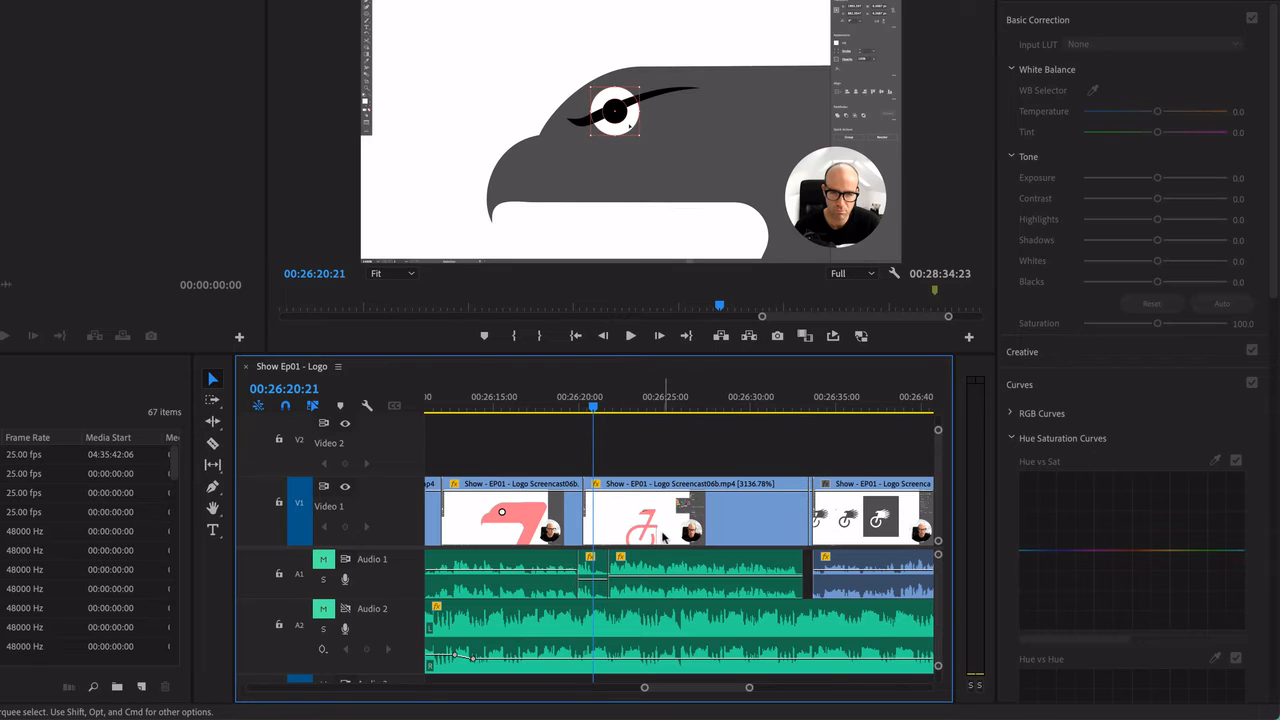
Slip the contents of the sped-up Logo Screencast06b clip on Video 1 with the Slip tool, checking its opening frame at 00:26:20:08
click(212, 464)
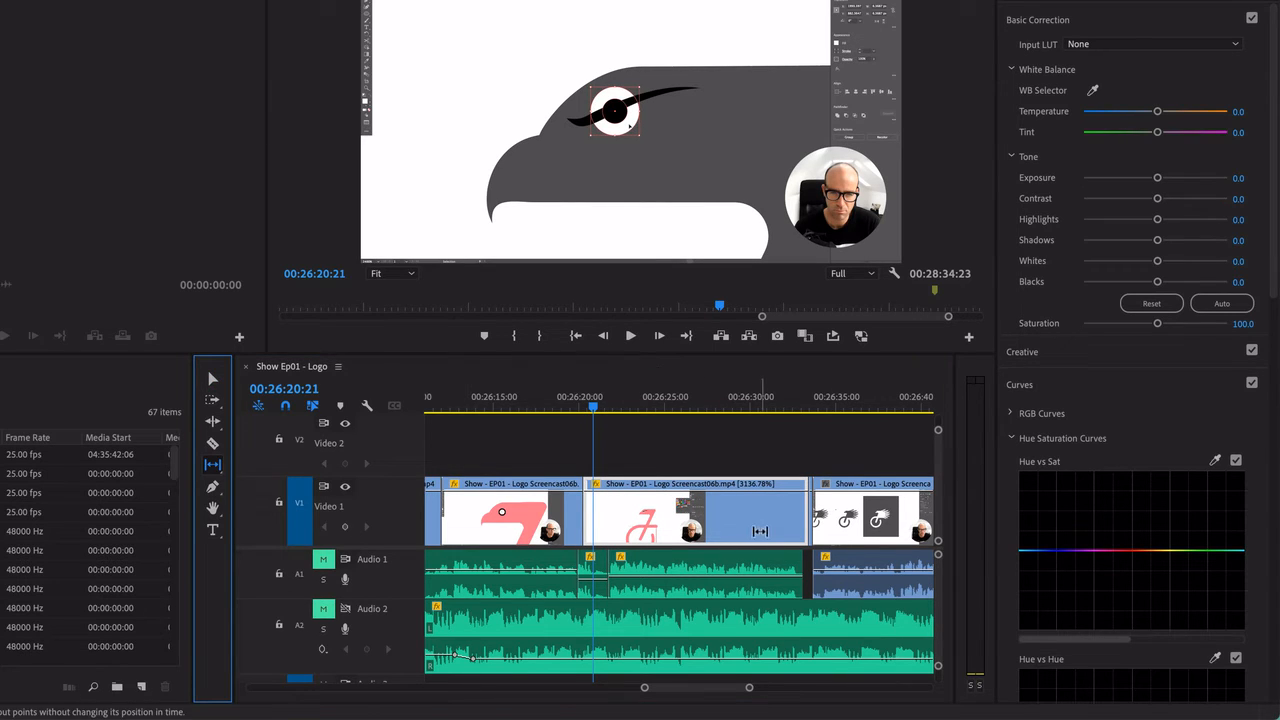
mouse_move(700, 523)
mouse_down()
mouse_move(716, 522)
mouse_move(652, 521)
mouse_move(754, 518)
mouse_up()
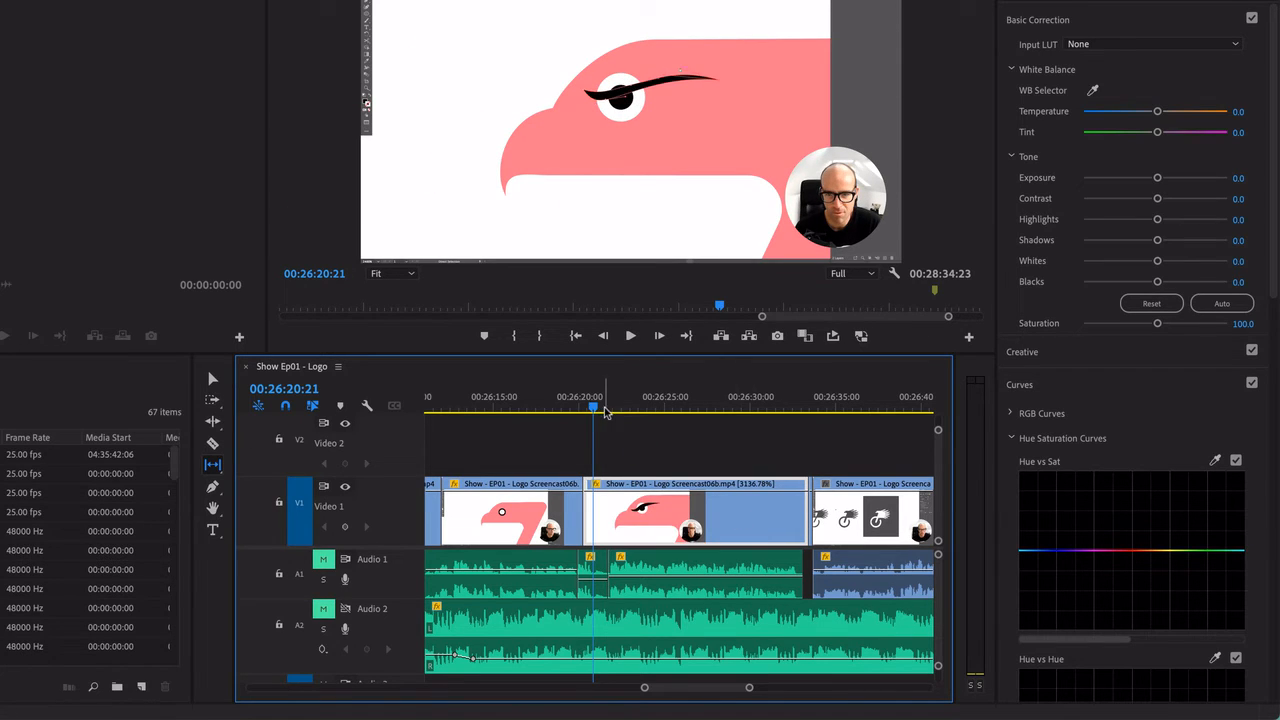
drag(594, 414, 585, 414)
drag(669, 514, 658, 518)
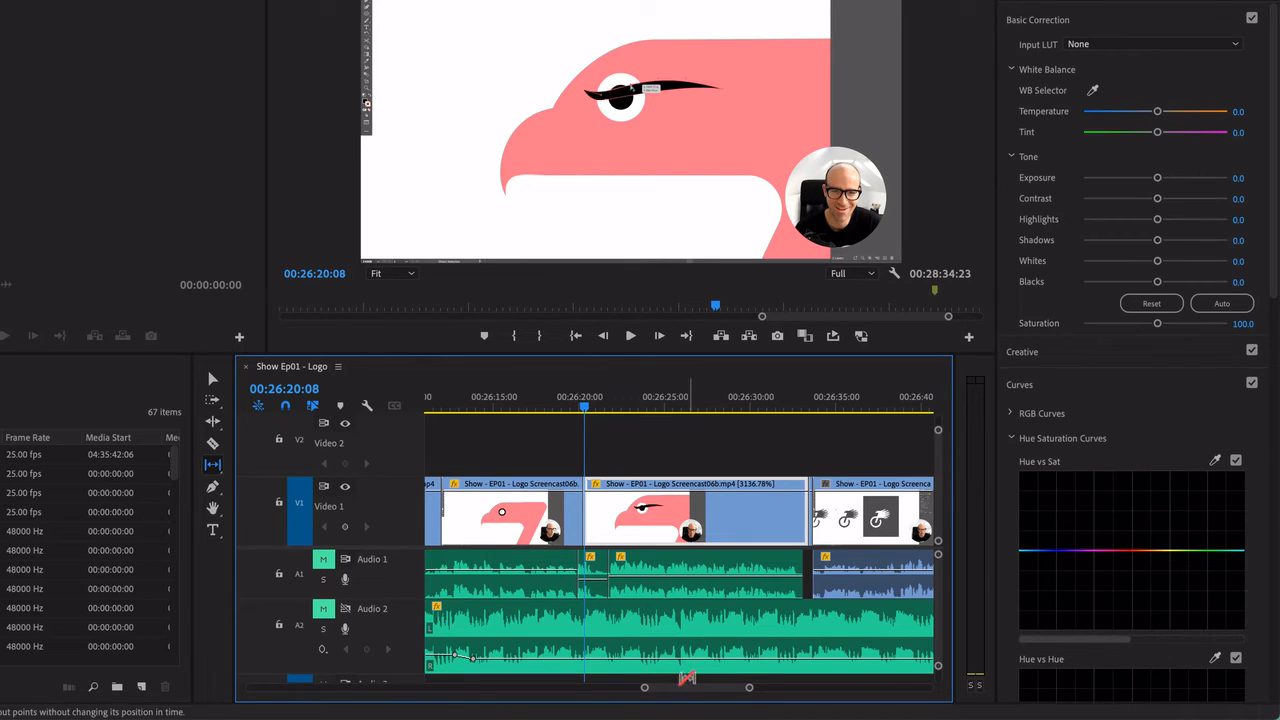
mouse_move(721, 513)
mouse_down()
mouse_move(734, 520)
mouse_move(703, 527)
mouse_up()
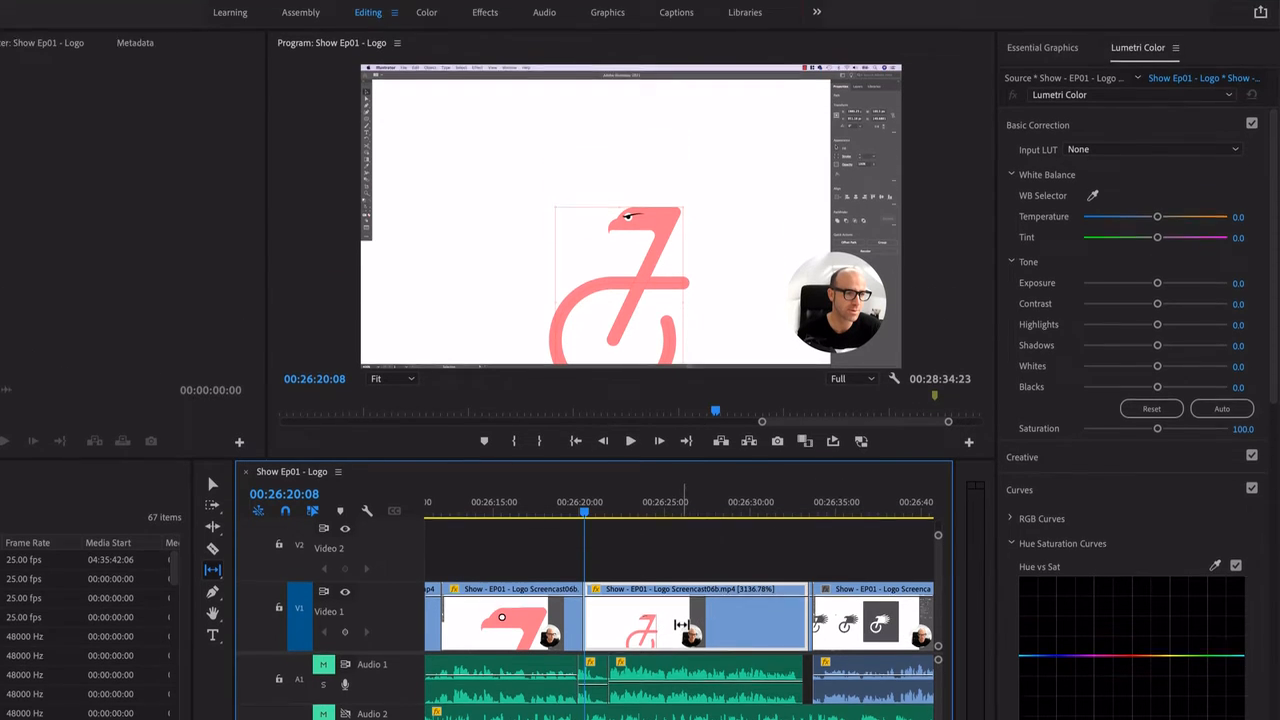
drag(683, 521, 696, 520)
mouse_move(694, 665)
mouse_down()
mouse_move(671, 663)
mouse_move(685, 663)
mouse_up()
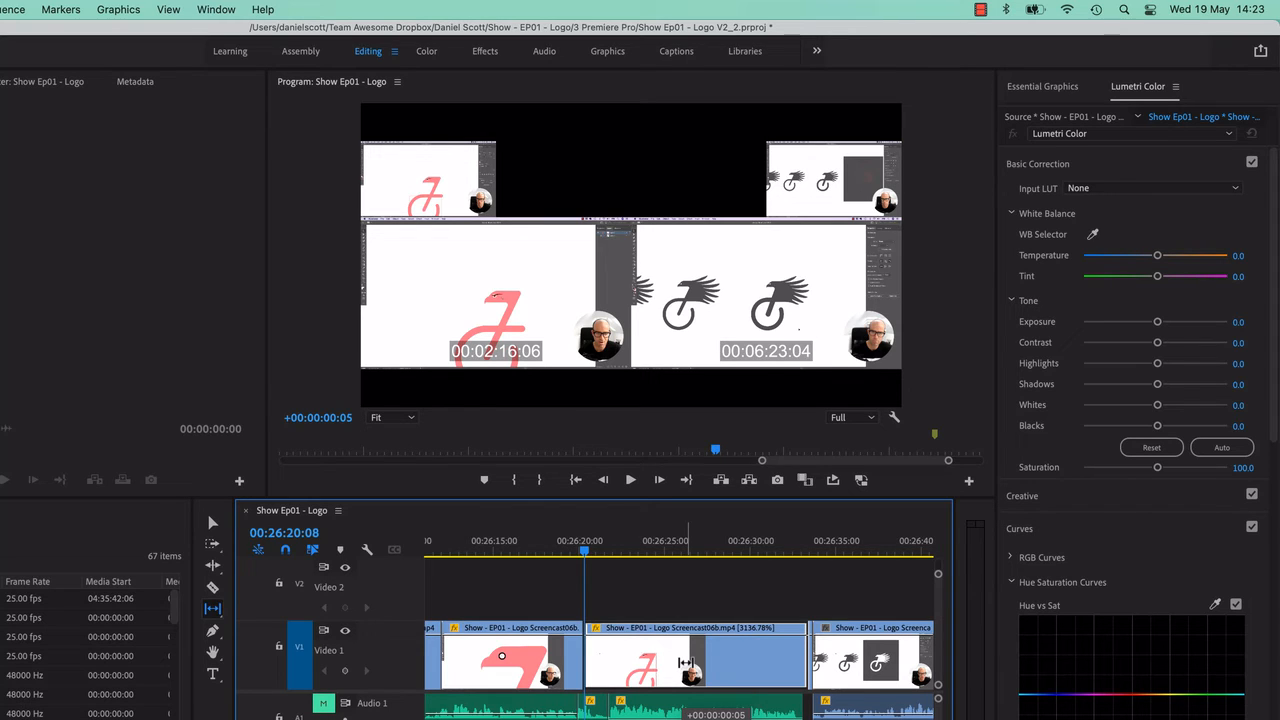
drag(685, 663, 685, 663)
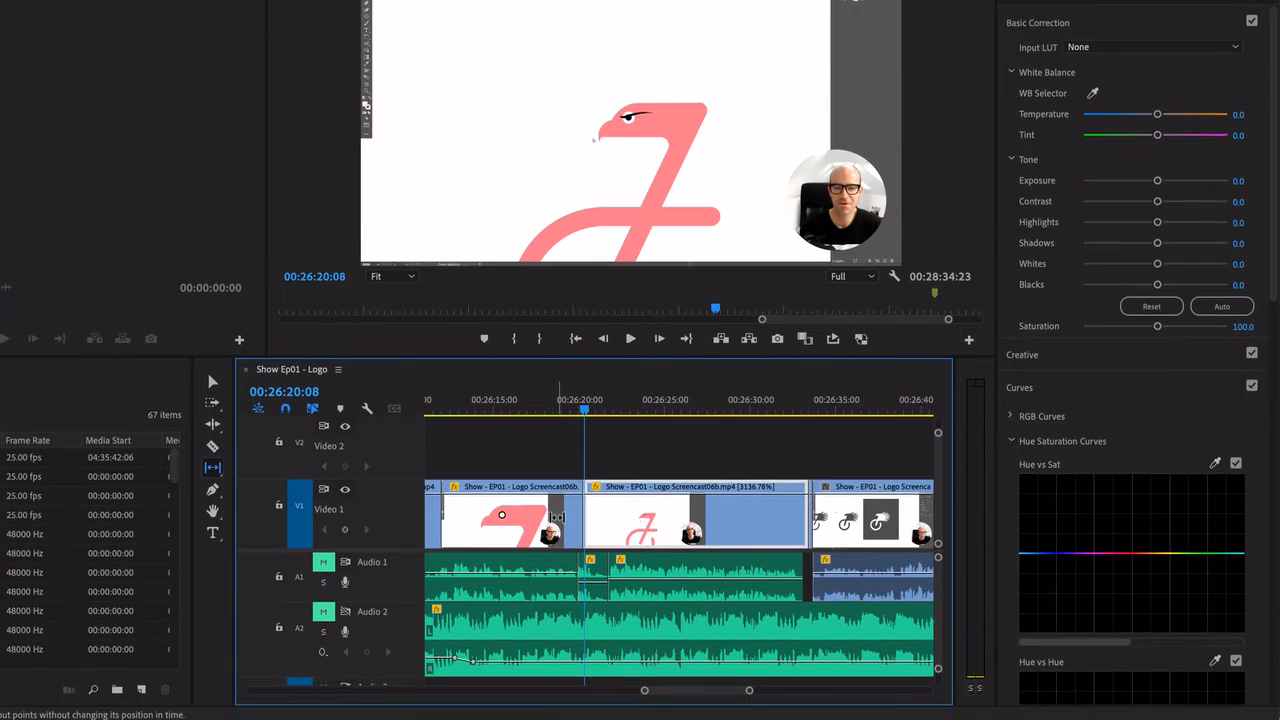
click(873, 519)
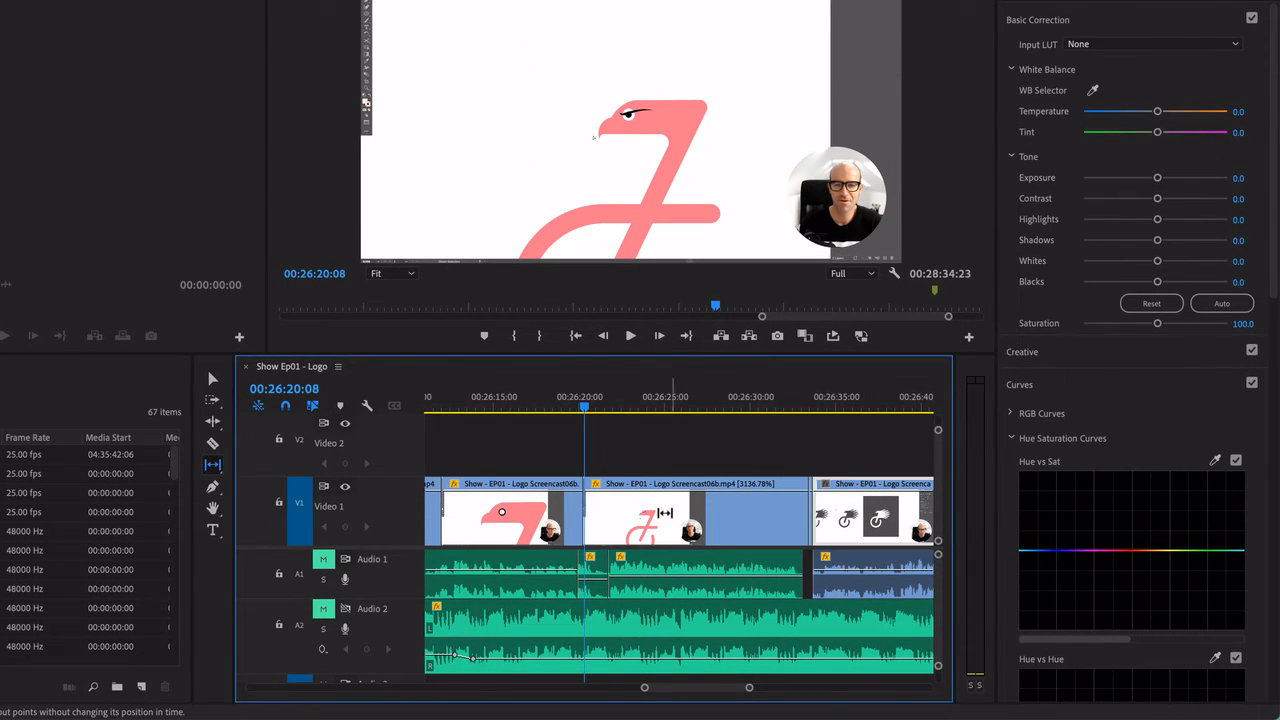
drag(567, 403, 856, 424)
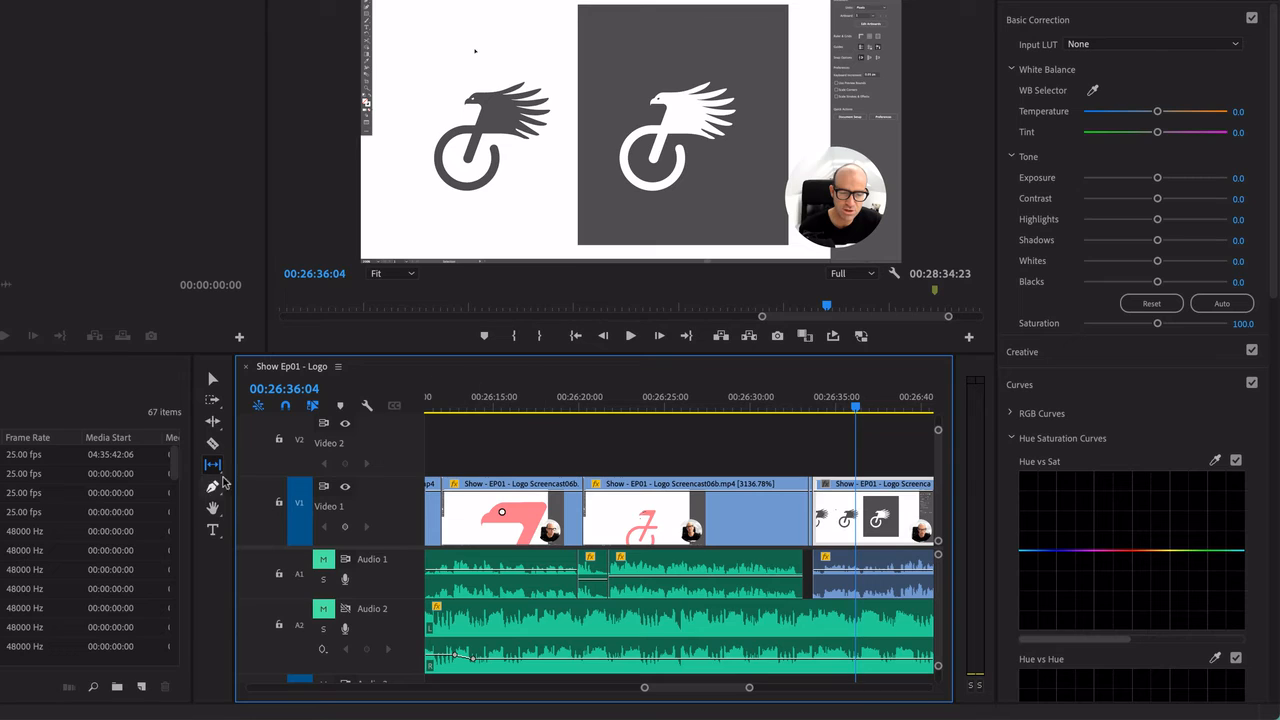
Slide the pink eagle-head Logo Screencast06b clip later between its neighbours with the Slide tool twice, undoing each slide
click(212, 464)
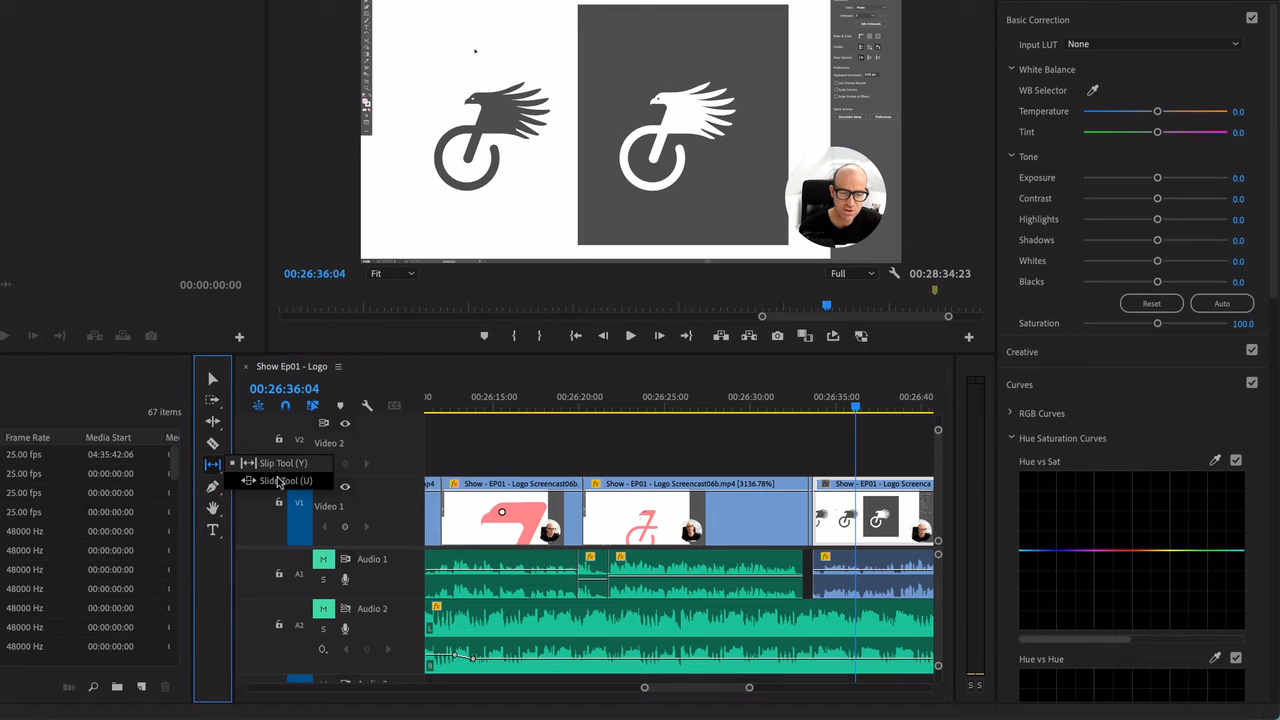
click(280, 480)
click(760, 435)
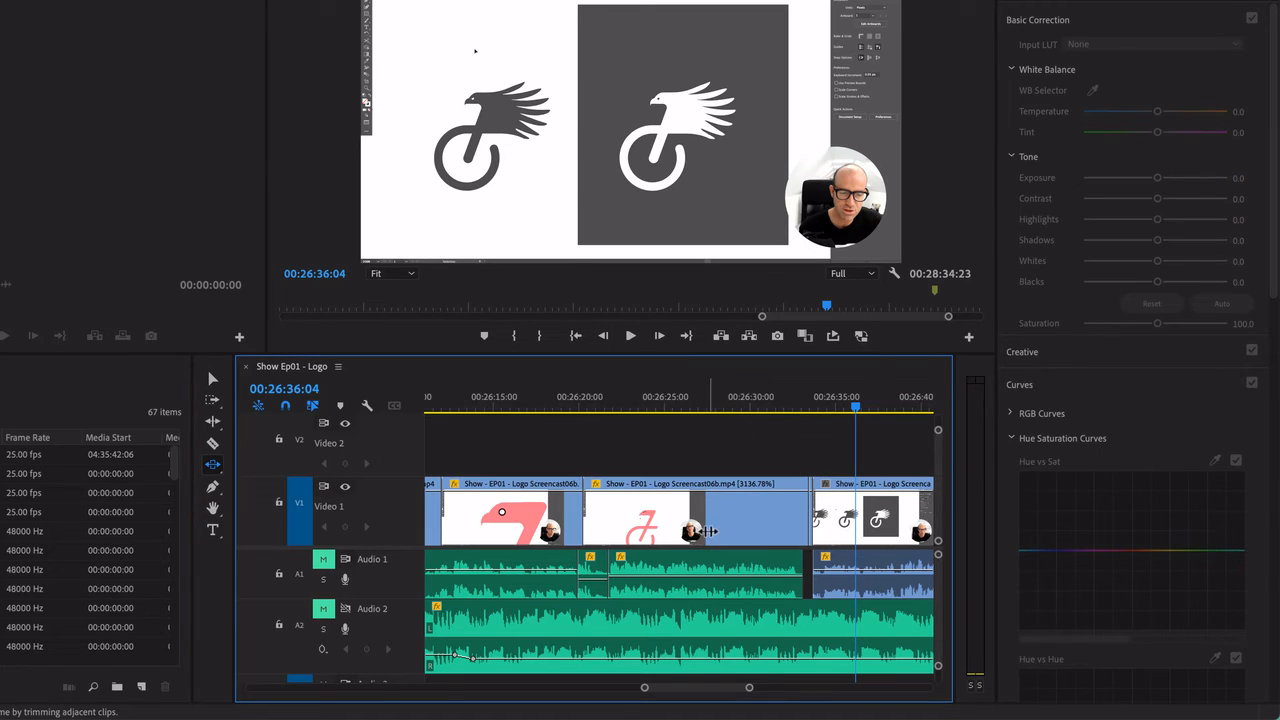
scroll(714, 545, right, 5)
scroll(714, 548, left, 5)
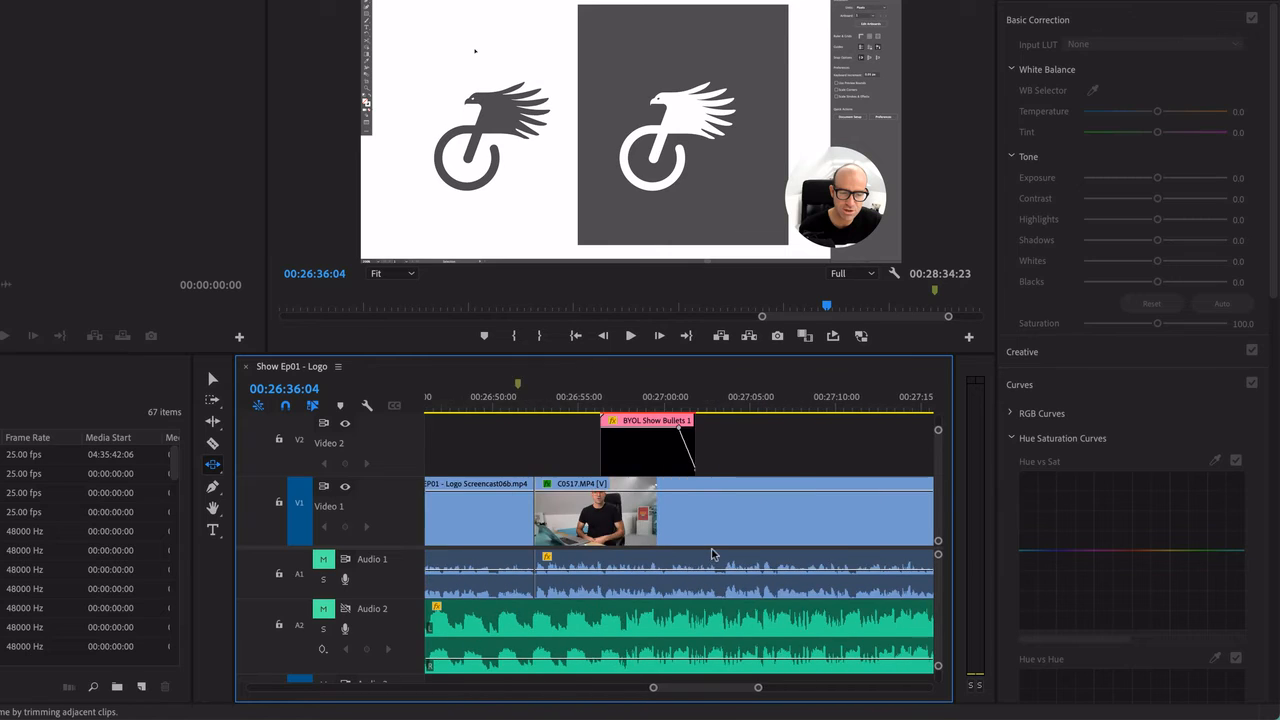
scroll(722, 563, left, 1)
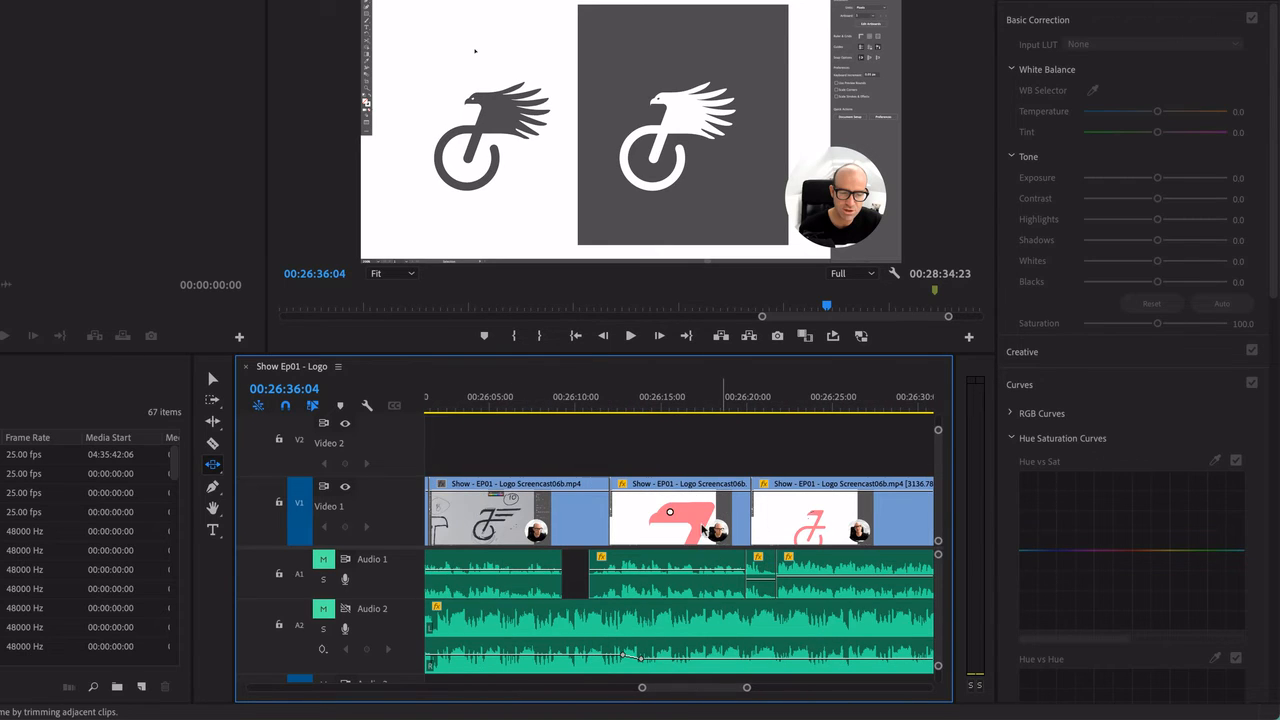
click(698, 511)
drag(663, 514, 703, 515)
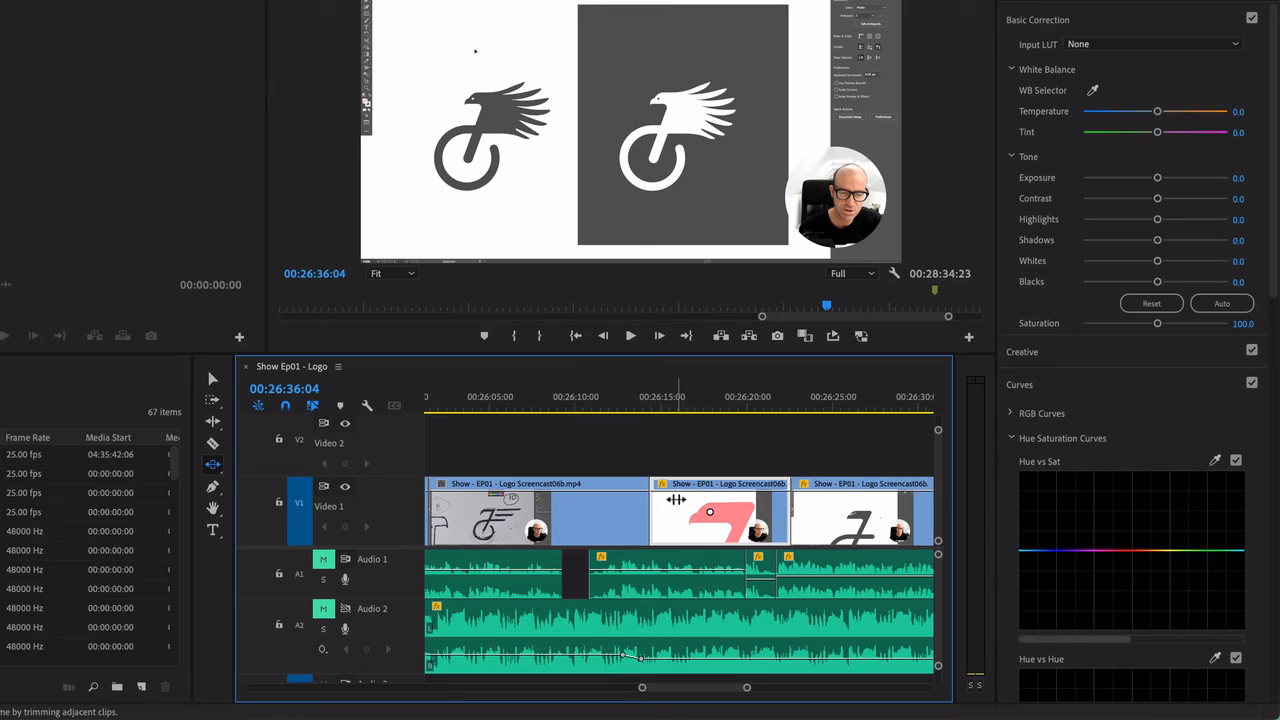
key(super+z)
drag(666, 521, 716, 525)
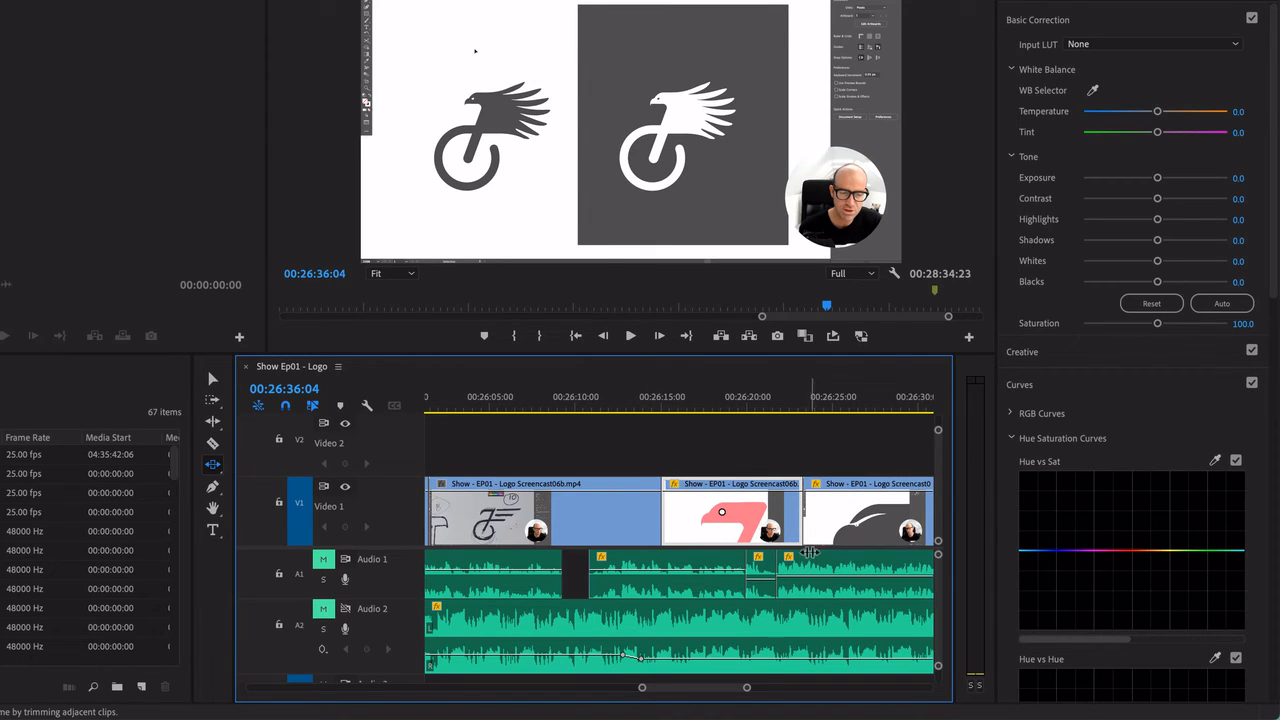
key(super+z)
Try sliding the eagle-head clip manually: move it up to Video 2 and extend the preceding Video 1 clip's end beneath it
key(v)
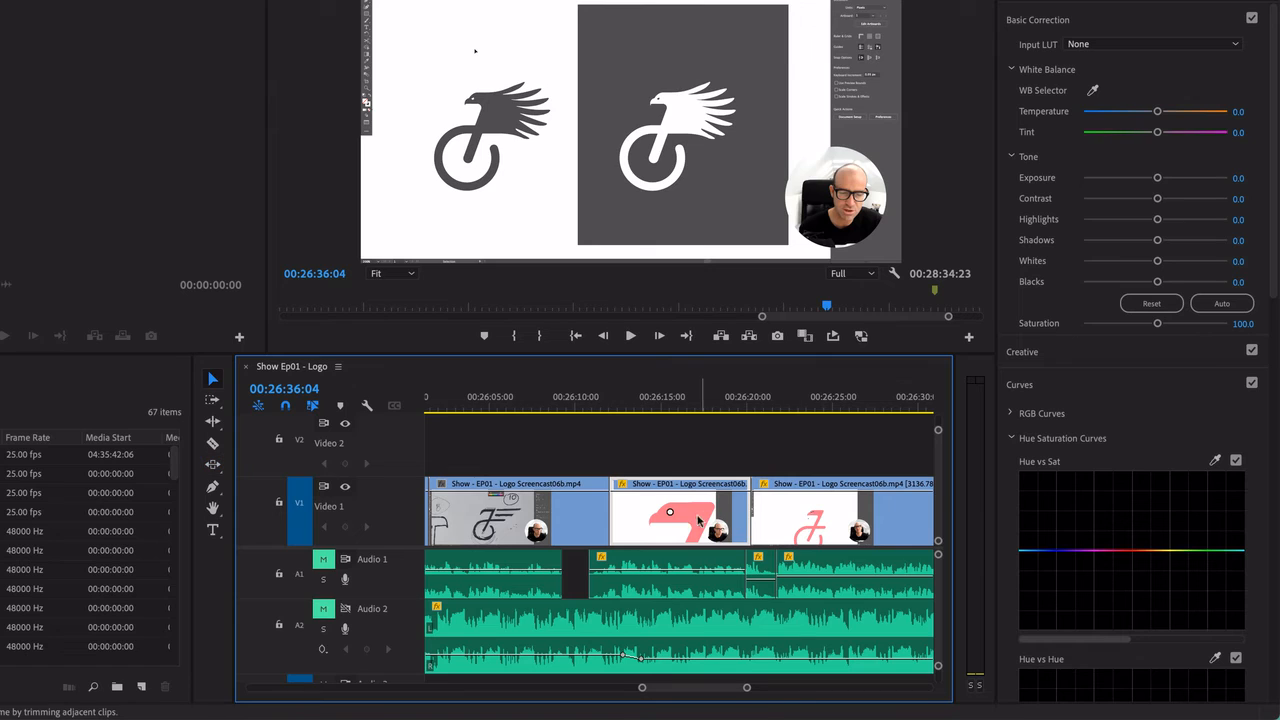
click(612, 445)
click(668, 510)
drag(668, 468, 668, 470)
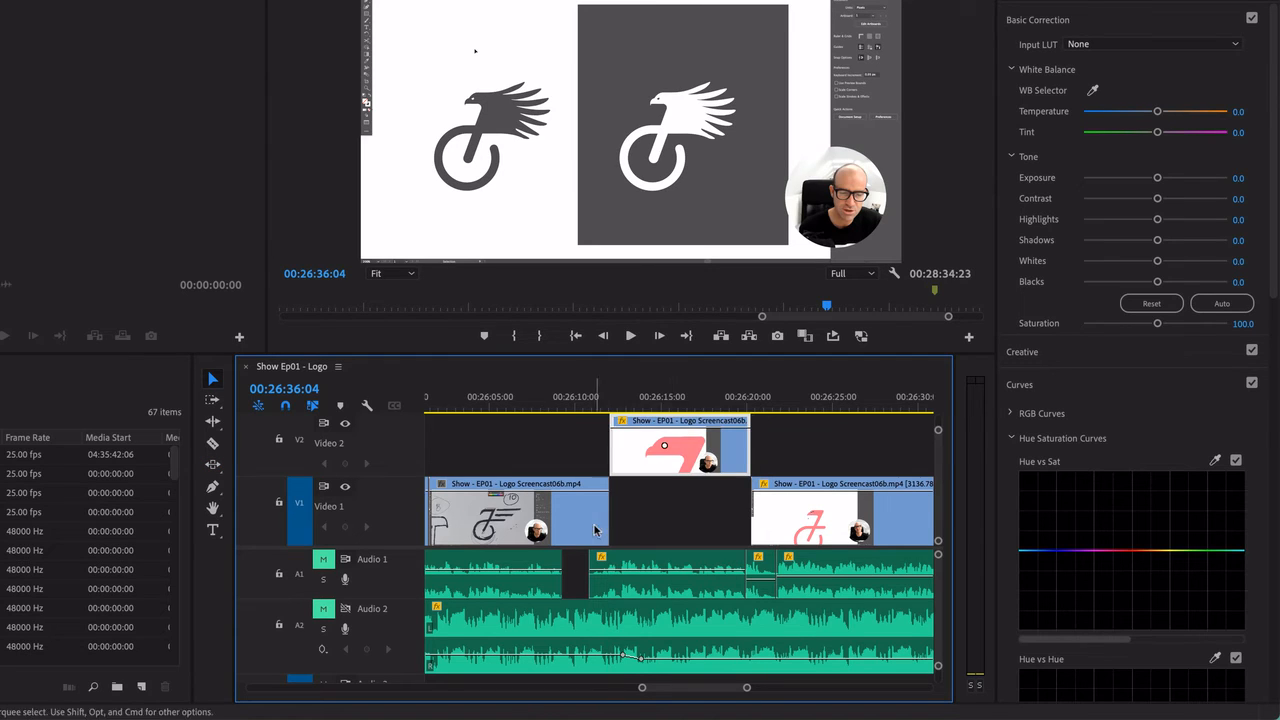
drag(609, 520, 624, 526)
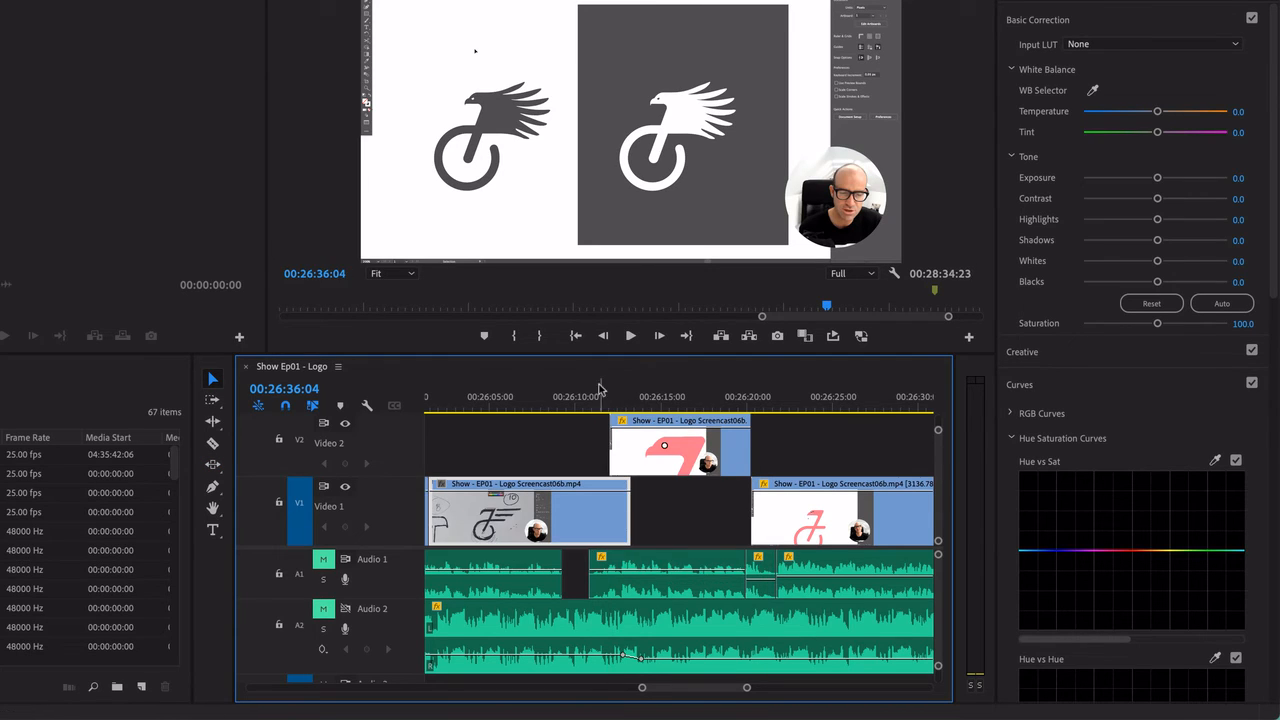
click(607, 402)
drag(761, 404, 771, 405)
drag(738, 468, 716, 506)
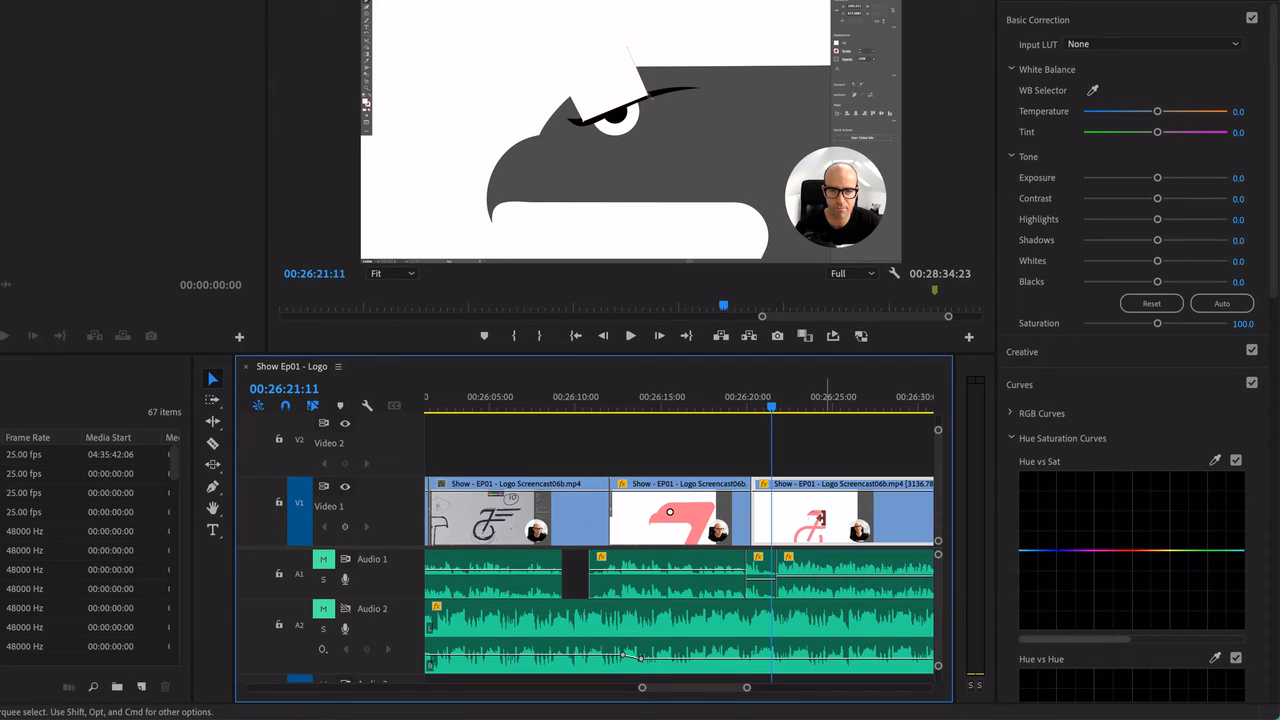
Cut the video and audio tracks at 00:26:18:02 with the Razor tool, and undo the cut
click(670, 390)
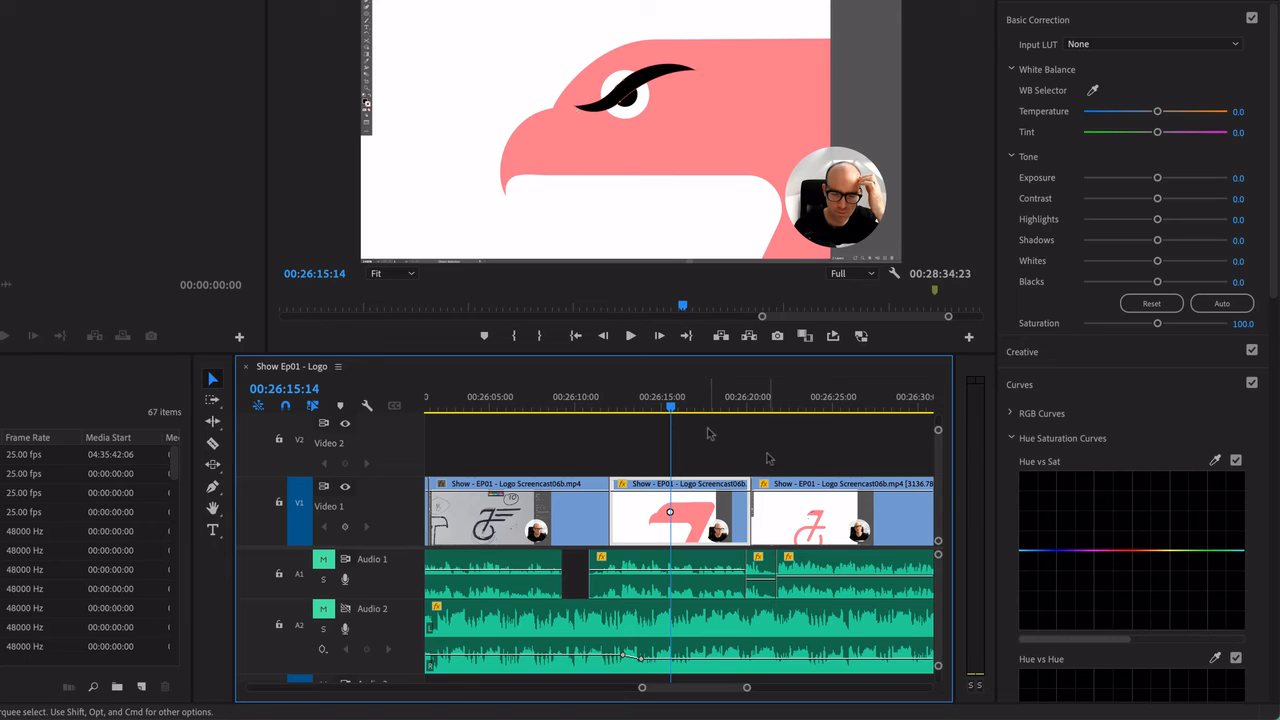
click(715, 410)
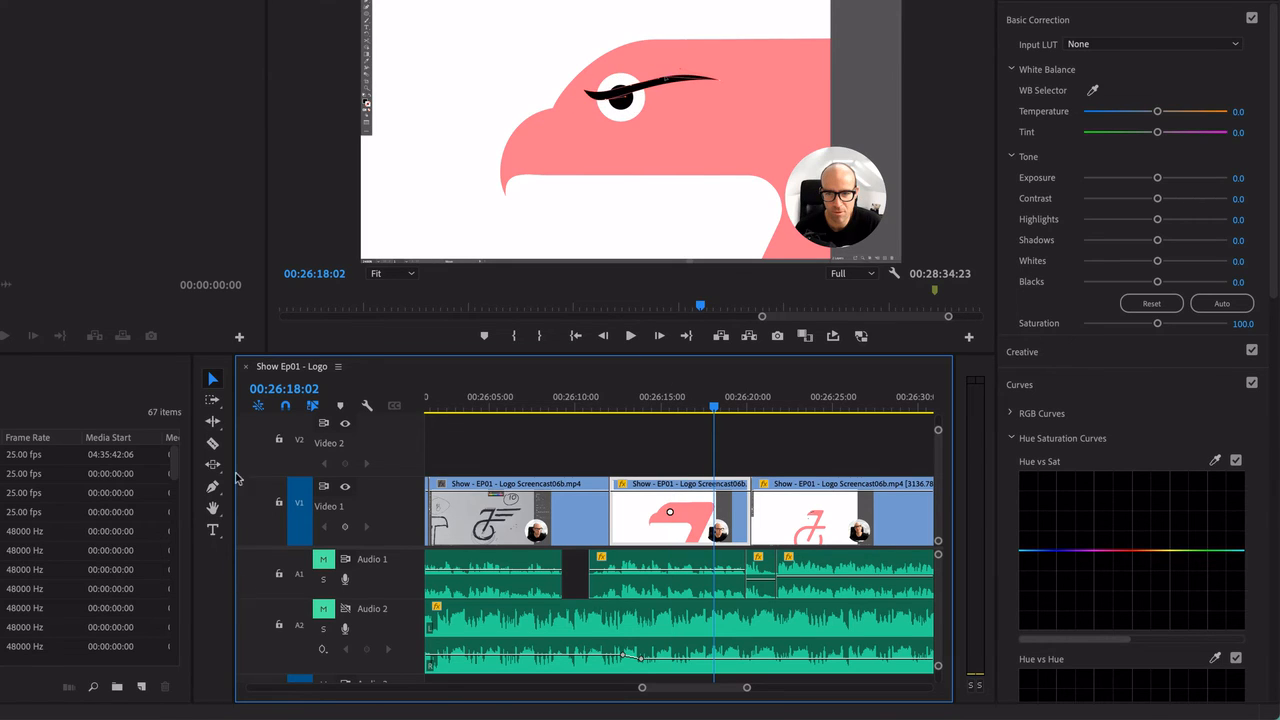
click(212, 447)
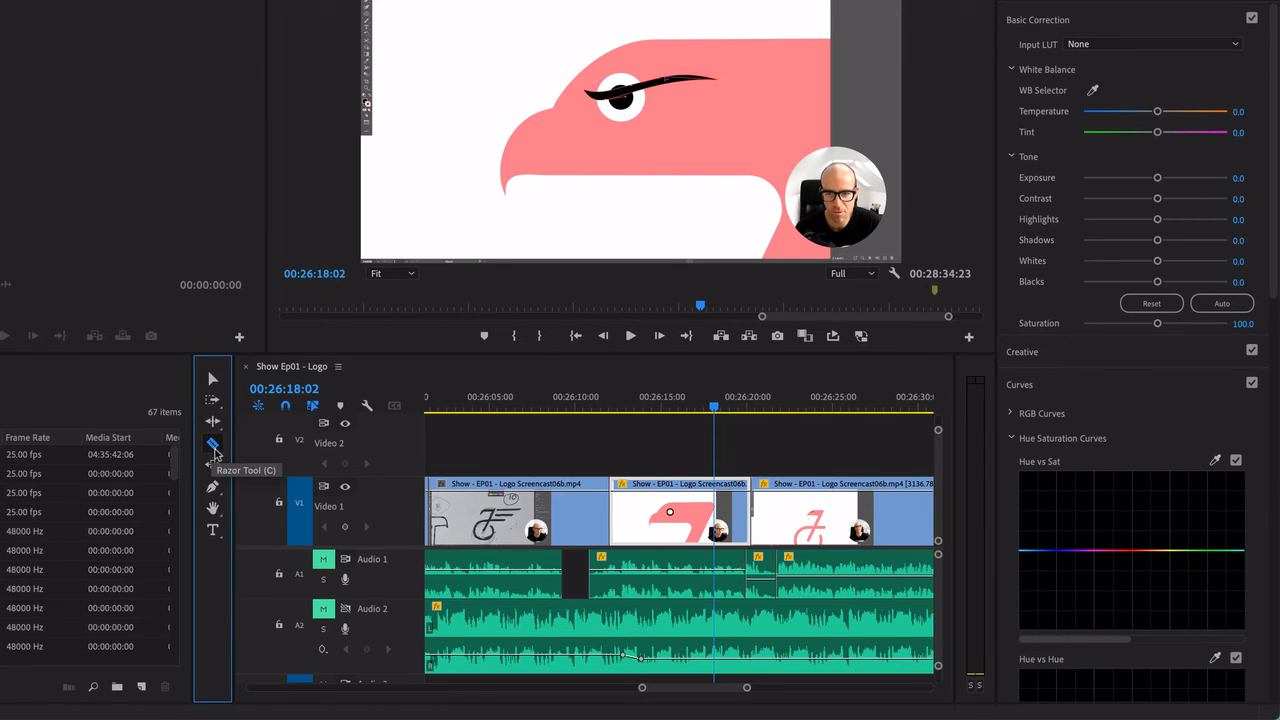
click(716, 512)
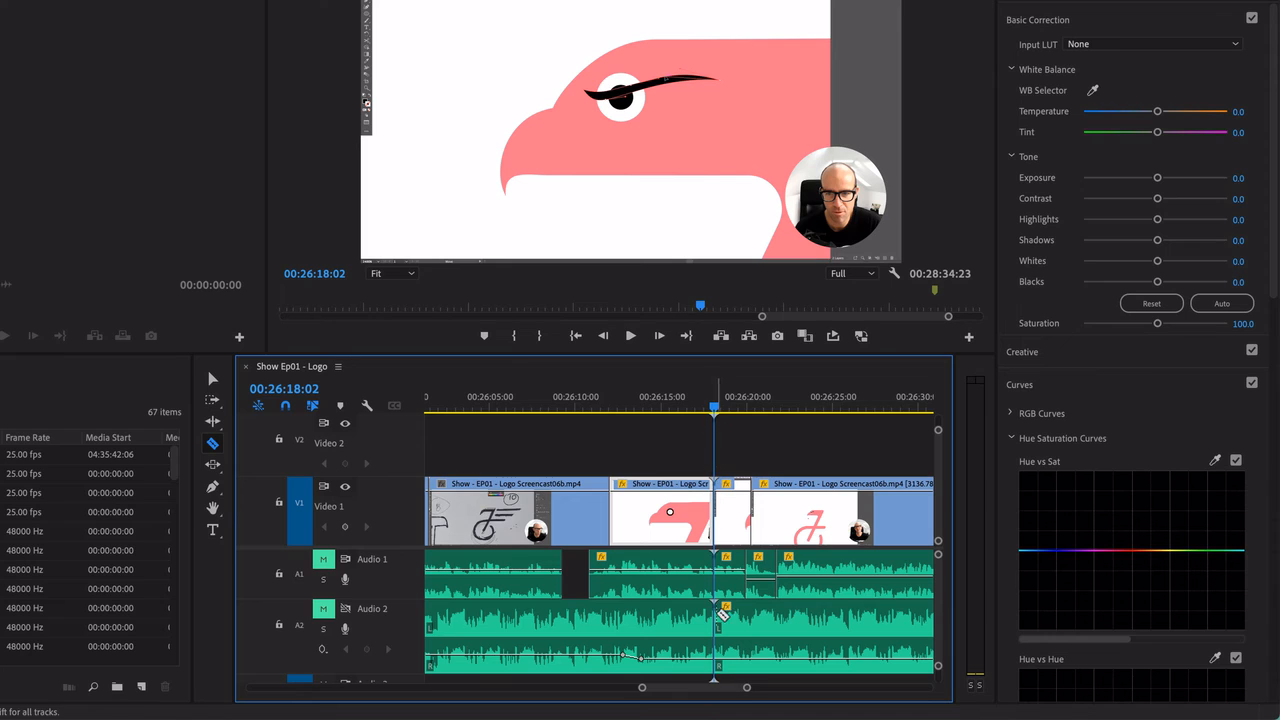
key(ctrl+z)
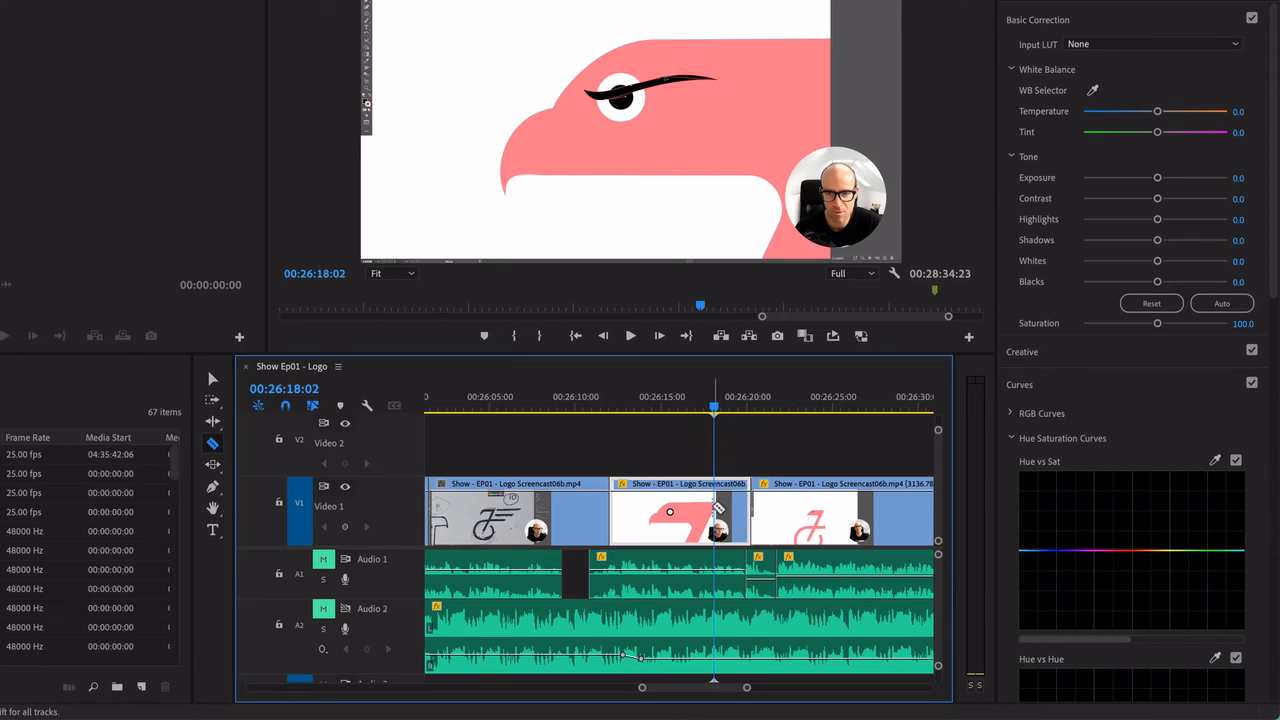
With the Selection tool active, split the eagle-head clip at the playhead using Add Edit, and undo the split
click(212, 378)
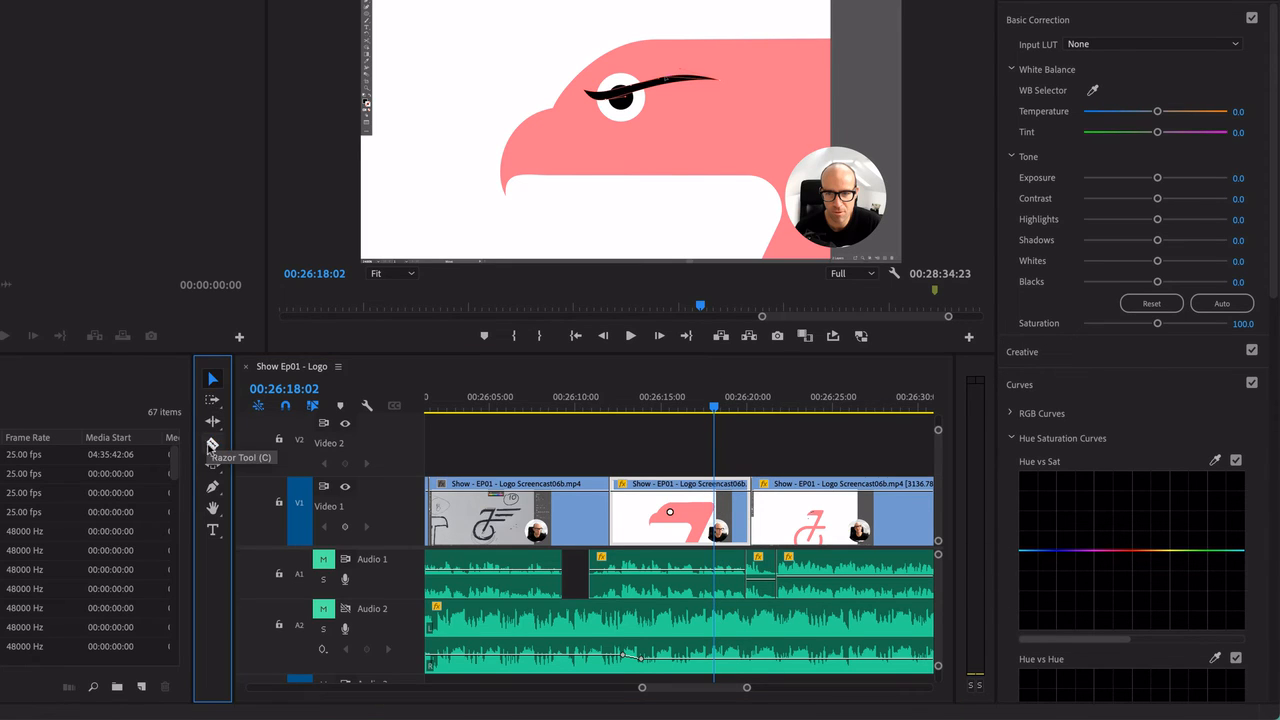
click(722, 530)
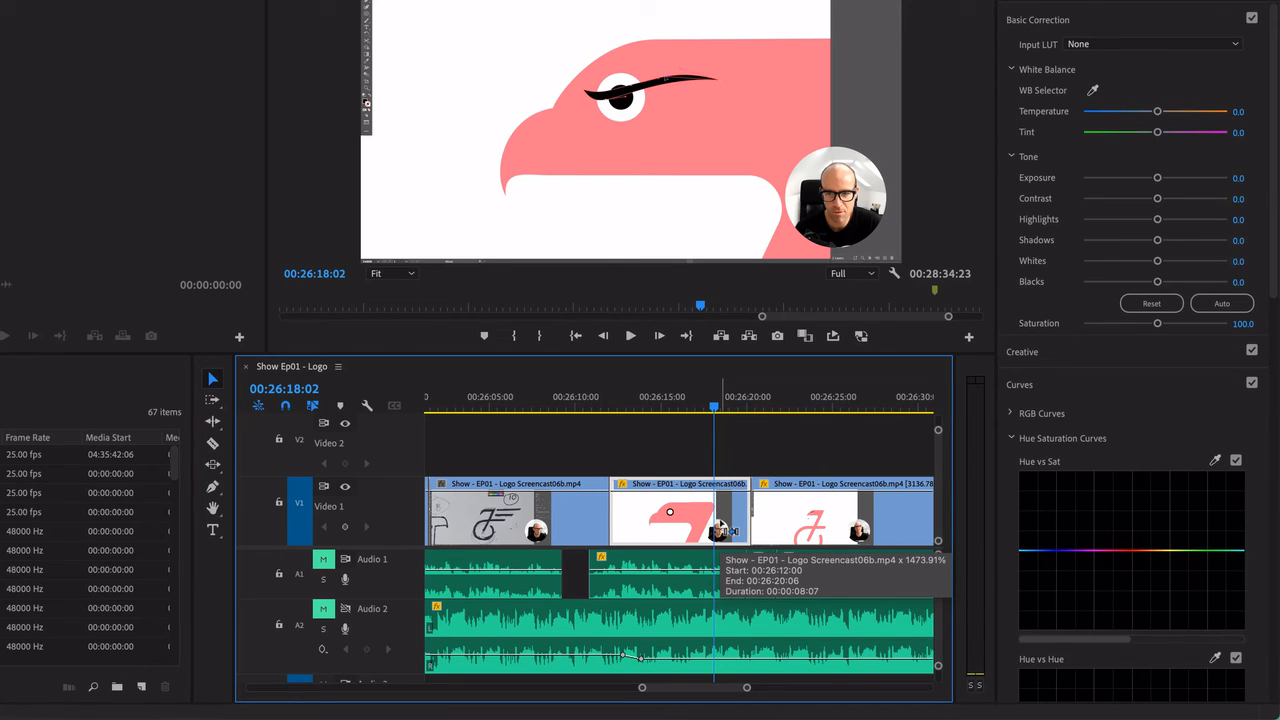
key(super+k)
key(super+z)
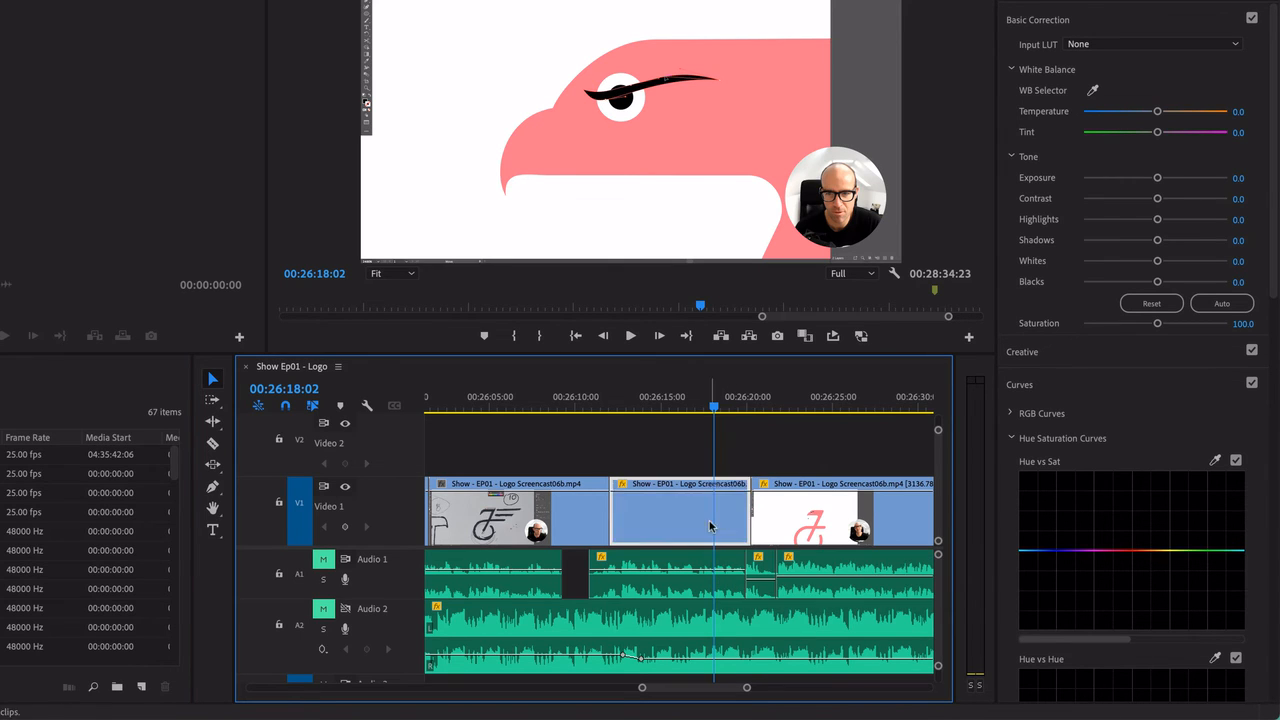
Split the sketch Logo Screencast06b clip at 00:26:06:10, undo it, and add an edit there across all tracks instead
click(567, 399)
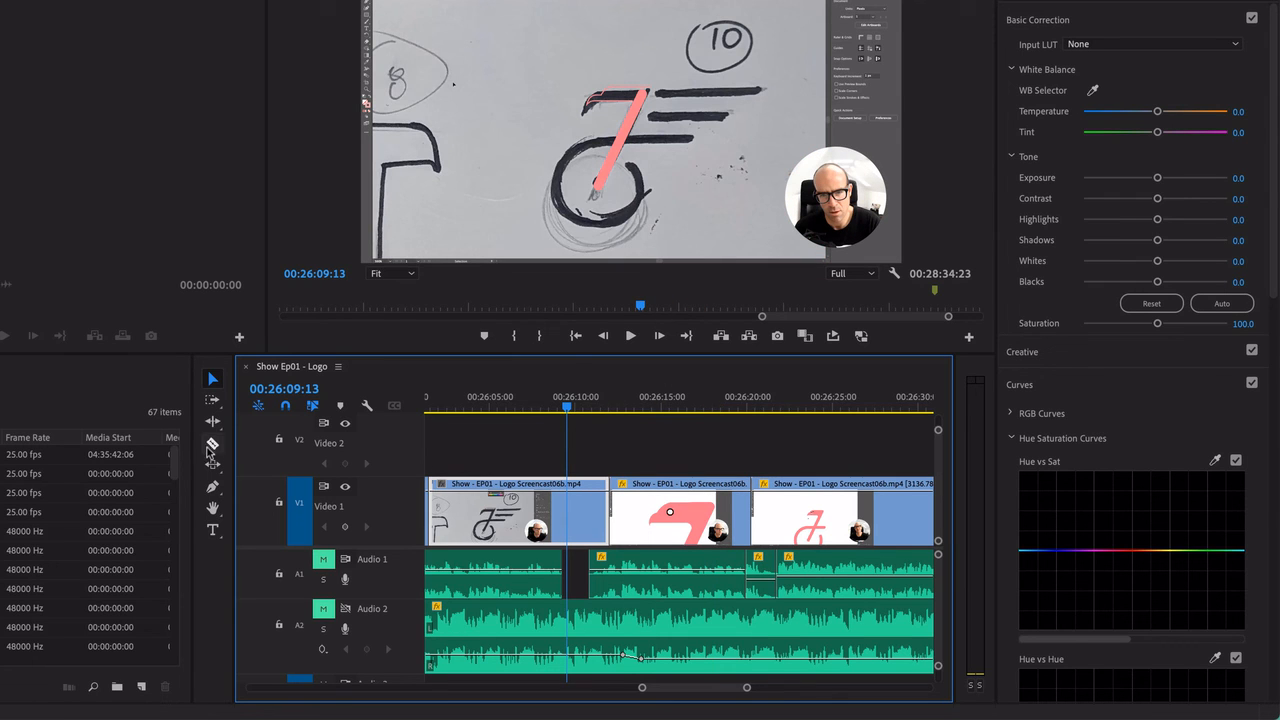
click(513, 398)
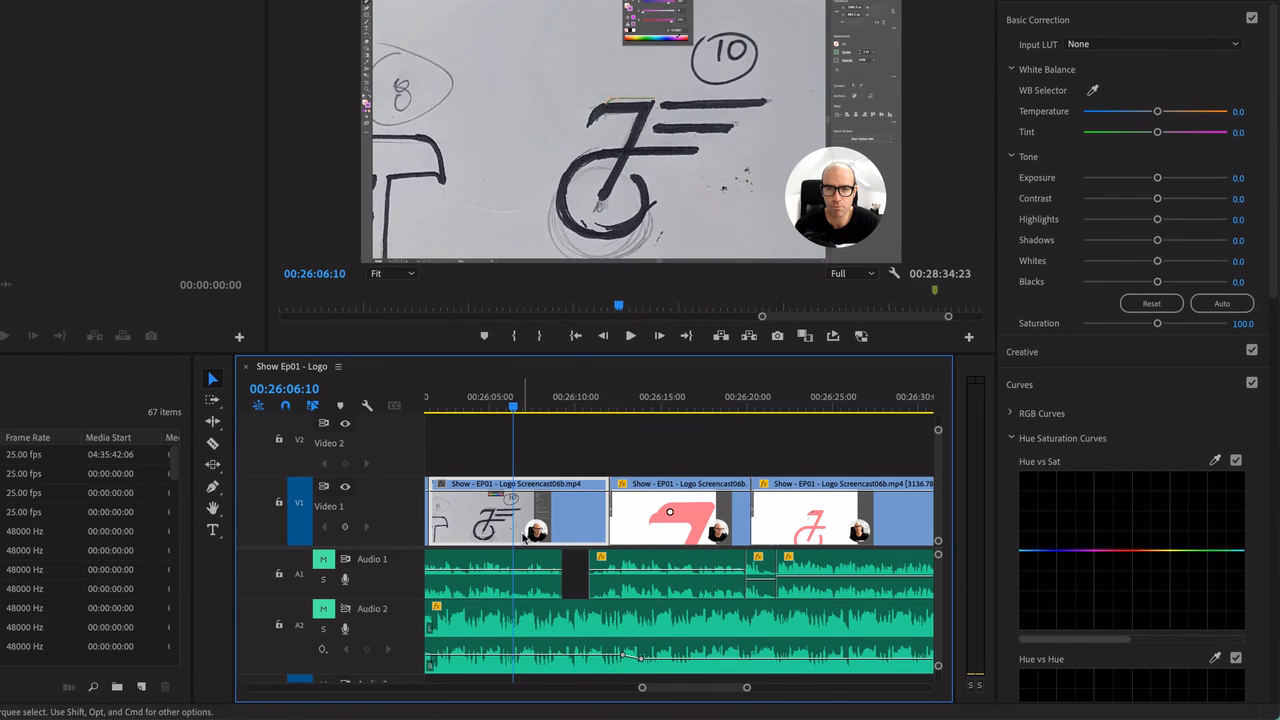
key(super+k)
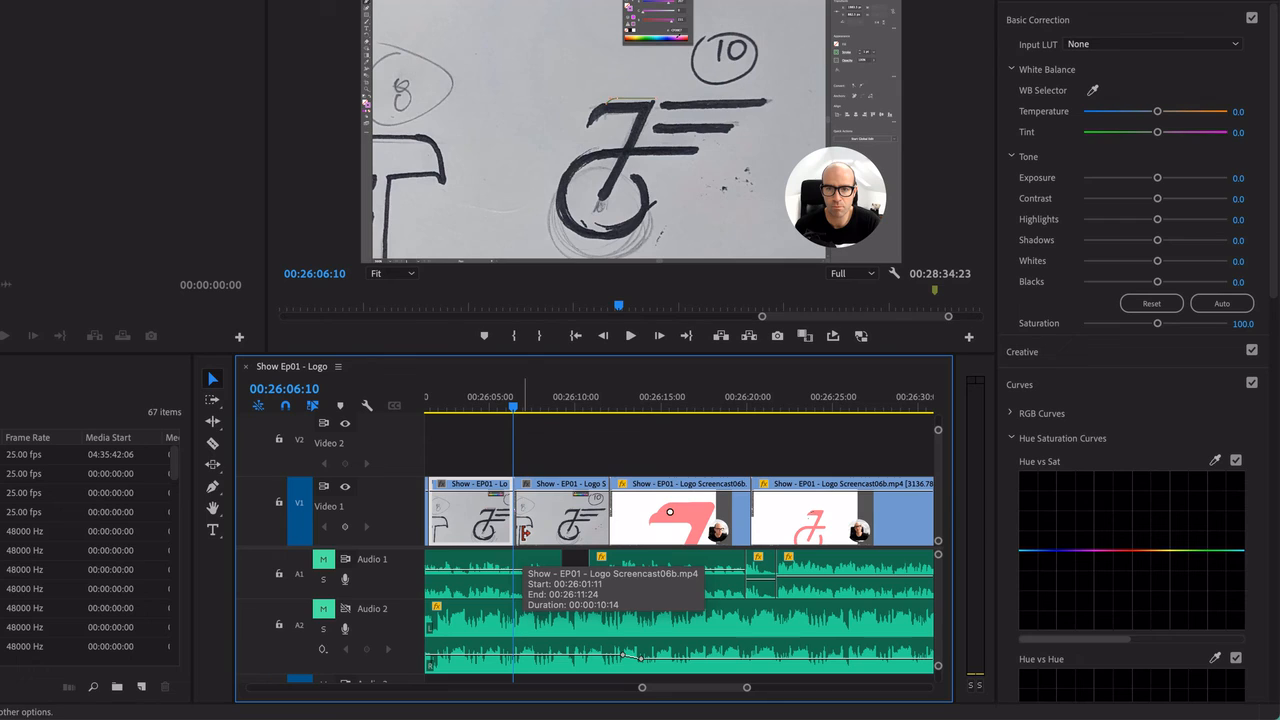
key(super+z)
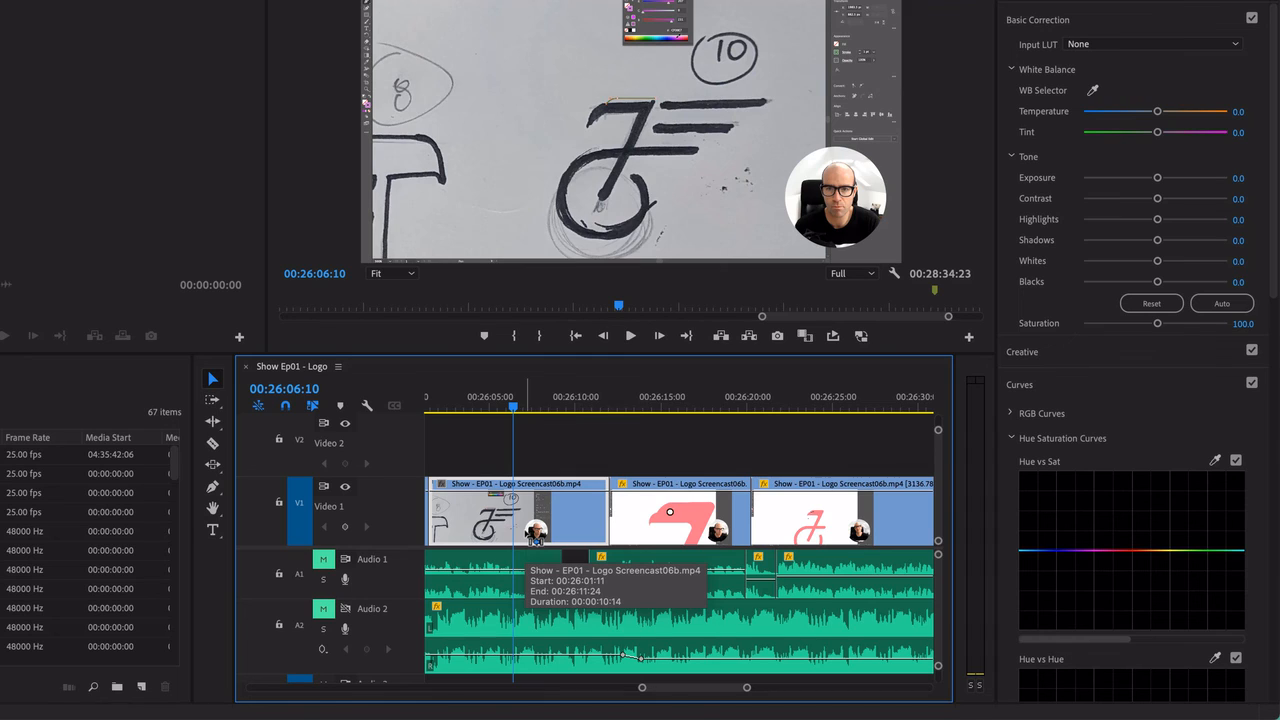
key(super+k)
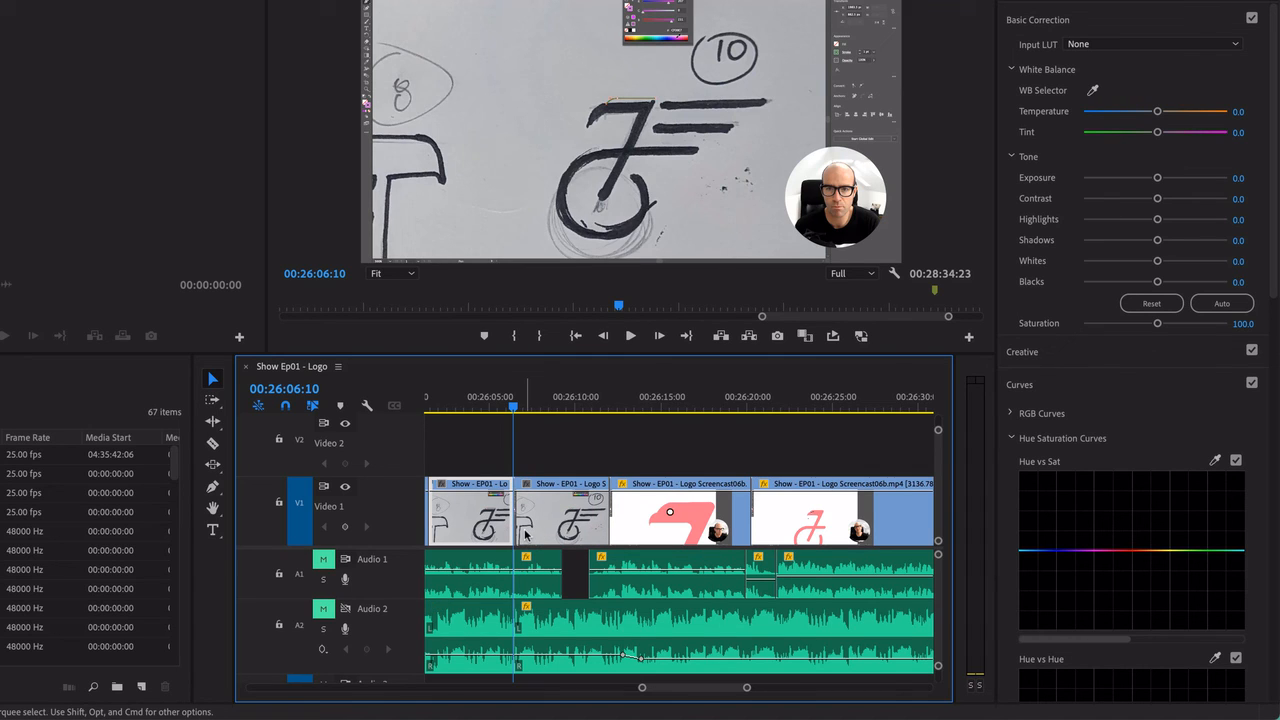